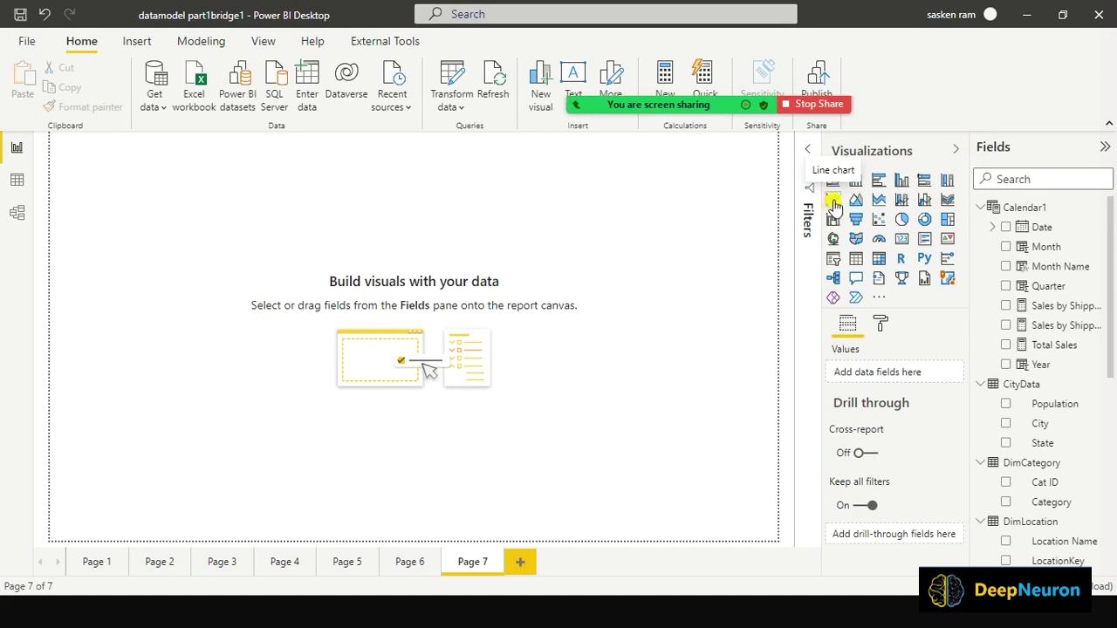
Insert a line chart, place it near the middle of the page, and plot Sales Amount from FactSales in it
left_click(834, 201)
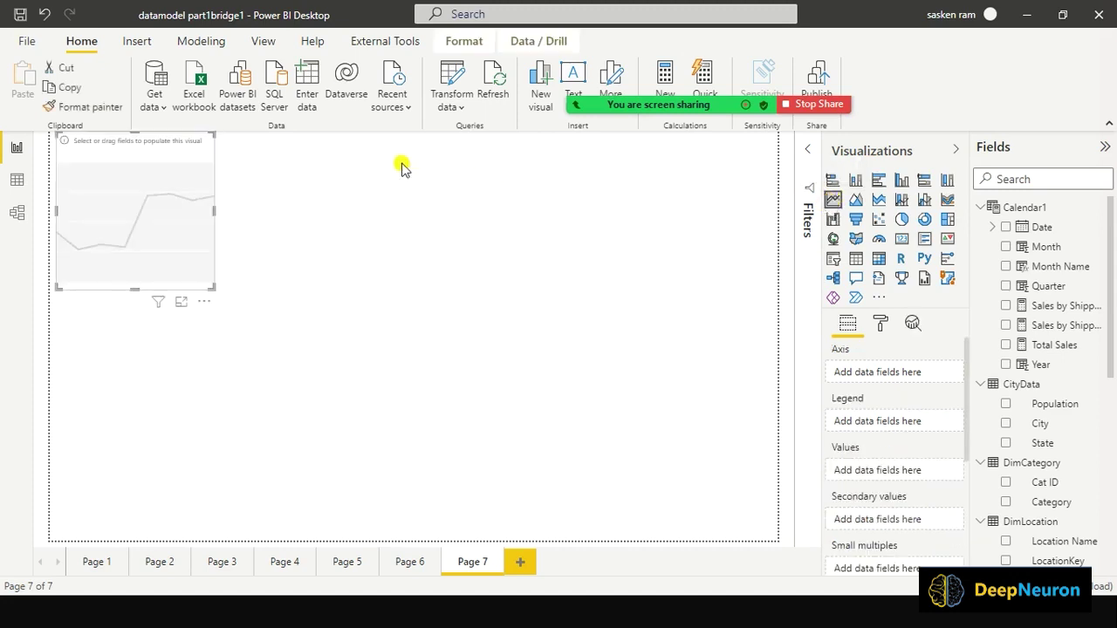
left_click_drag(156, 157, 381, 244)
left_click_drag(324, 222, 300, 227)
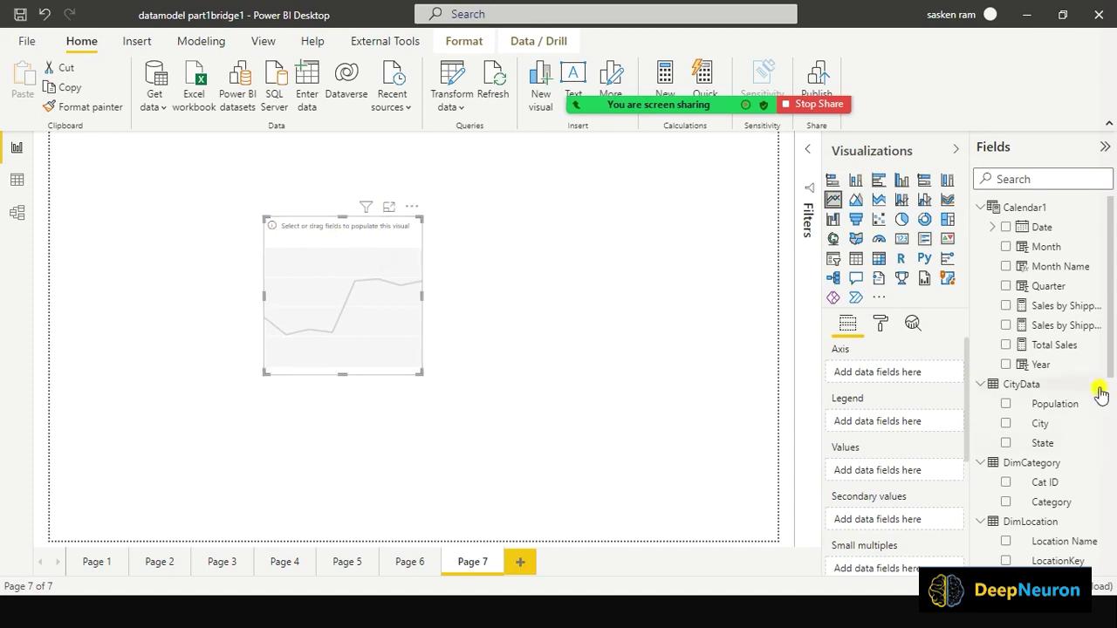
scroll(1102, 395, "down", 10)
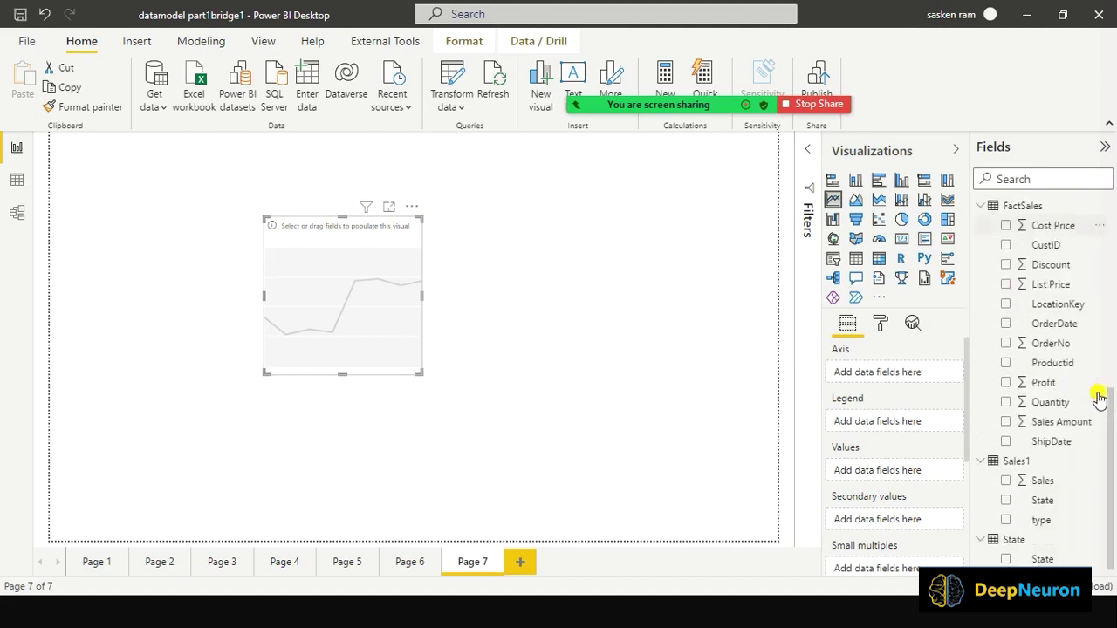
left_click_drag(1052, 424, 361, 301)
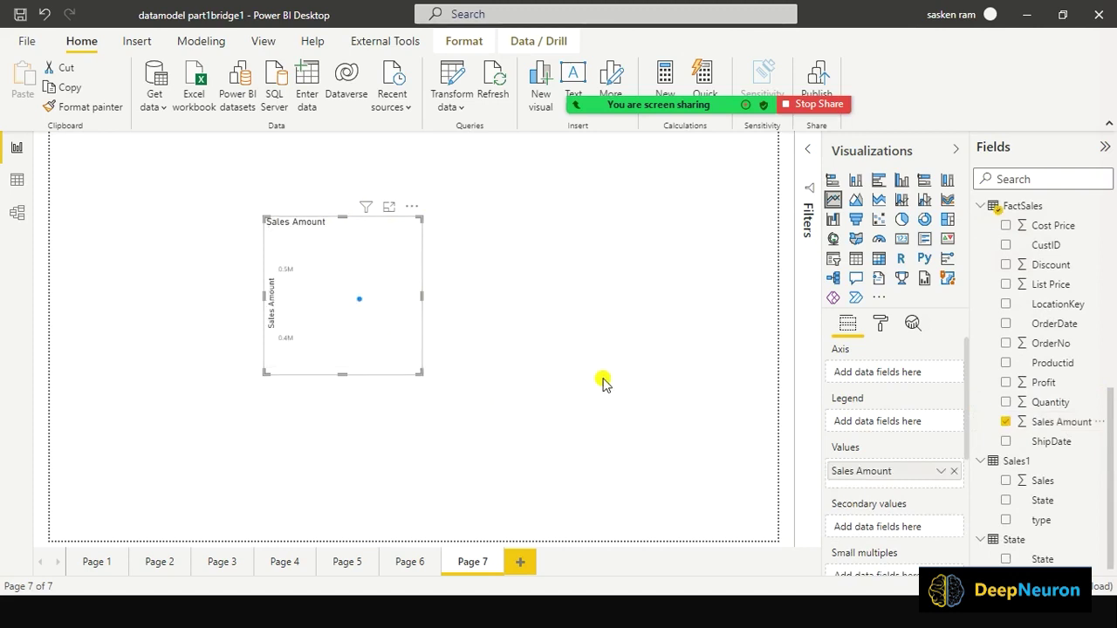
Move the Sales Amount line chart to the left part of the page and deselect it
left_click(598, 323)
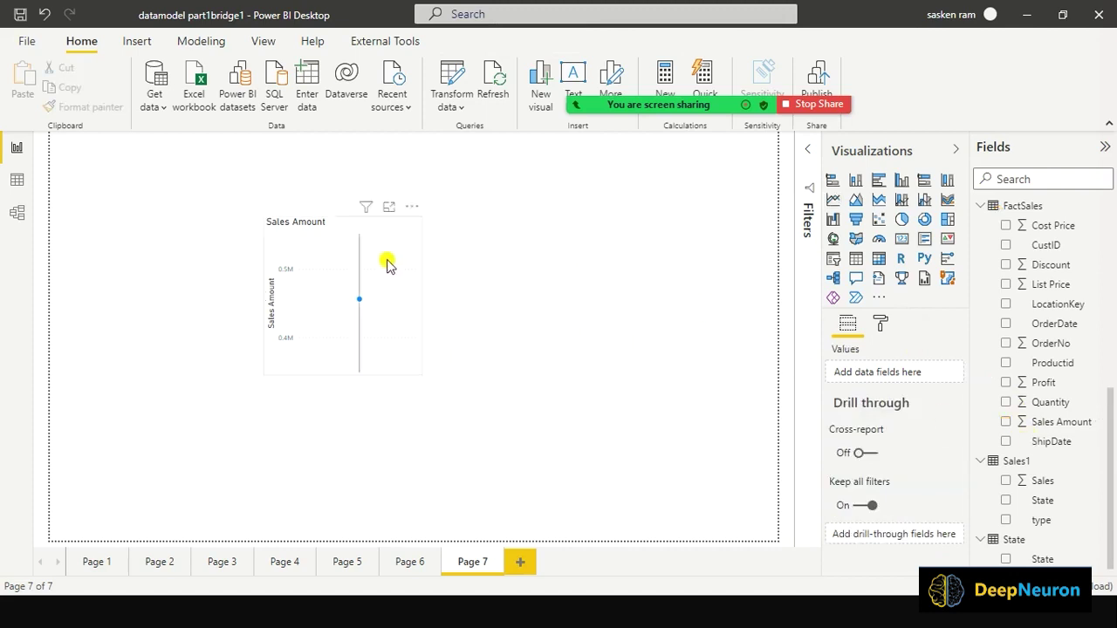
left_click_drag(389, 264, 250, 257)
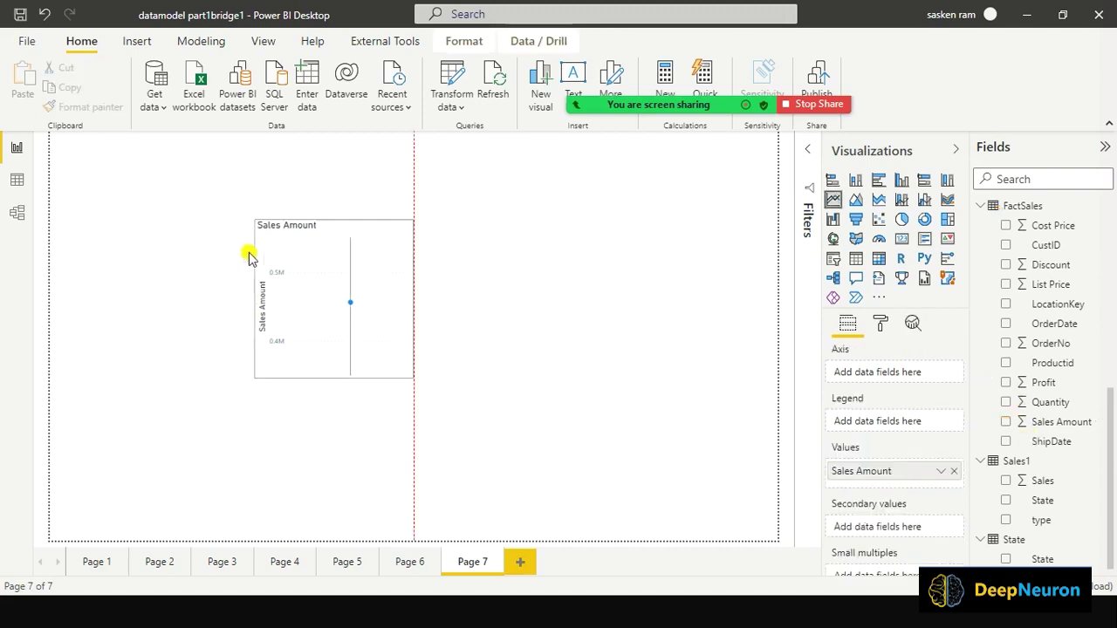
left_click(680, 249)
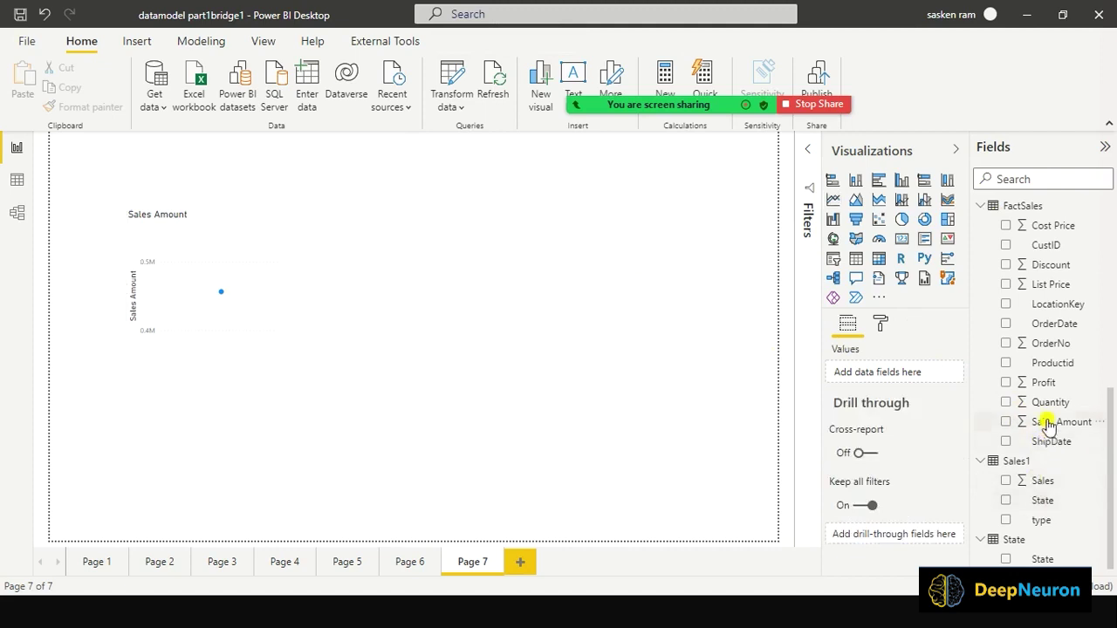
Create a separate column chart from FactSales Sales Amount on the empty right part of the page and remove the line chart
left_click_drag(1047, 421, 656, 244)
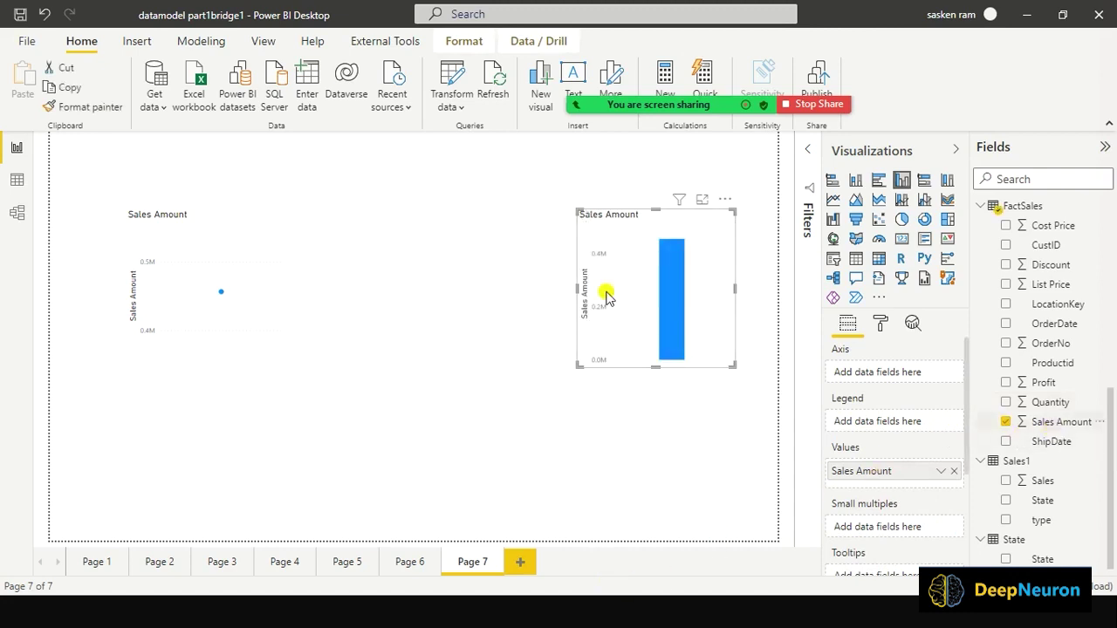
left_click(271, 200)
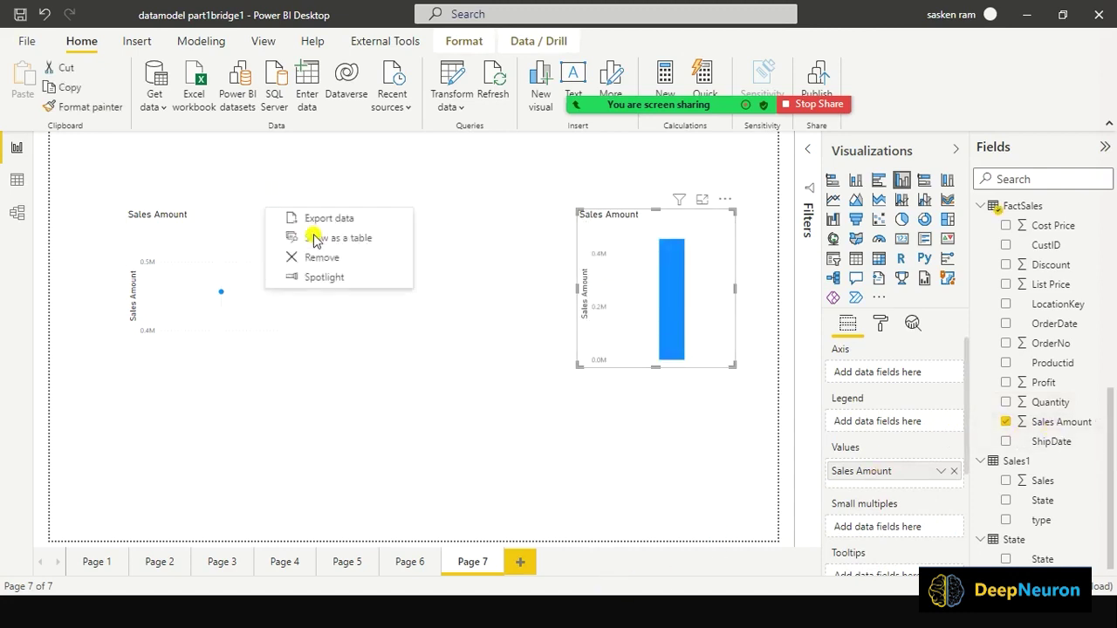
left_click(317, 261)
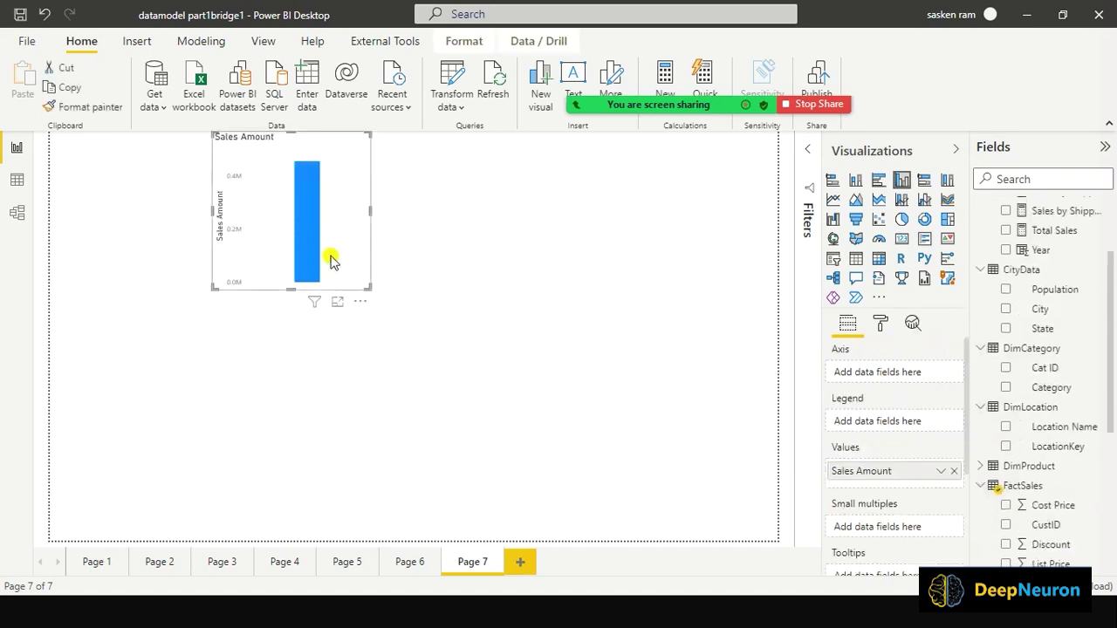
Move the column chart to the page's left side and create a Location Name table from DimLocation on the right side
left_click_drag(330, 257, 159, 337)
left_click(450, 332)
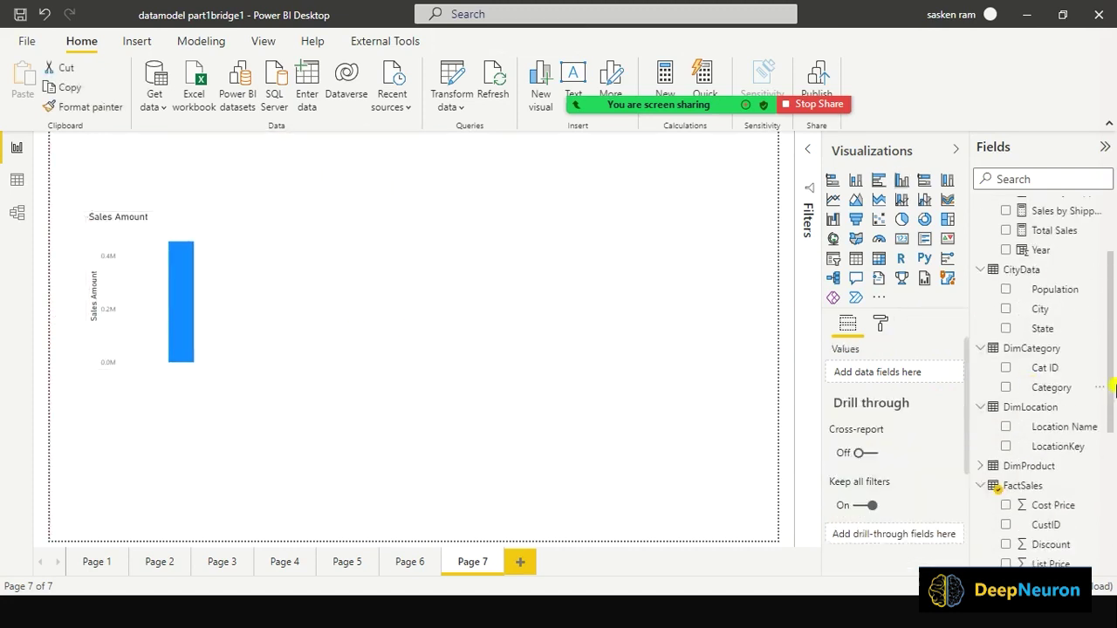
scroll(1004, 384, "up", 3)
scroll(1047, 437, "down", 3)
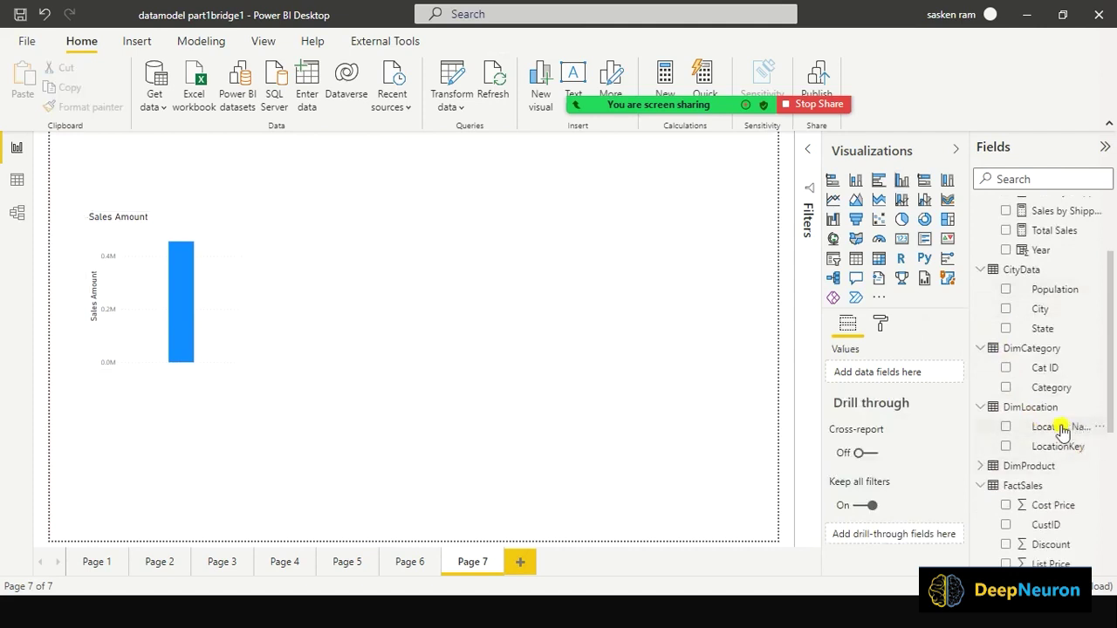
left_click_drag(1062, 429, 581, 252)
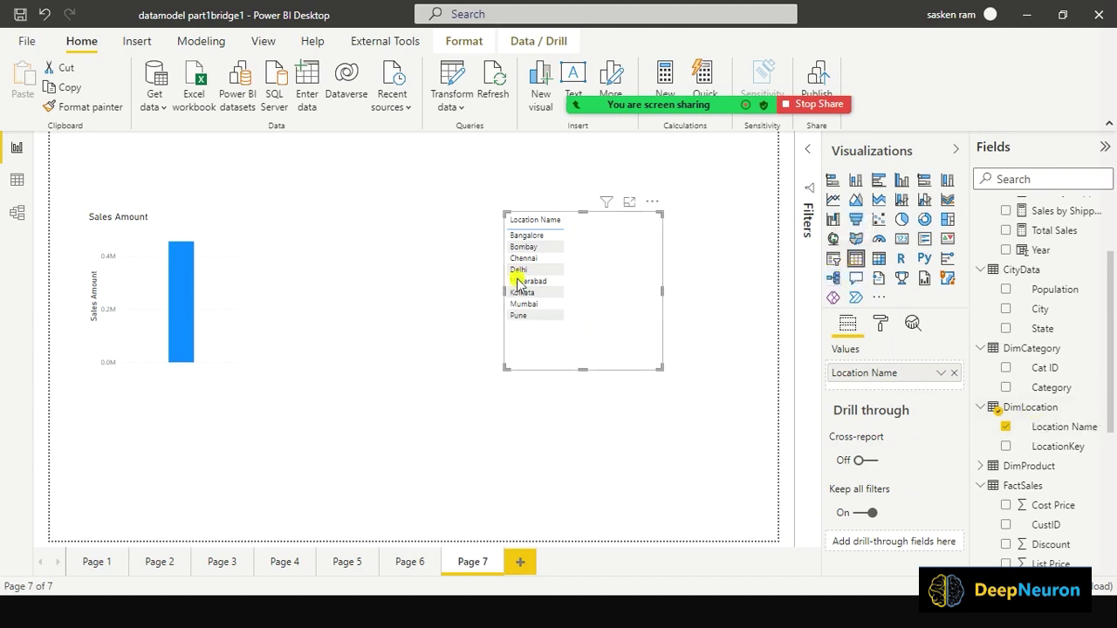
Move the column chart to the page's lower right and place an empty line chart on the left side
left_click(225, 351)
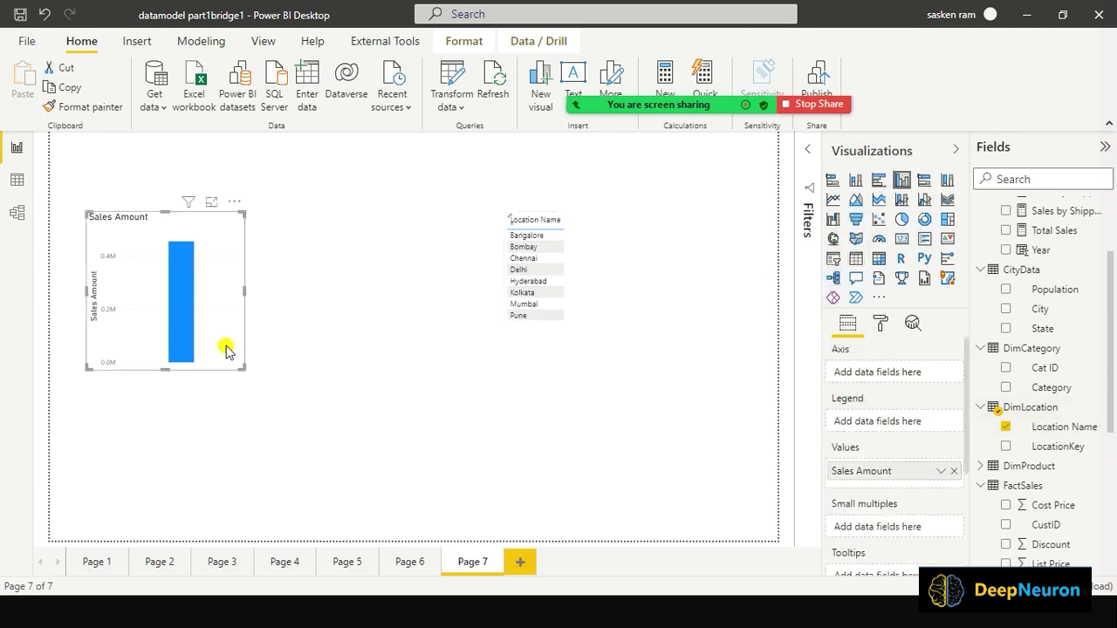
left_click_drag(226, 351, 730, 444)
left_click(287, 349)
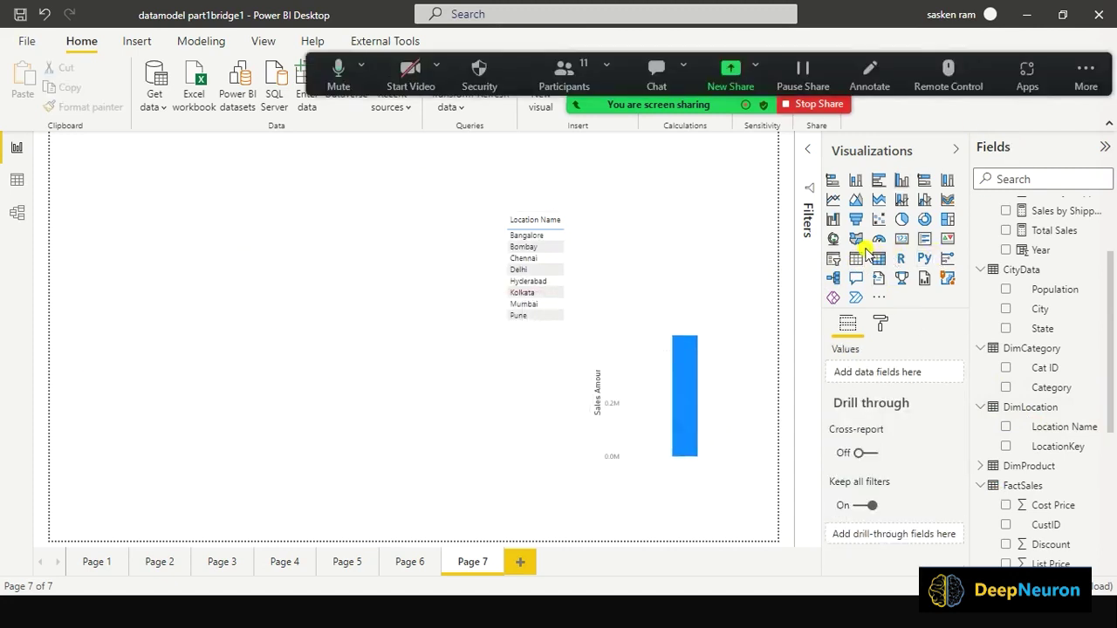
left_click_drag(509, 212, 227, 236)
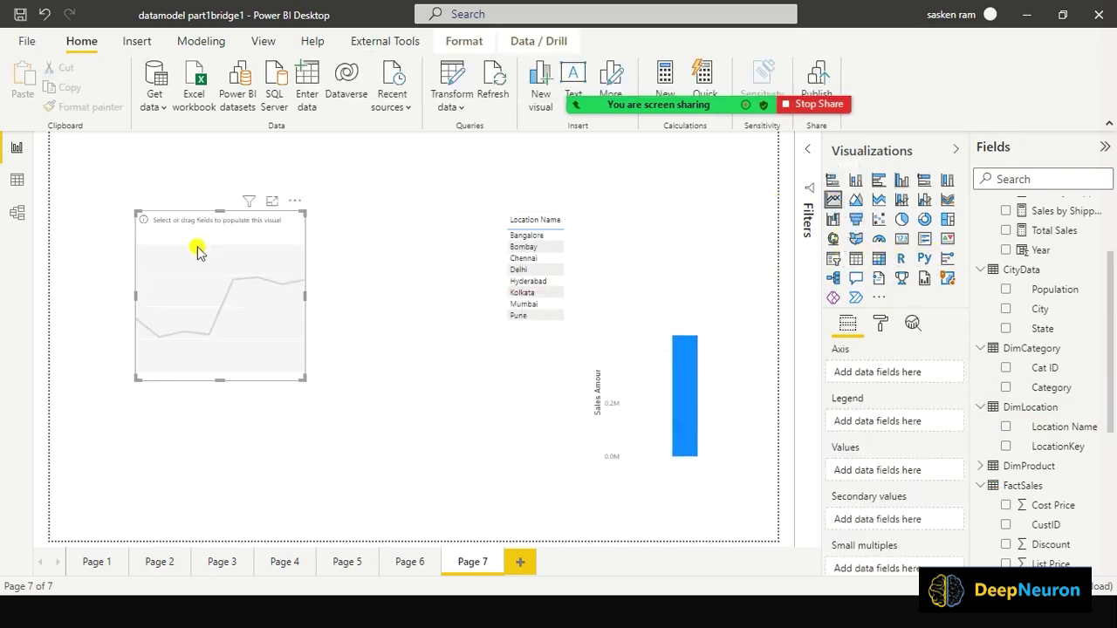
Move the Sales Amount column chart to the page's lower middle and add Category from DimCategory to it
scroll(1091, 454, "down", 6)
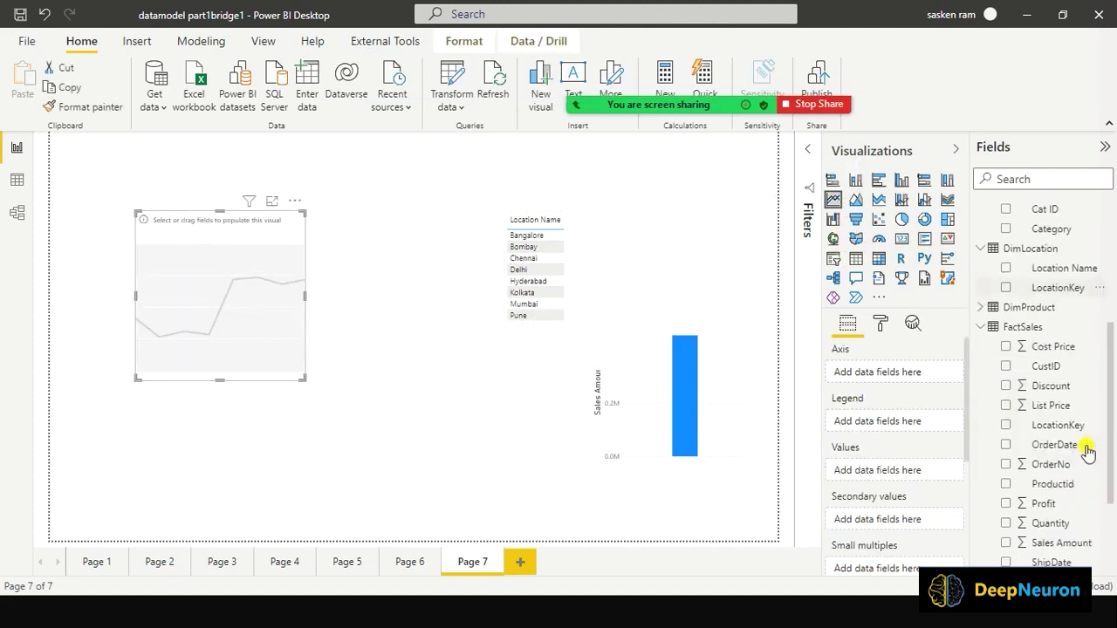
left_click(725, 428)
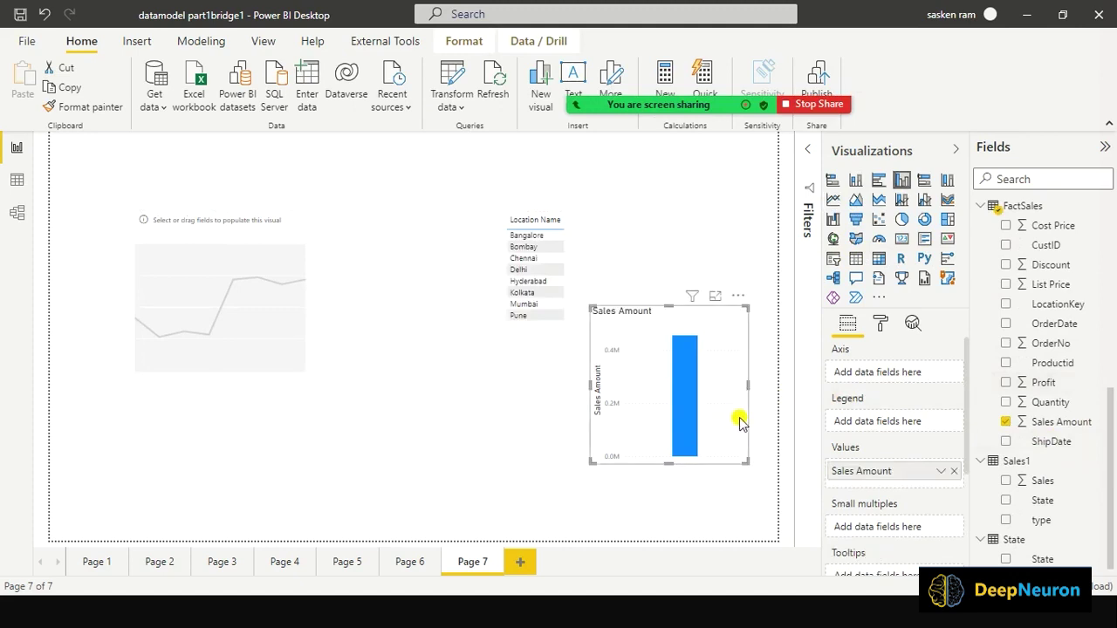
left_click_drag(745, 427, 532, 472)
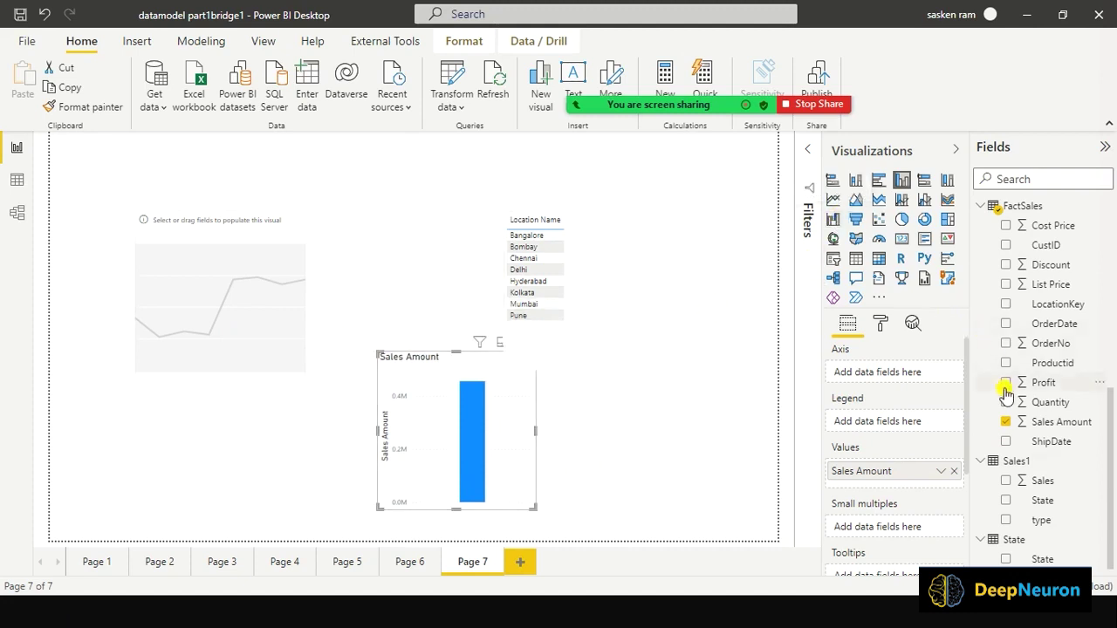
scroll(1037, 427, "up", 3)
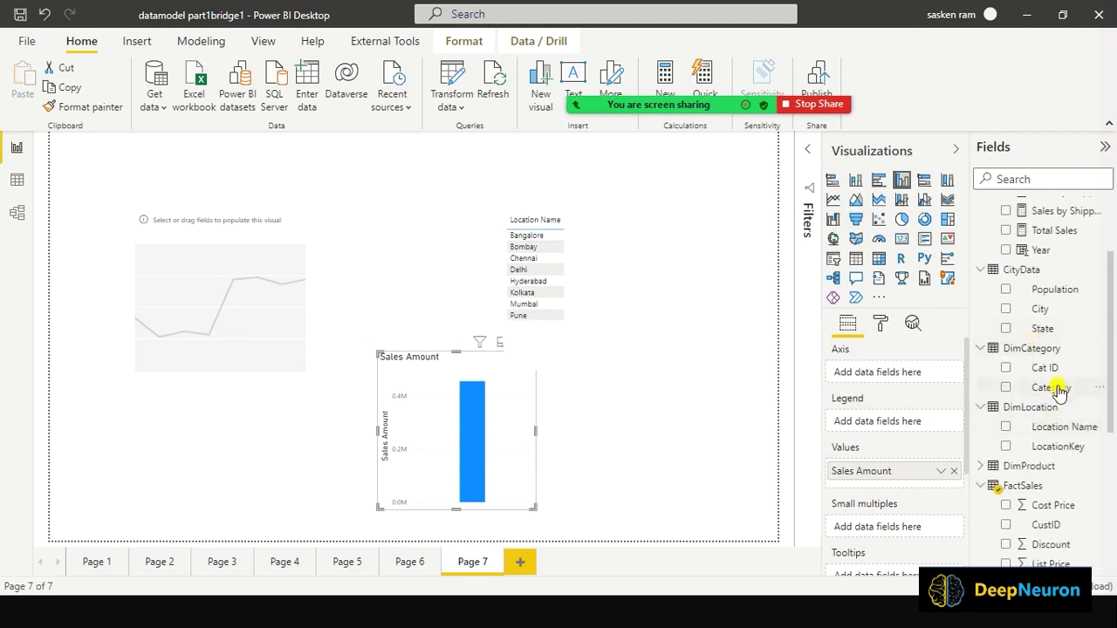
left_click_drag(1058, 390, 487, 450)
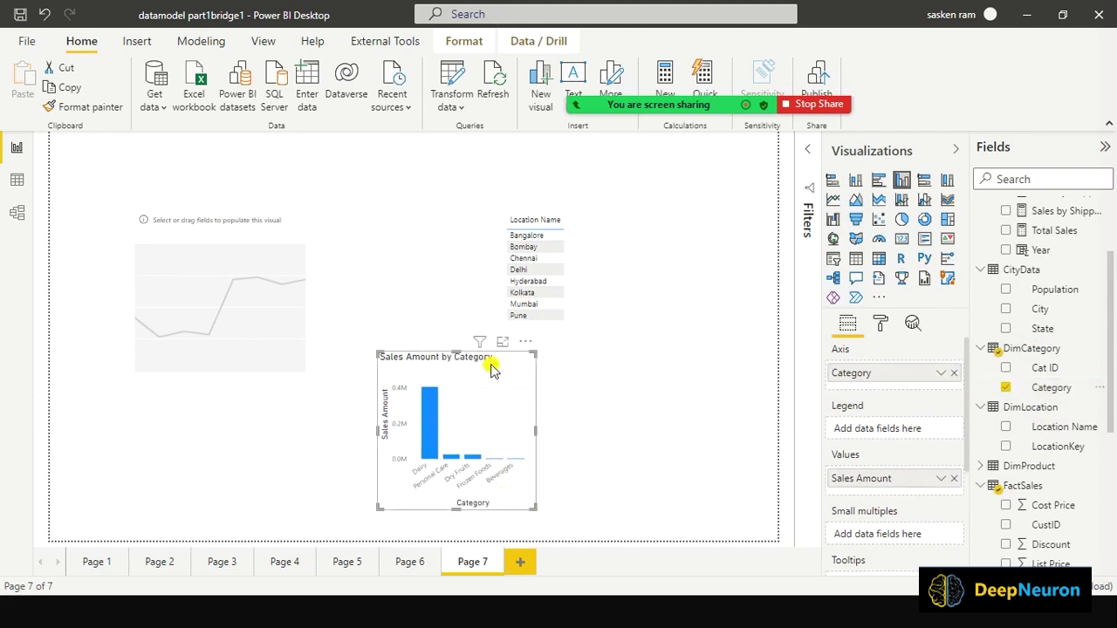
Convert the Sales Amount by Category chart to a line chart and widen it toward the right
left_click(833, 200)
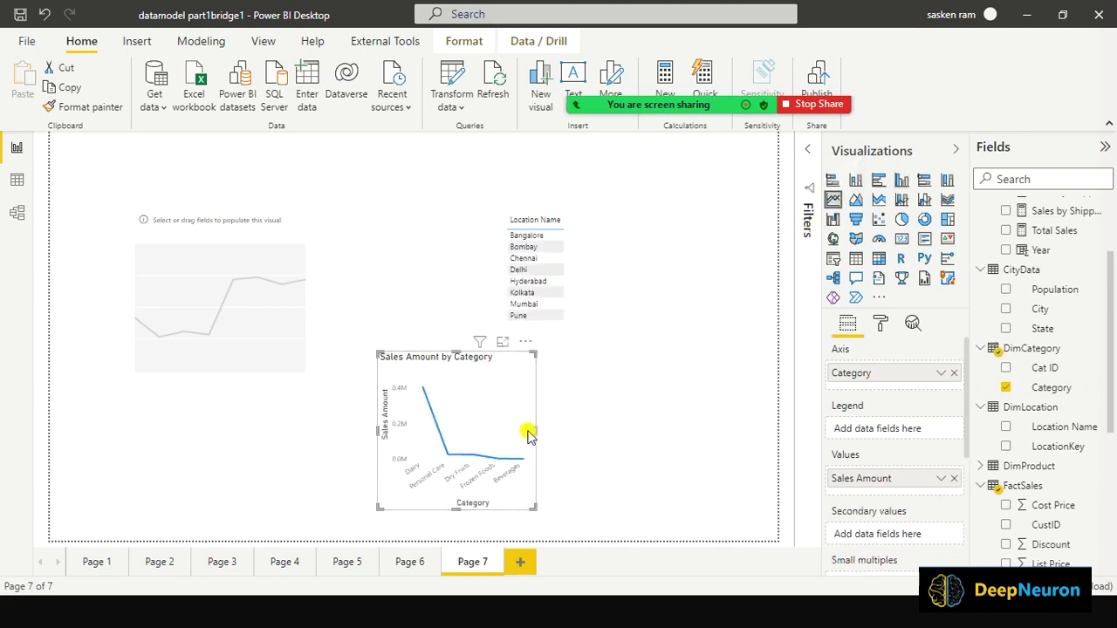
left_click_drag(535, 431, 701, 436)
Move the Location Name table to the page's upper-right corner and remove the empty line chart
left_click_drag(621, 251, 735, 169)
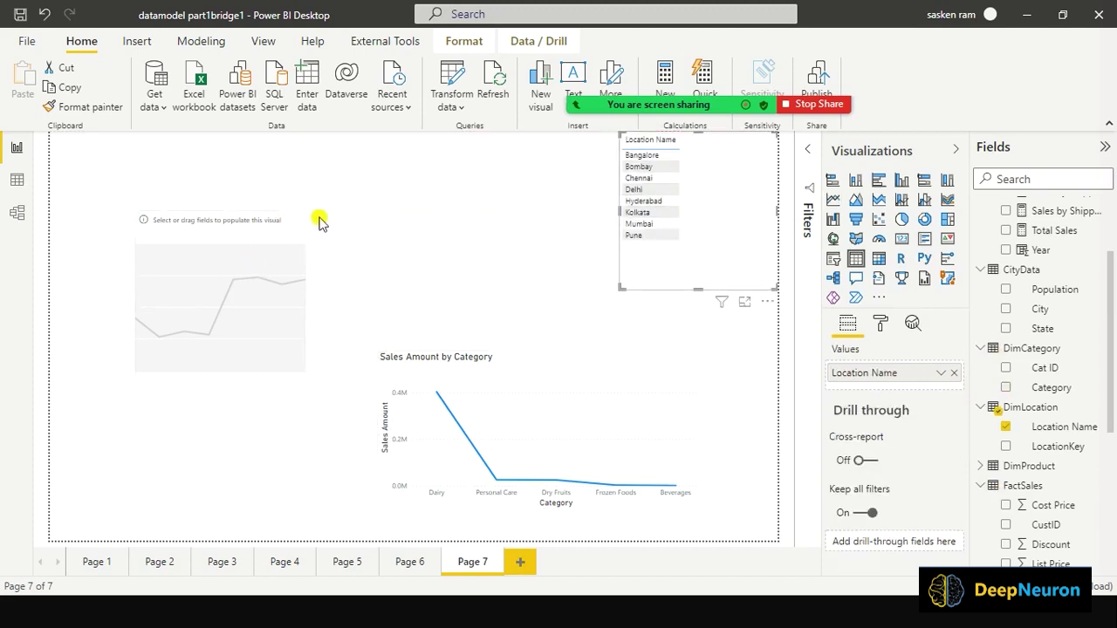
left_click(292, 203)
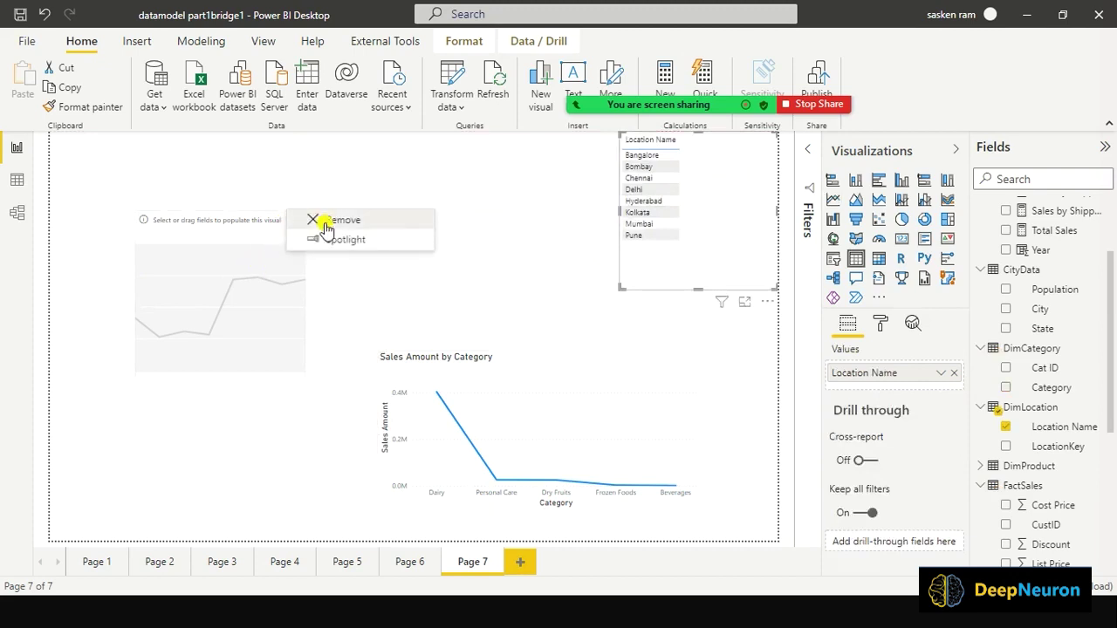
left_click(324, 223)
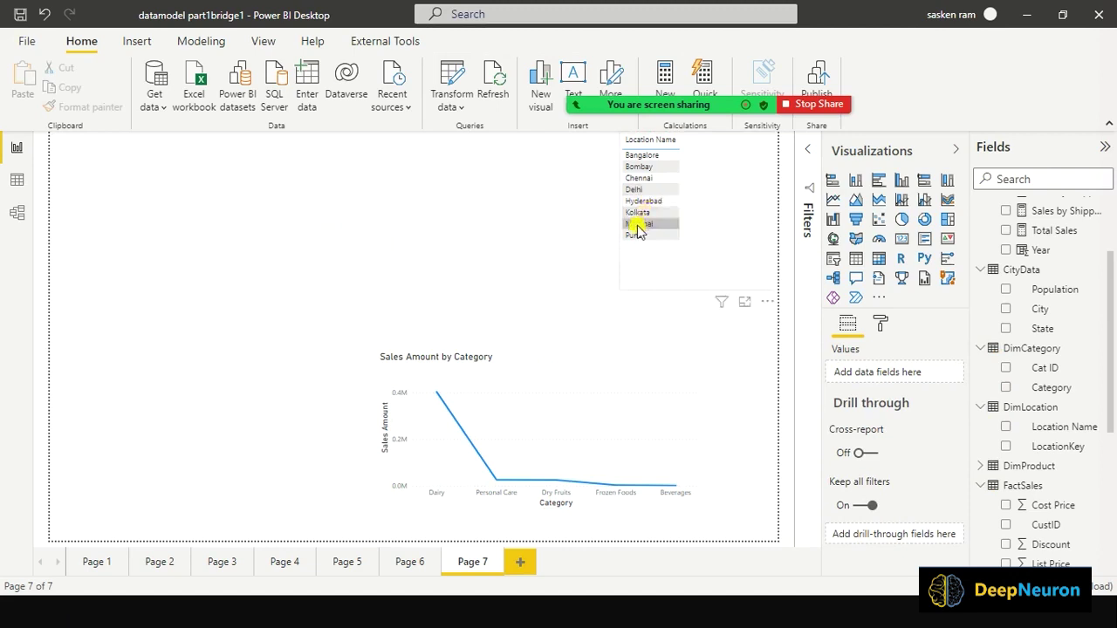
Remove the Location Name table and move the Sales Amount by Category line chart to the page's upper left
left_click(656, 202)
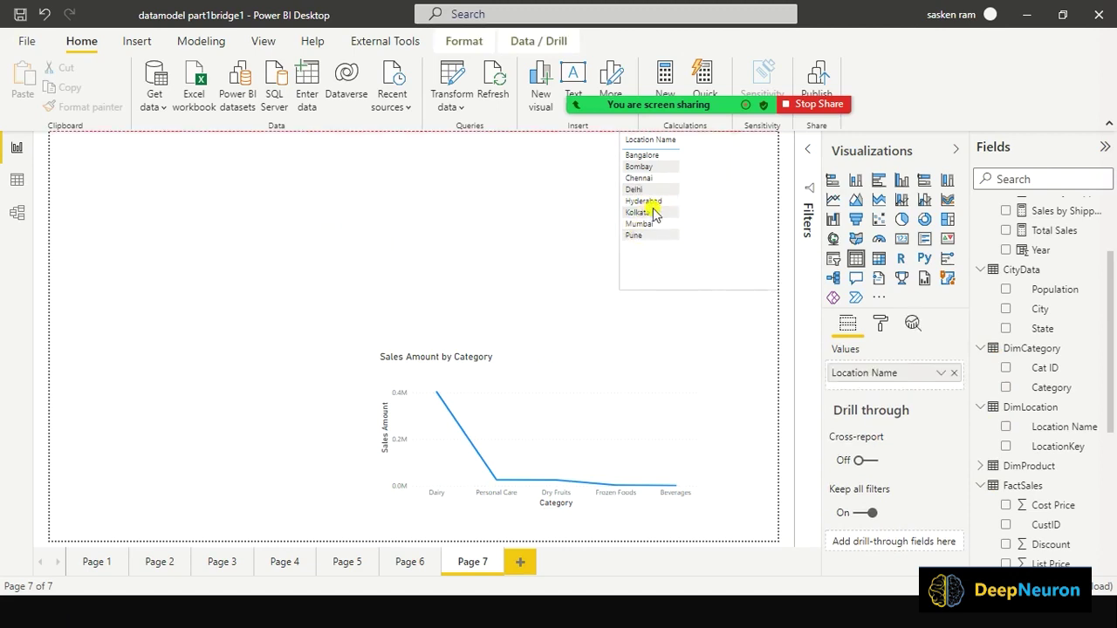
left_click_drag(735, 149, 735, 150)
left_click(718, 174)
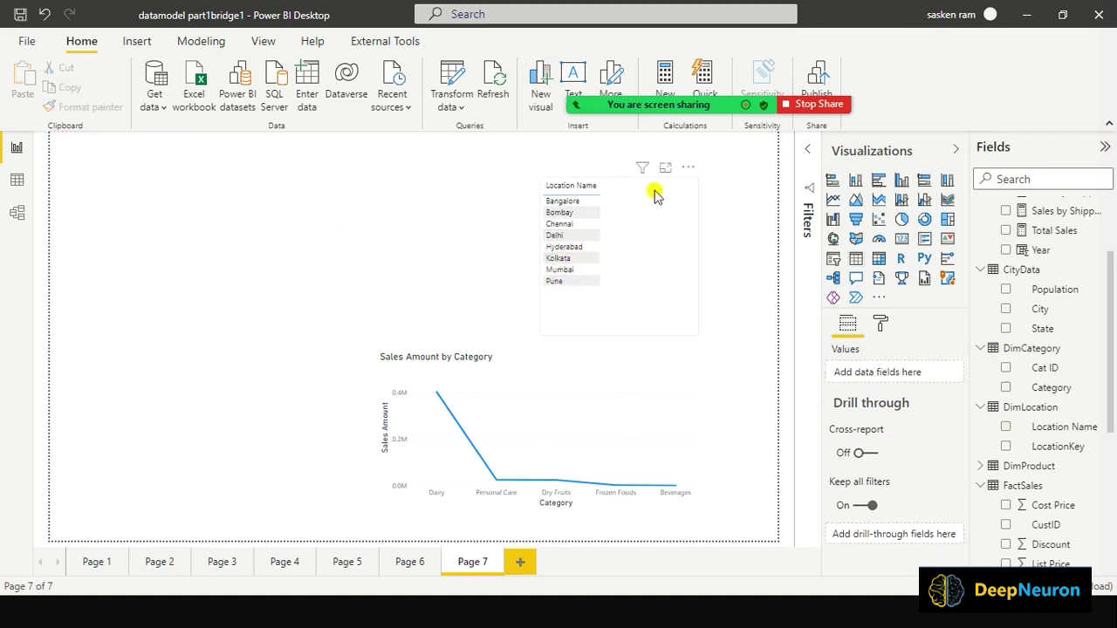
left_click(656, 193)
left_click(688, 168)
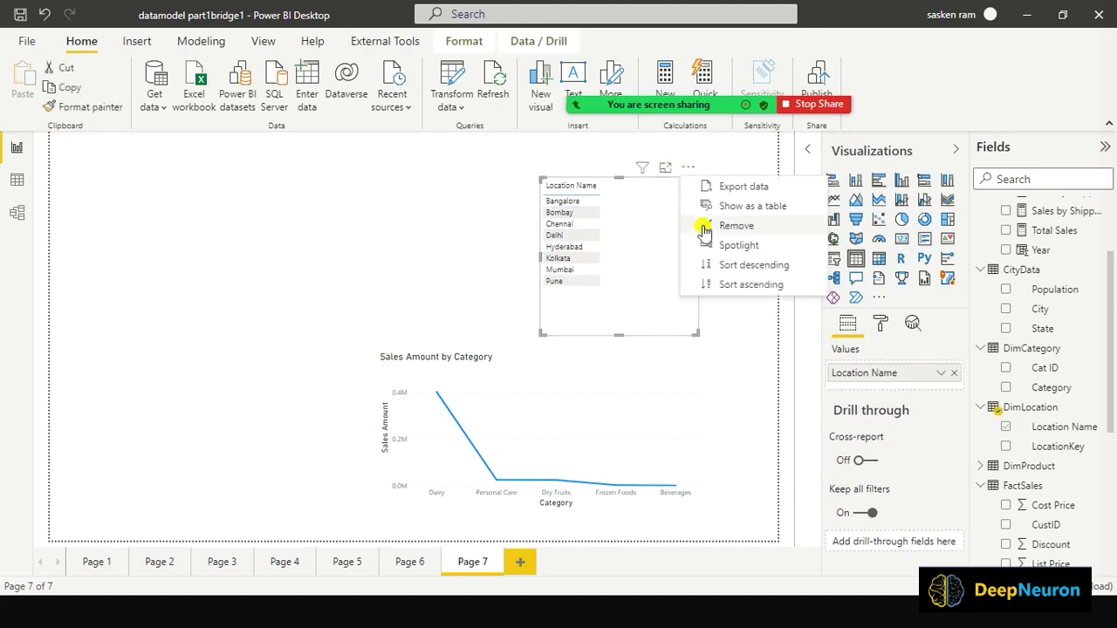
key("Delete")
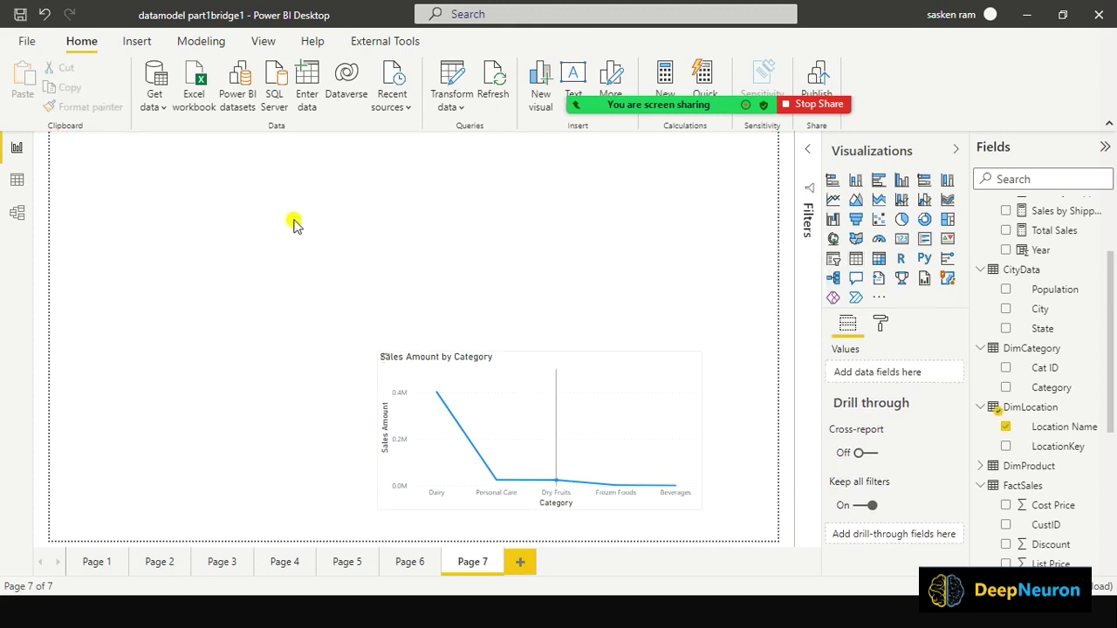
left_click_drag(536, 399, 294, 225)
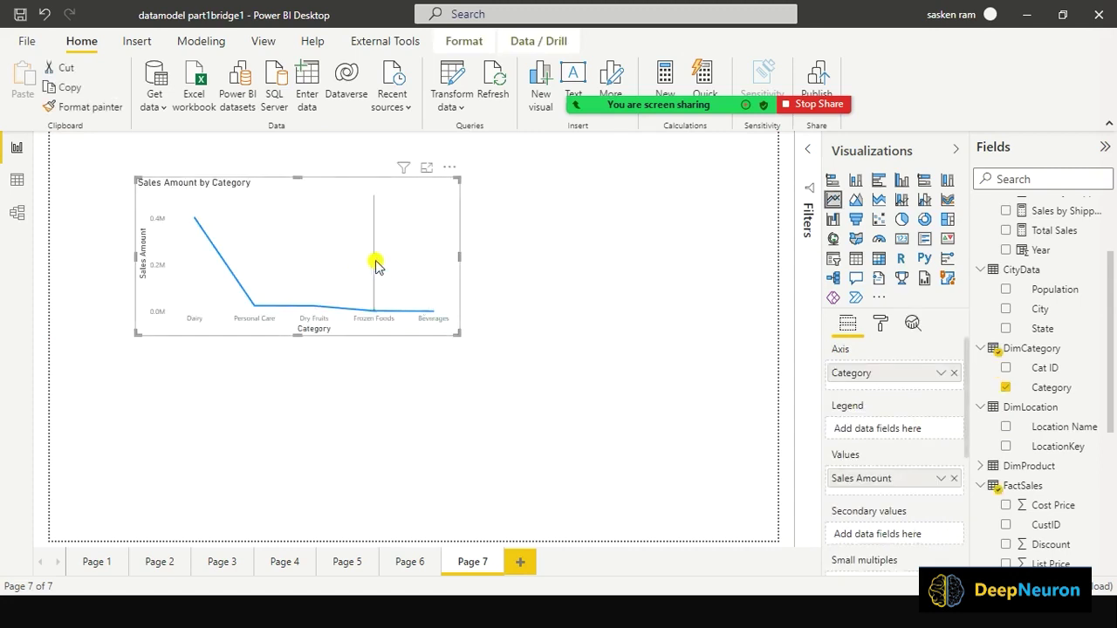
Switch to the DAX Studio window that has the Connect dialog open
mouse_move(370, 258)
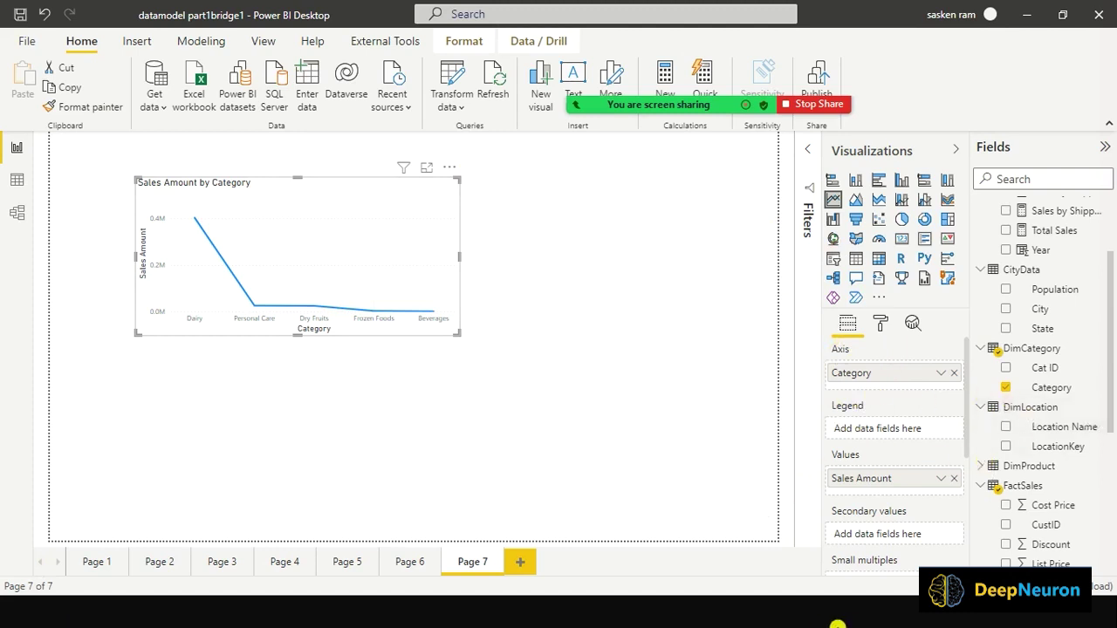
key("super")
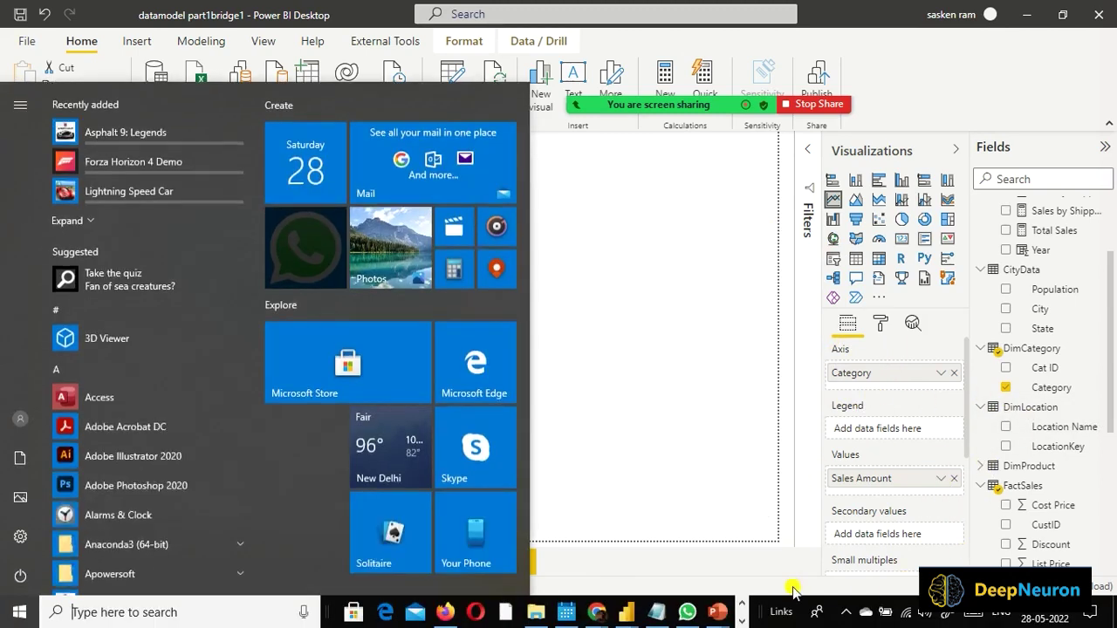
left_click(740, 618)
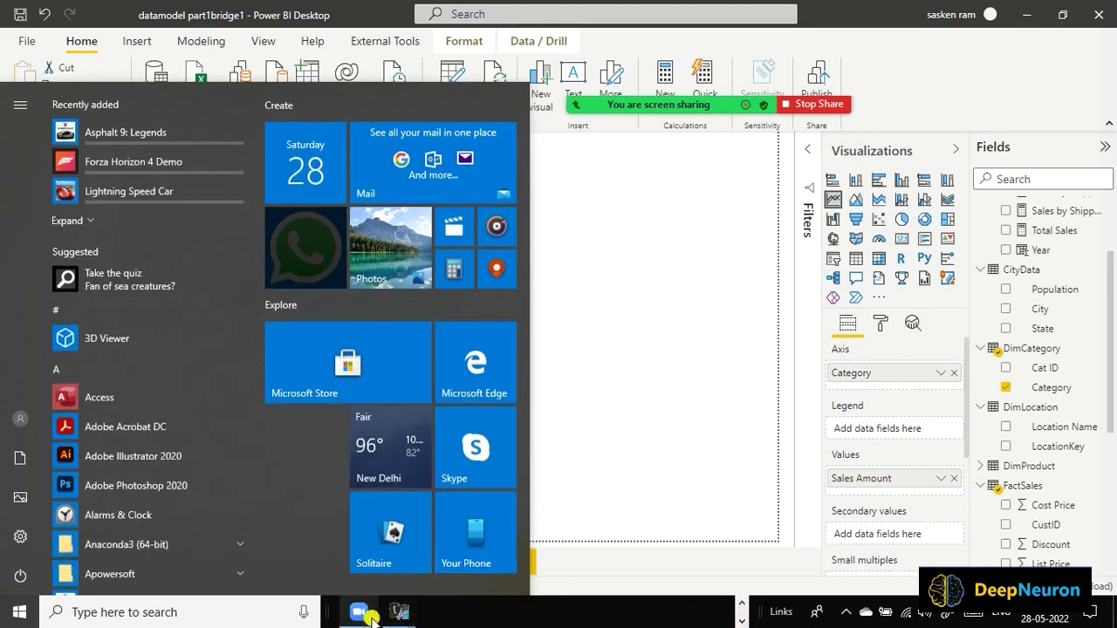
mouse_move(389, 617)
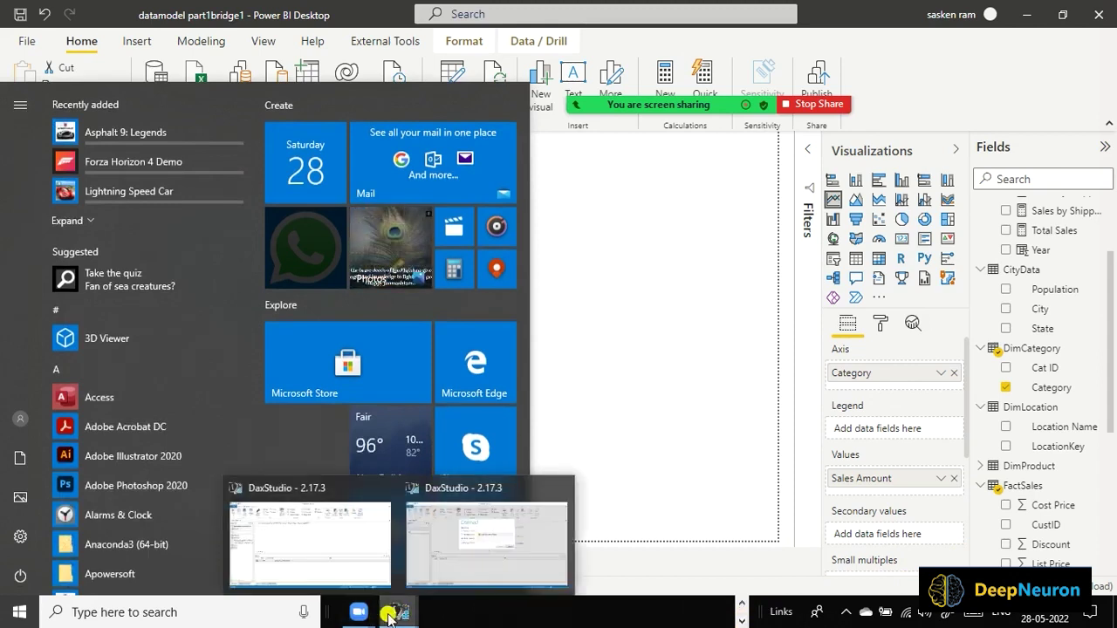
left_click(563, 497)
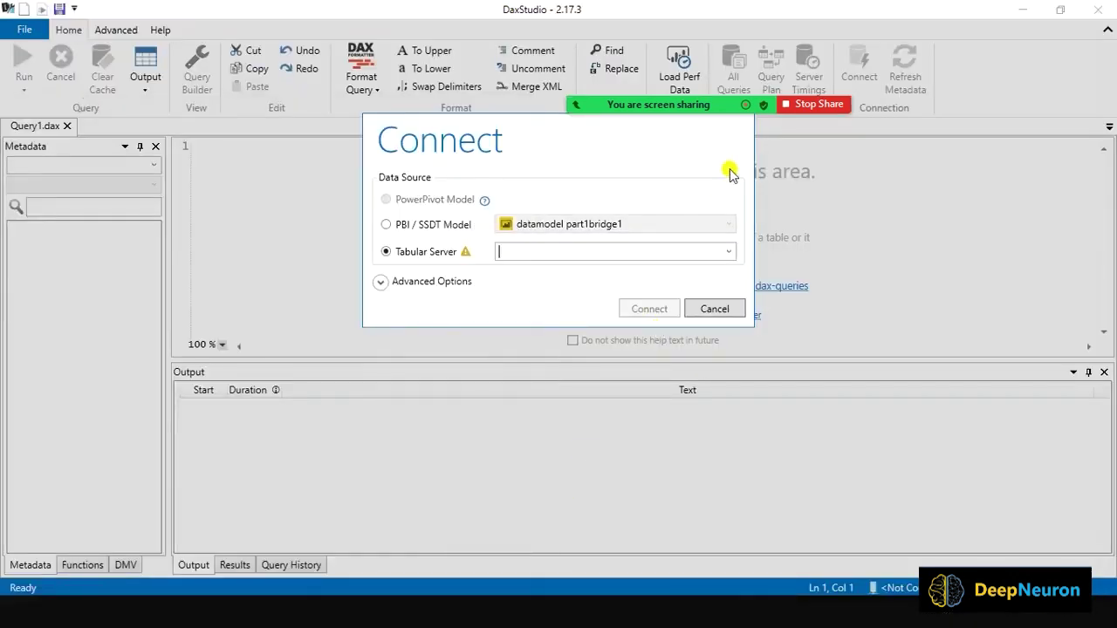
Cancel the data source connection and close DAX Studio
left_click(717, 309)
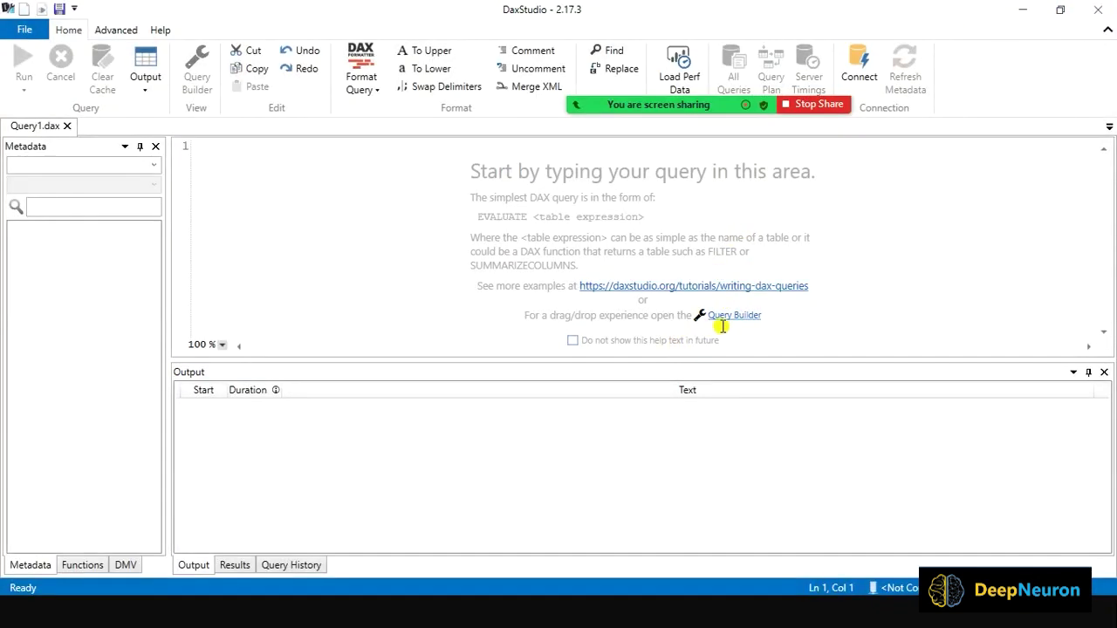
left_click(1090, 11)
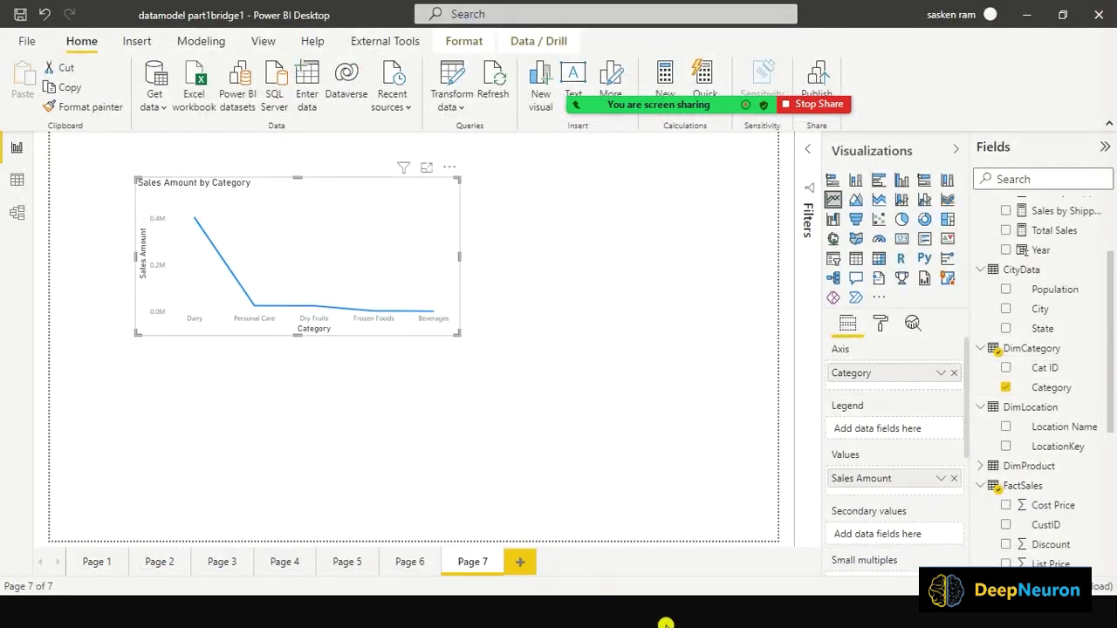
Show the Windows desktop and launch the EpicPen annotation tool from it
key("super")
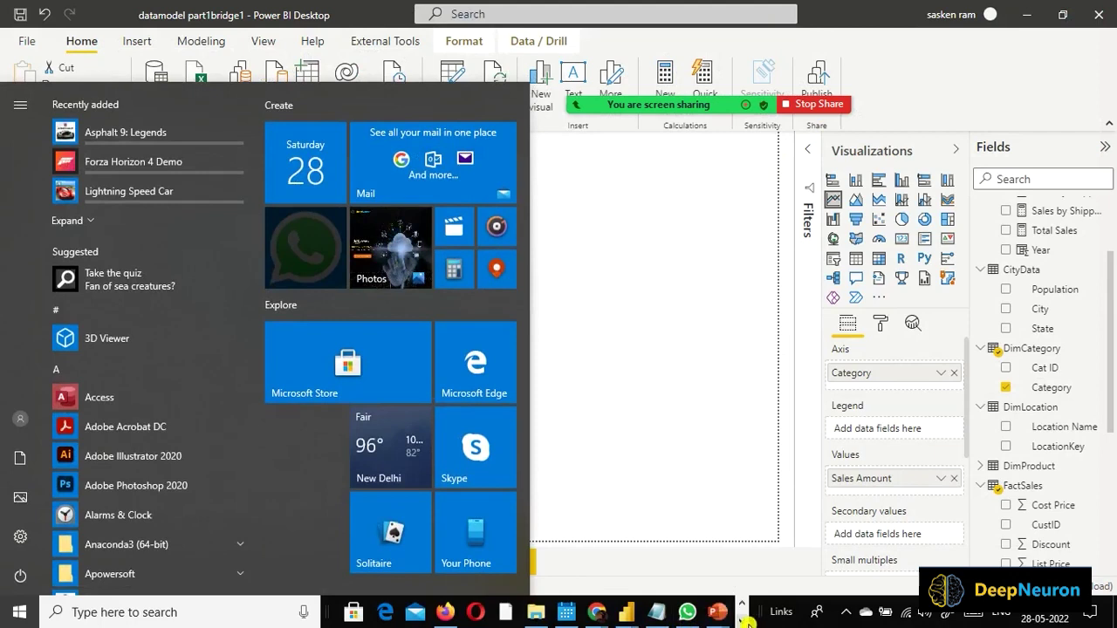
left_click(744, 621)
left_click(599, 307)
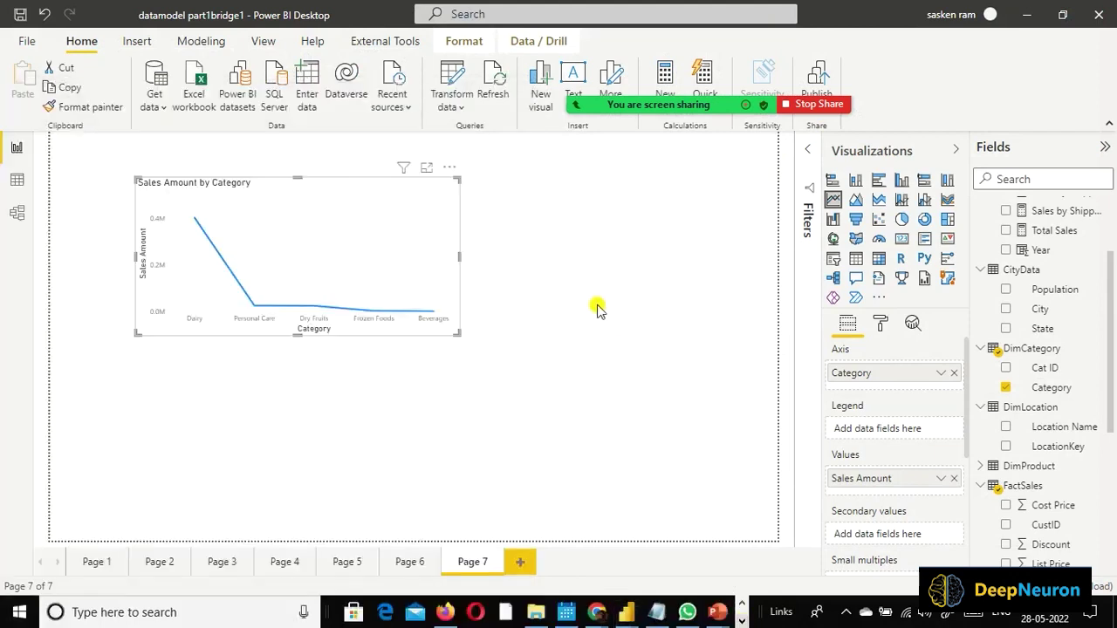
key("super+d")
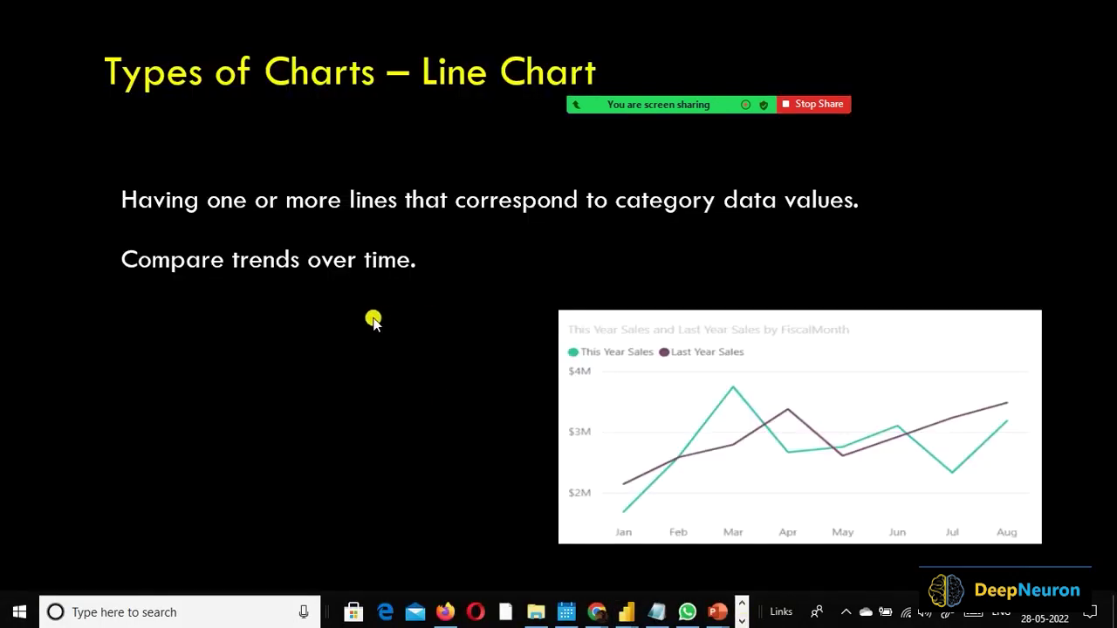
double_click(31, 436)
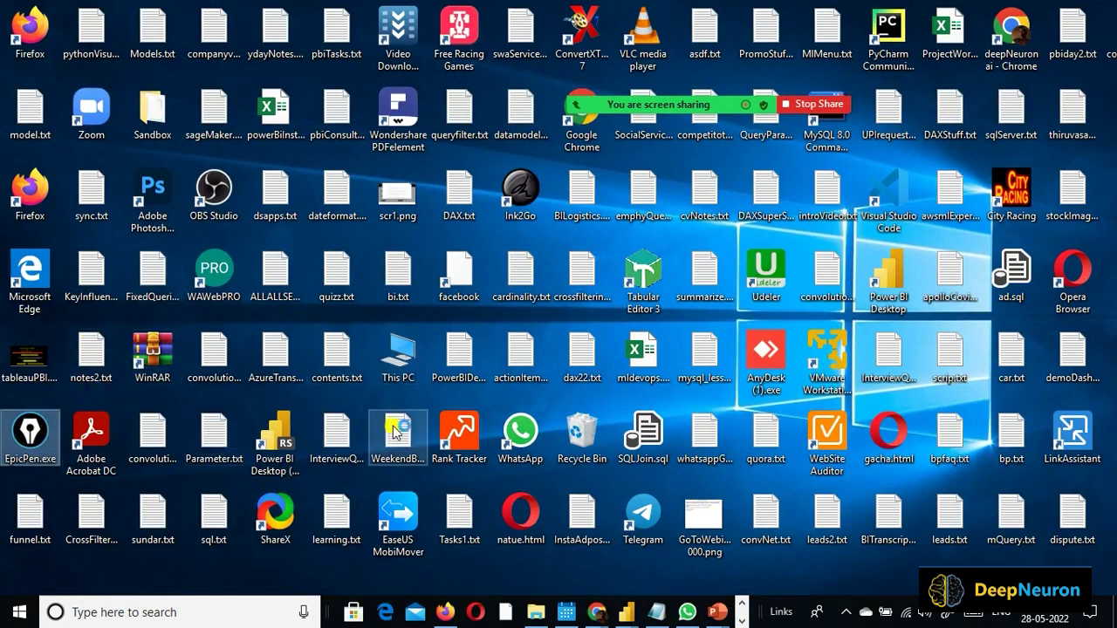
Switch to the Power BI Desktop window with the datamodel part1bridgeLatest report
key("alt+Tab")
key("alt+Tab")
key("alt+Tab")
key("alt+Tab")
key("alt+Tab")
key("alt+Tab")
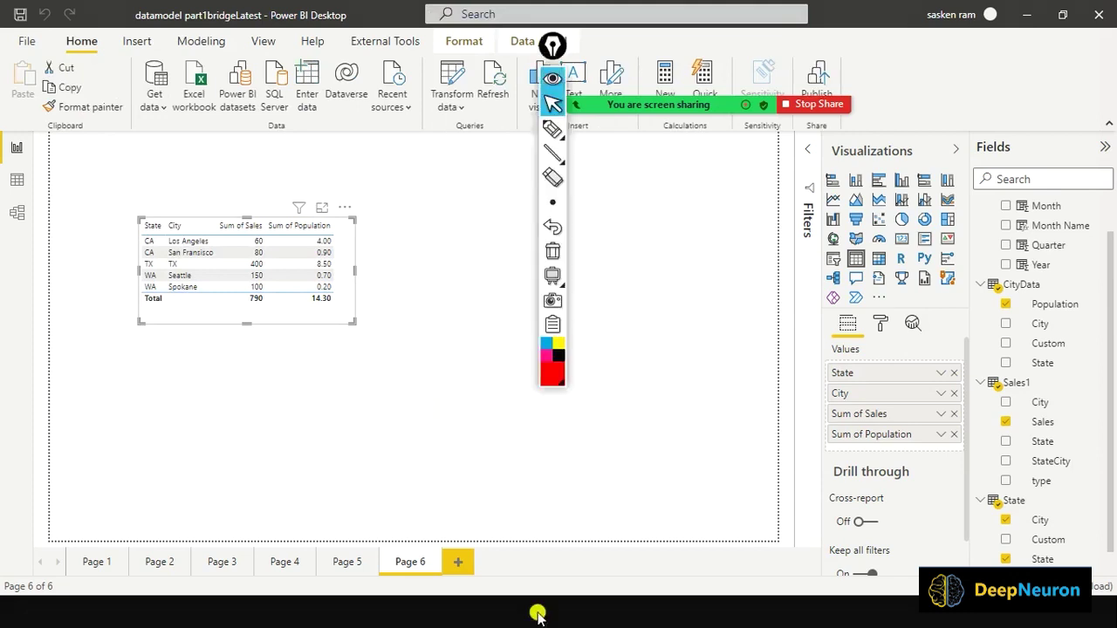
Ignore the EpicPen update offer and move its toolbar to the screen's lower-right edge, clear of the report
mouse_move(552, 45)
left_mouse_down()
mouse_move(1020, 374)
mouse_move(907, 328)
left_mouse_up()
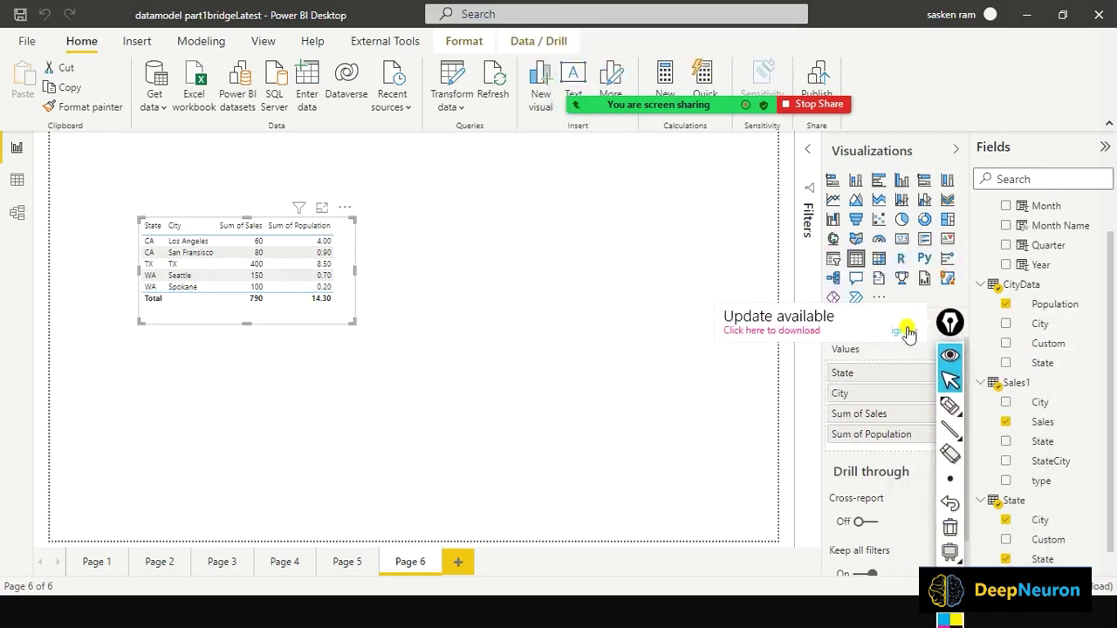
left_click(905, 331)
mouse_move(951, 323)
left_mouse_down()
mouse_move(951, 389)
mouse_move(1101, 481)
left_mouse_up()
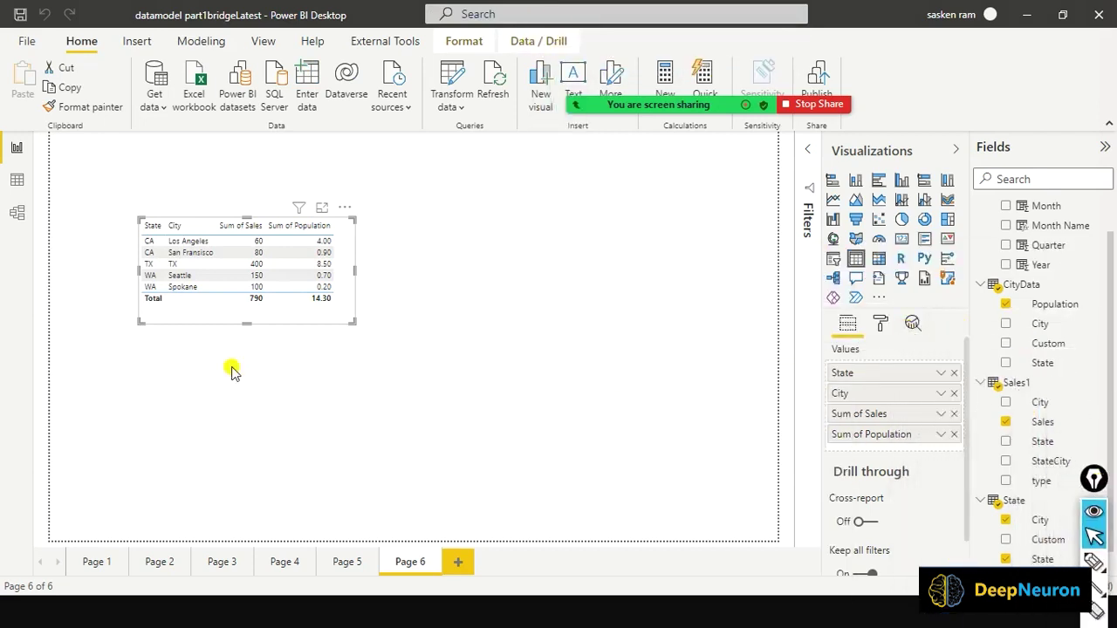
Look through the fields of the datamodel part1bridgeLatest report and return to the datamodel part1bridge1 report
left_click(498, 397)
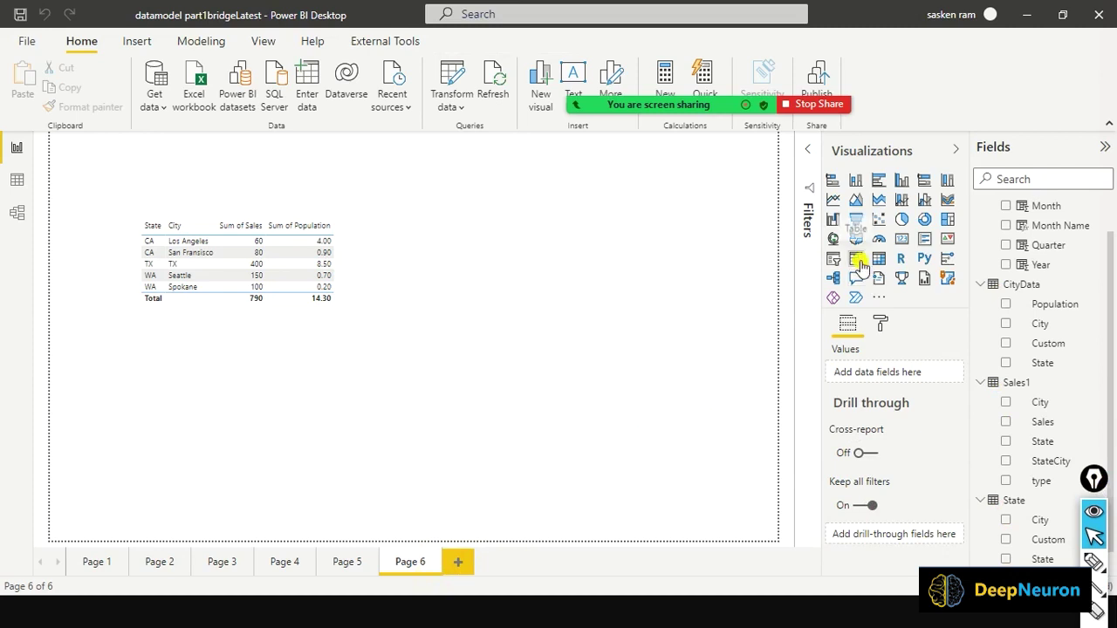
scroll(1049, 421, "down", 1)
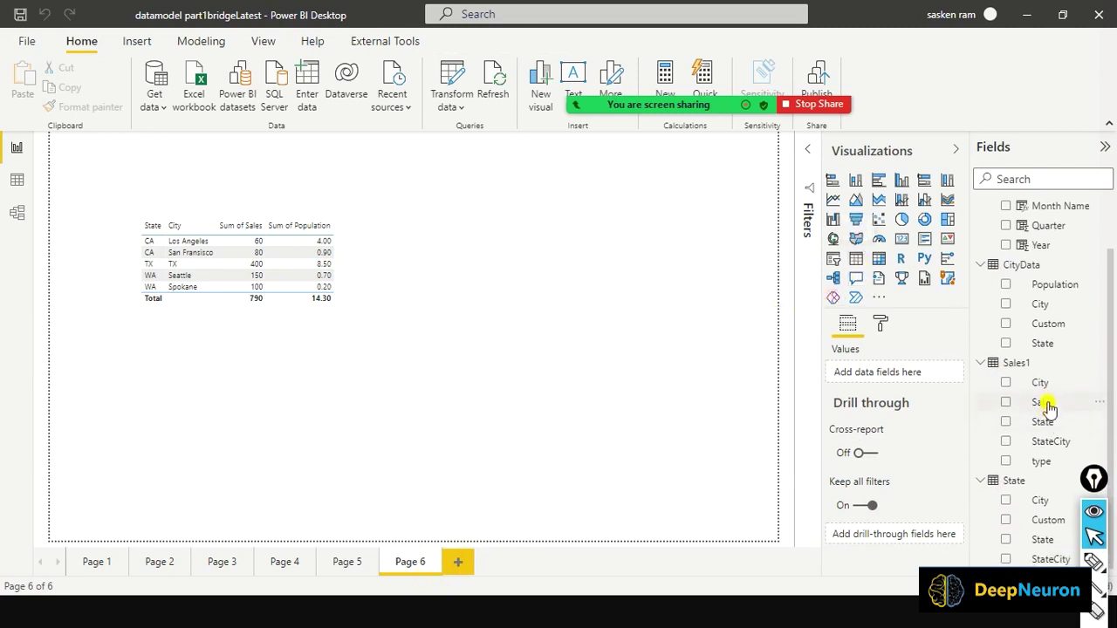
scroll(1059, 374, "up", 3)
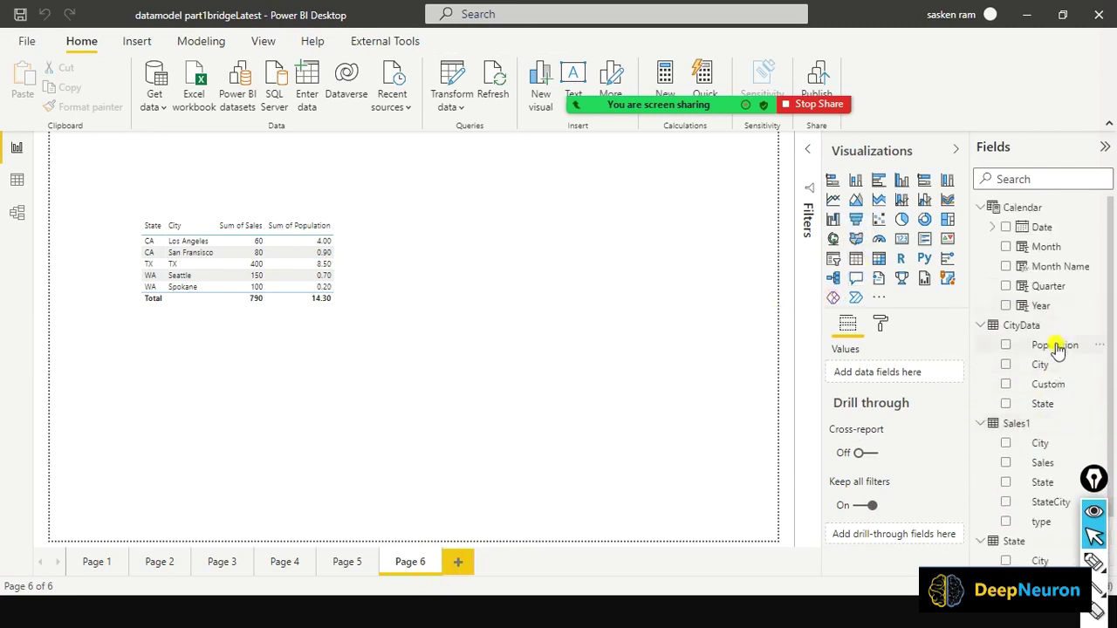
scroll(1057, 349, "down", 3)
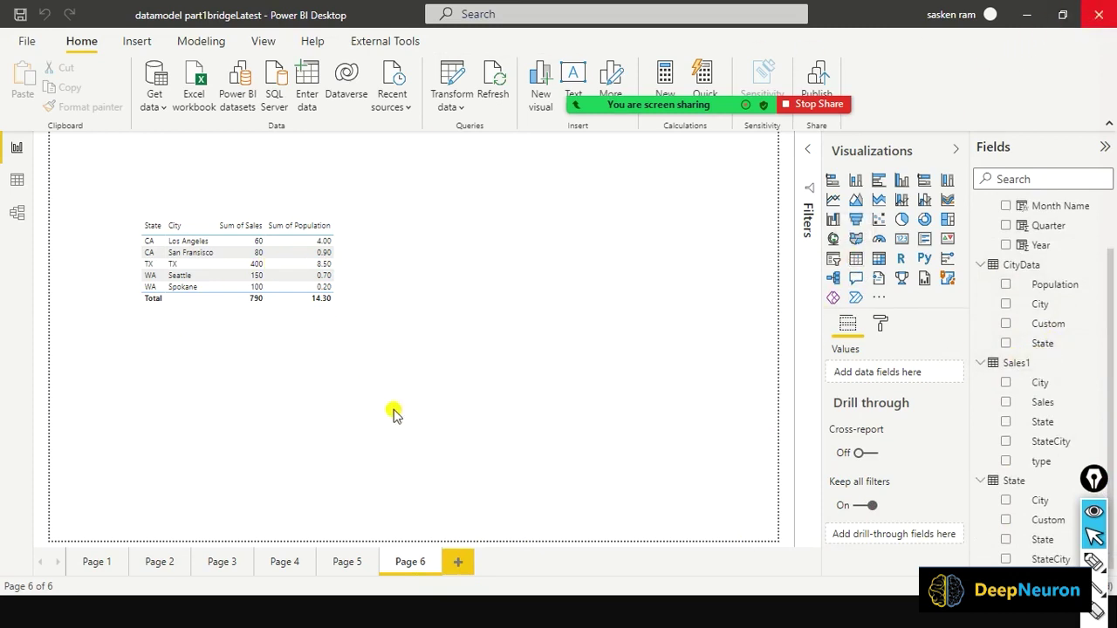
key("alt+Tab")
key("alt+Tab")
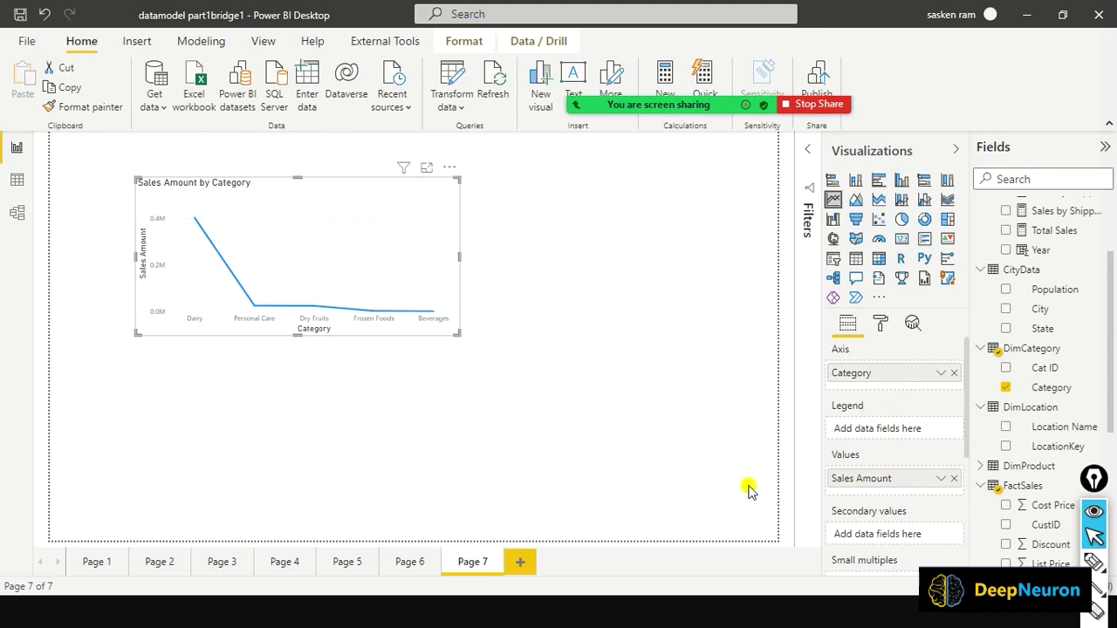
Annotate the chart's field wells with a red box and arrows from Category and Sales Amount to their axes, and clear the drawing
mouse_move(790, 447)
left_mouse_down()
mouse_move(805, 344)
mouse_move(807, 469)
mouse_move(864, 515)
mouse_move(966, 530)
left_mouse_up()
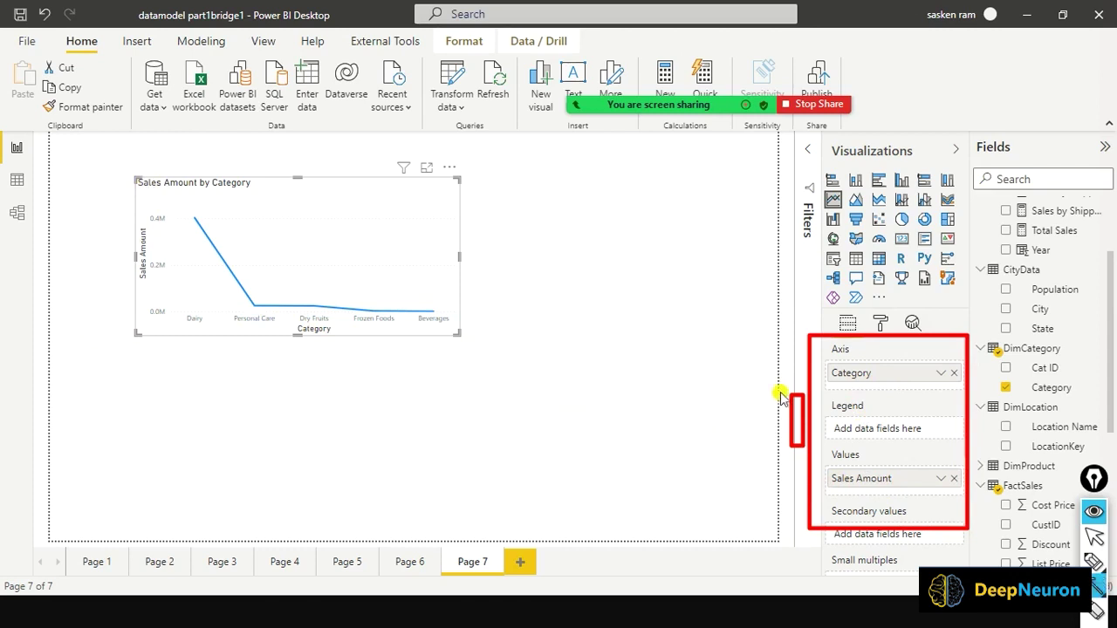
mouse_move(822, 377)
left_mouse_down()
mouse_move(638, 337)
mouse_move(321, 316)
mouse_move(339, 330)
left_mouse_up()
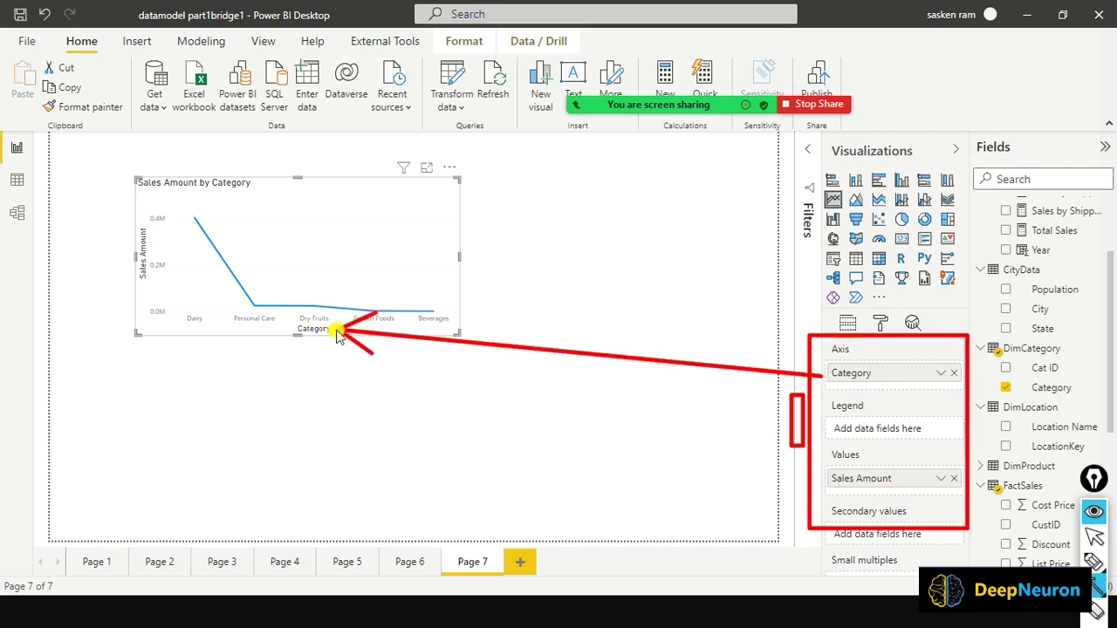
mouse_move(834, 480)
left_mouse_down()
mouse_move(67, 269)
mouse_move(171, 271)
mouse_move(162, 253)
left_mouse_up()
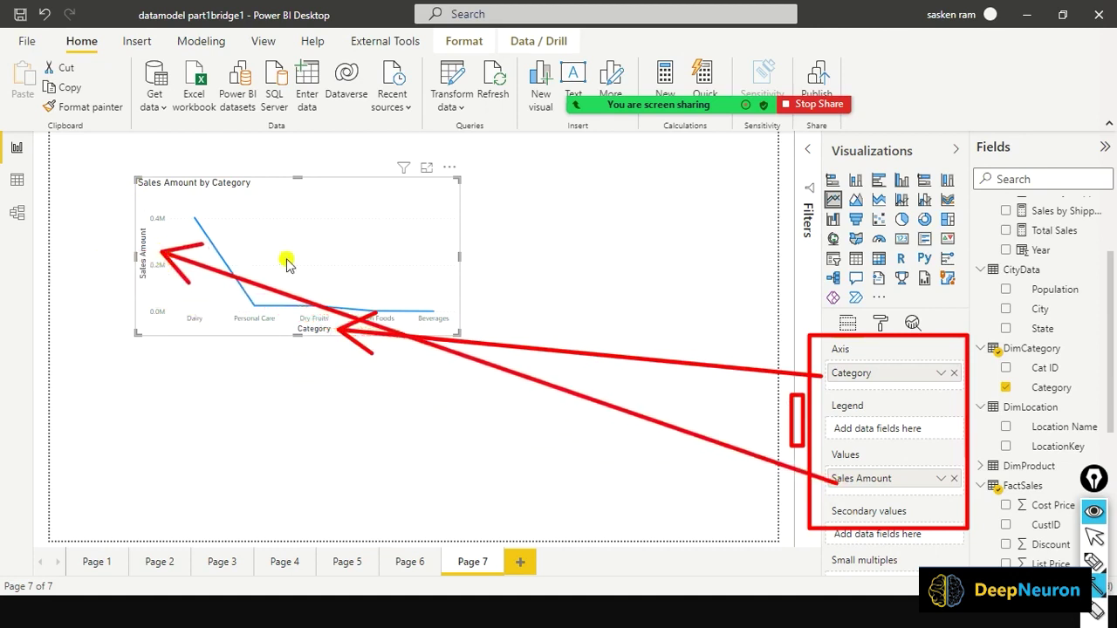
key("Escape")
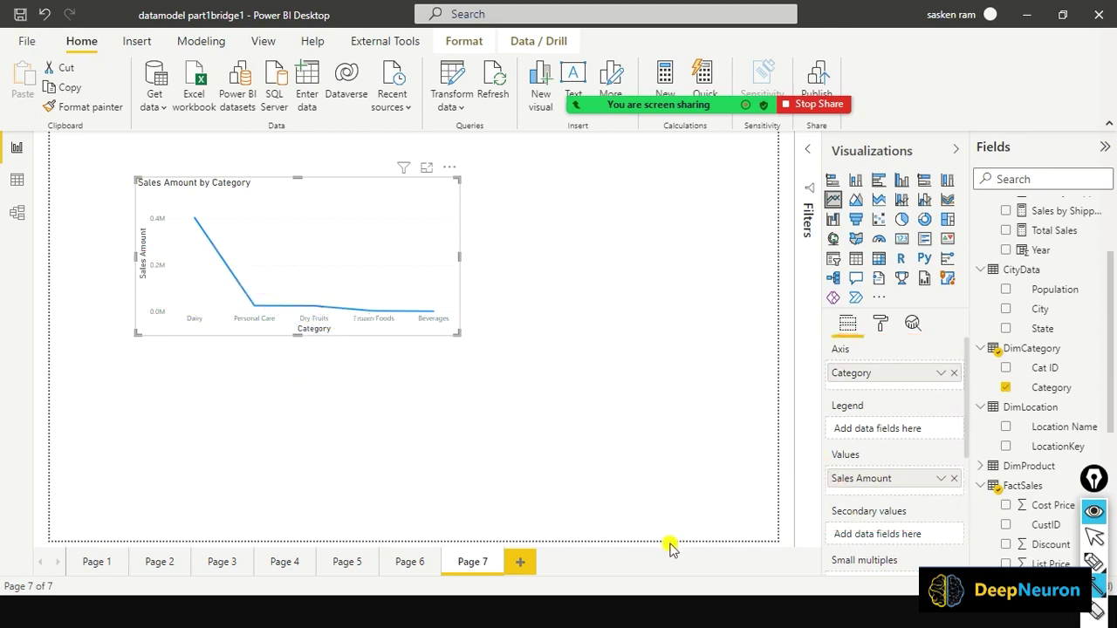
key("ctrl+shift+2")
Open the line chart's x-axis formatting settings and check the available axis types, keeping Categorical
left_click(882, 329)
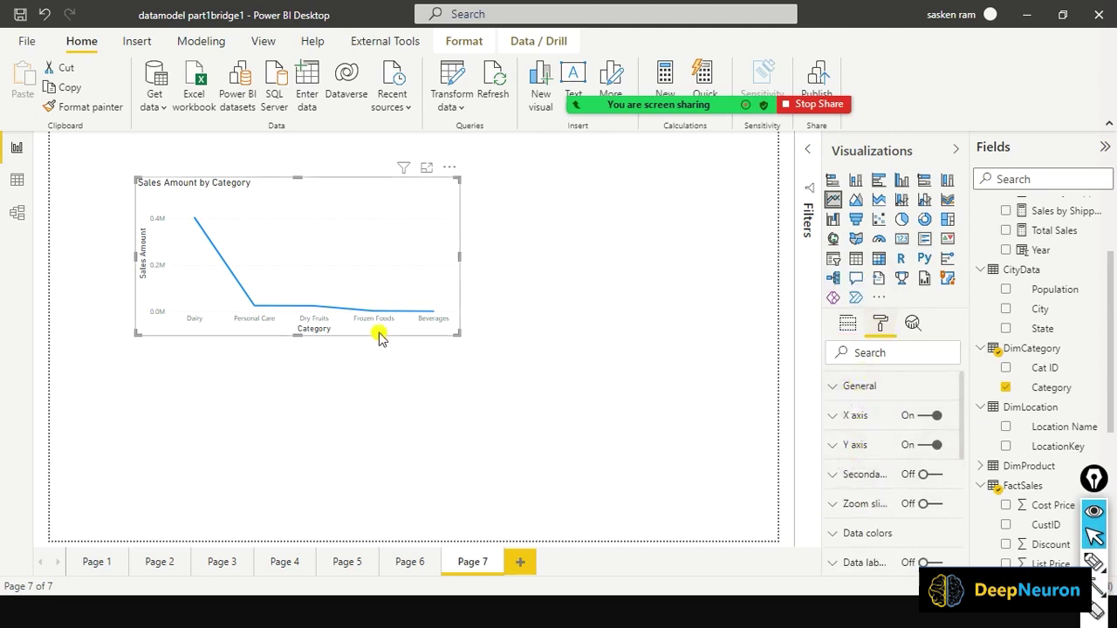
left_click(834, 418)
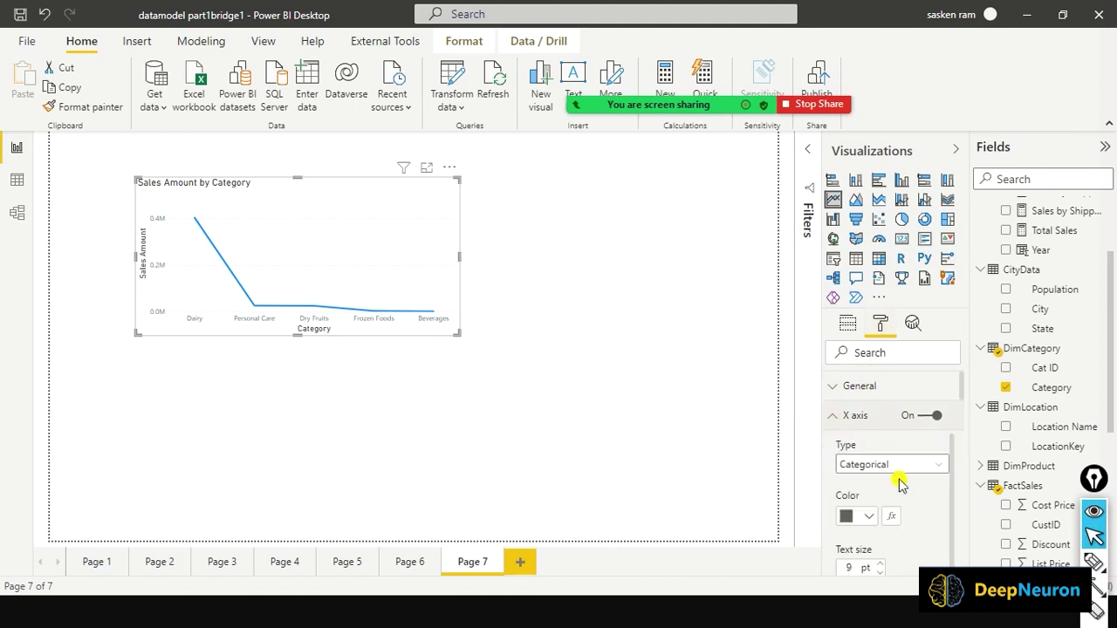
left_click(940, 473)
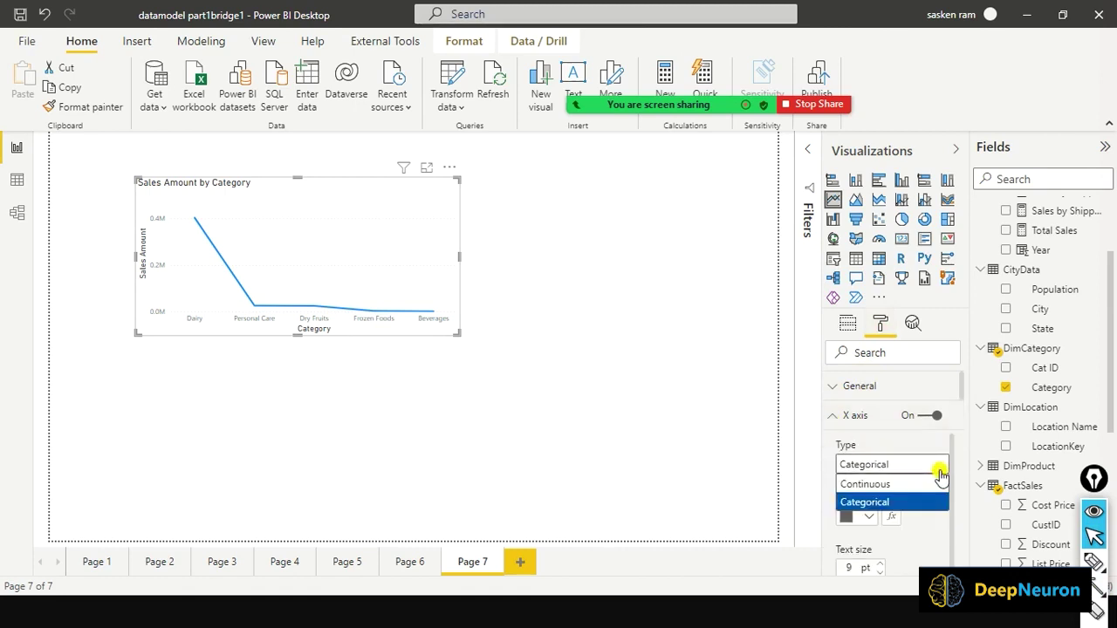
left_click(940, 474)
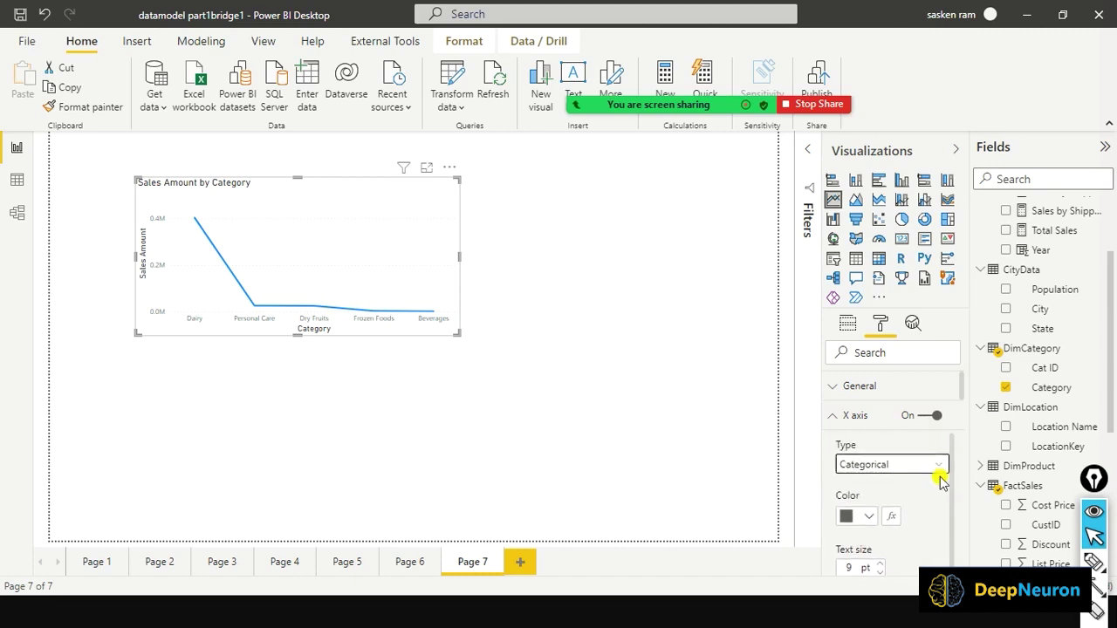
Format the line chart's x-axis labels as 12 pt bold text in the DIN font
scroll(882, 520, "down", 2)
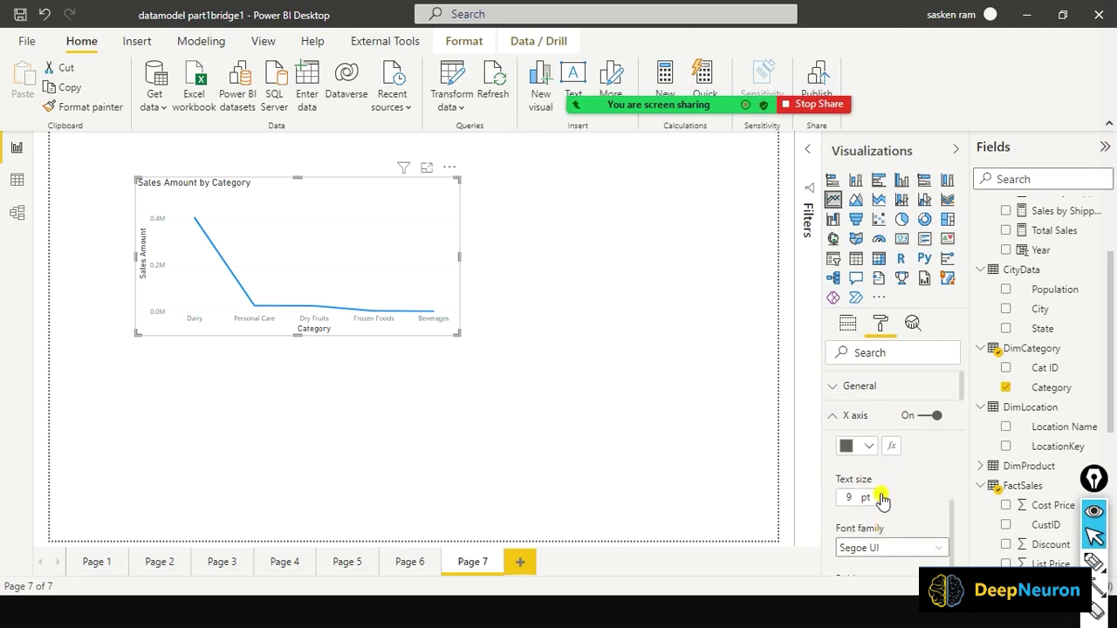
left_click(880, 493)
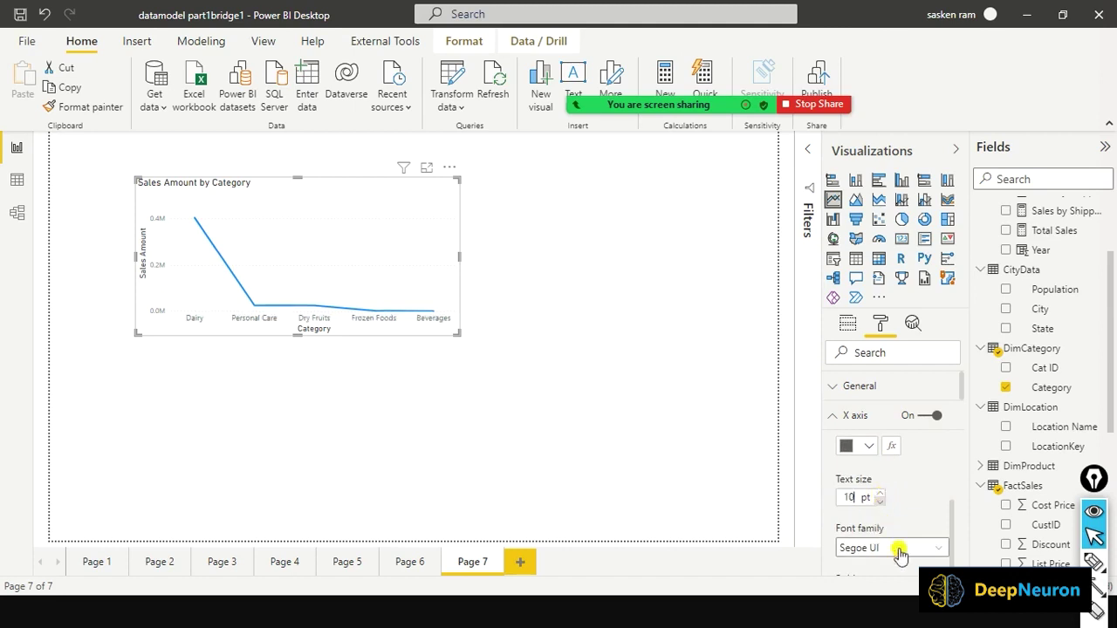
left_click(878, 493)
left_click(878, 494)
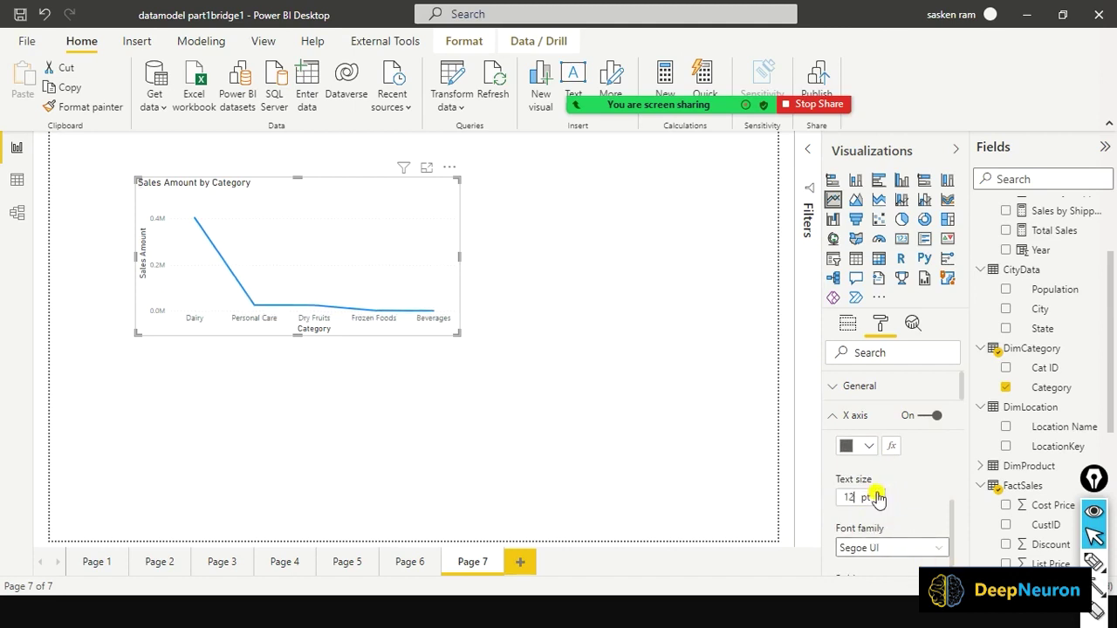
left_click(942, 550)
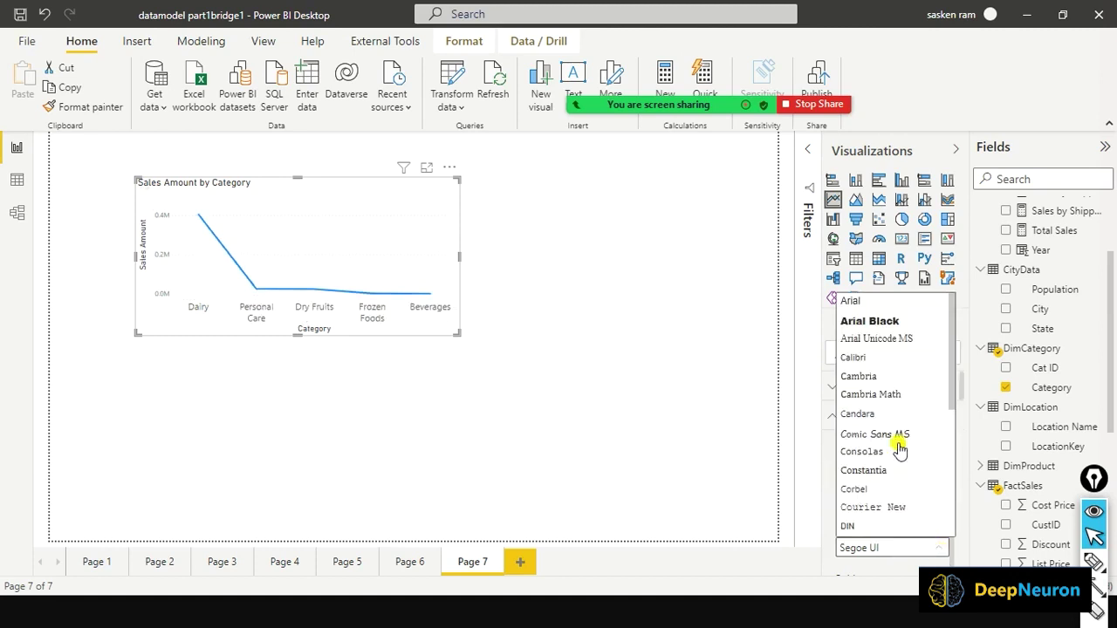
left_click(859, 526)
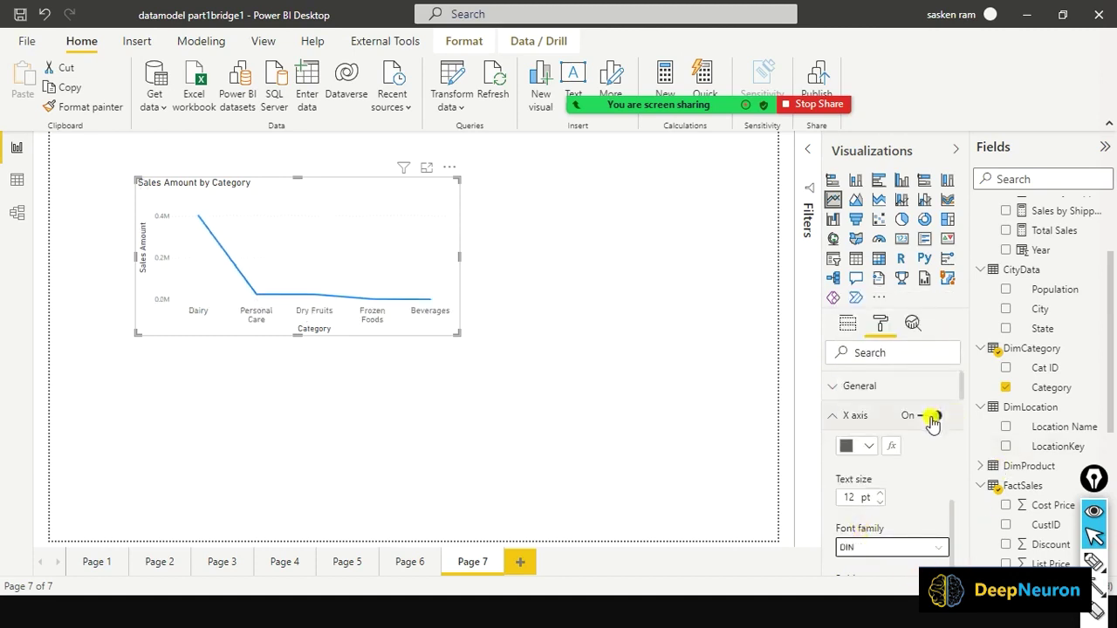
scroll(925, 432, "down", 4)
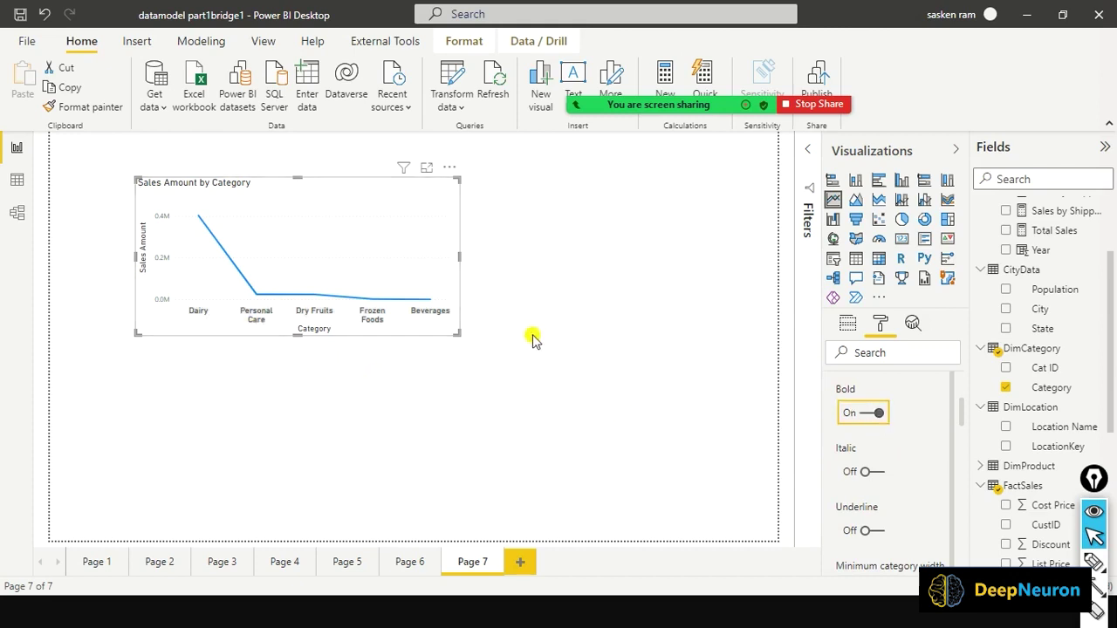
Look over the remaining x-axis settings and open the line chart's y-axis formatting settings
scroll(876, 479, "down", 1)
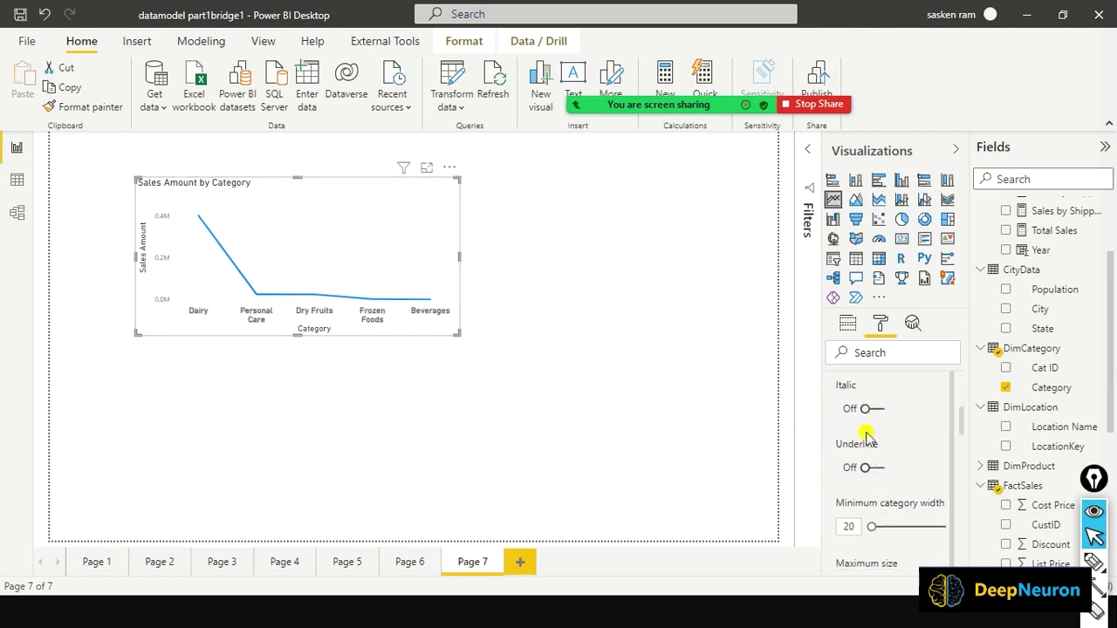
scroll(873, 475, "down", 2)
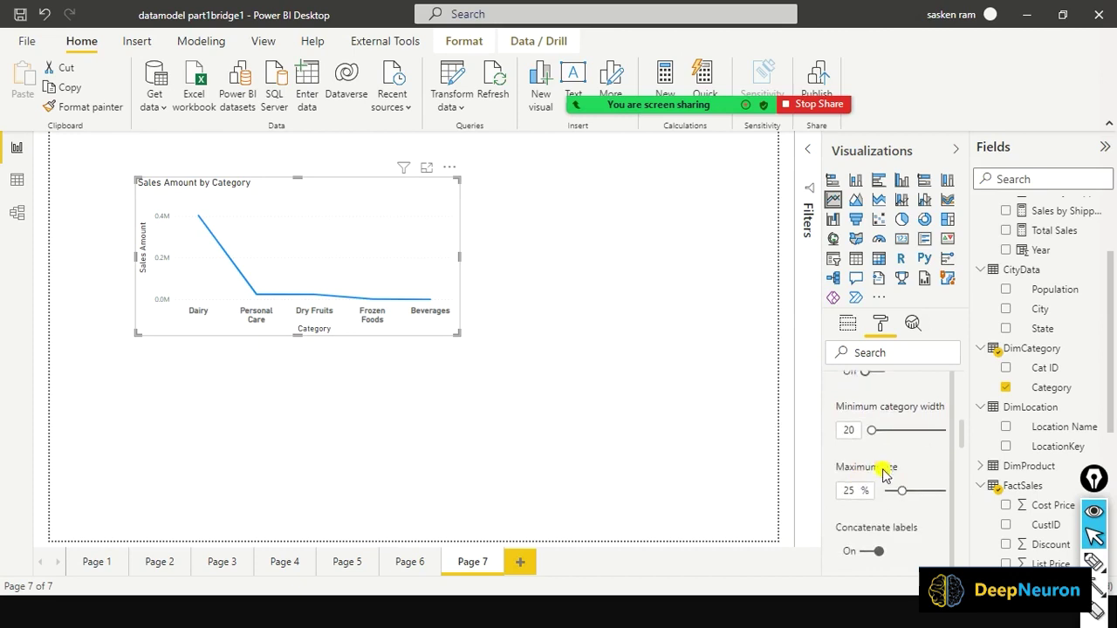
scroll(884, 477, "down", 1)
scroll(881, 476, "down", 5)
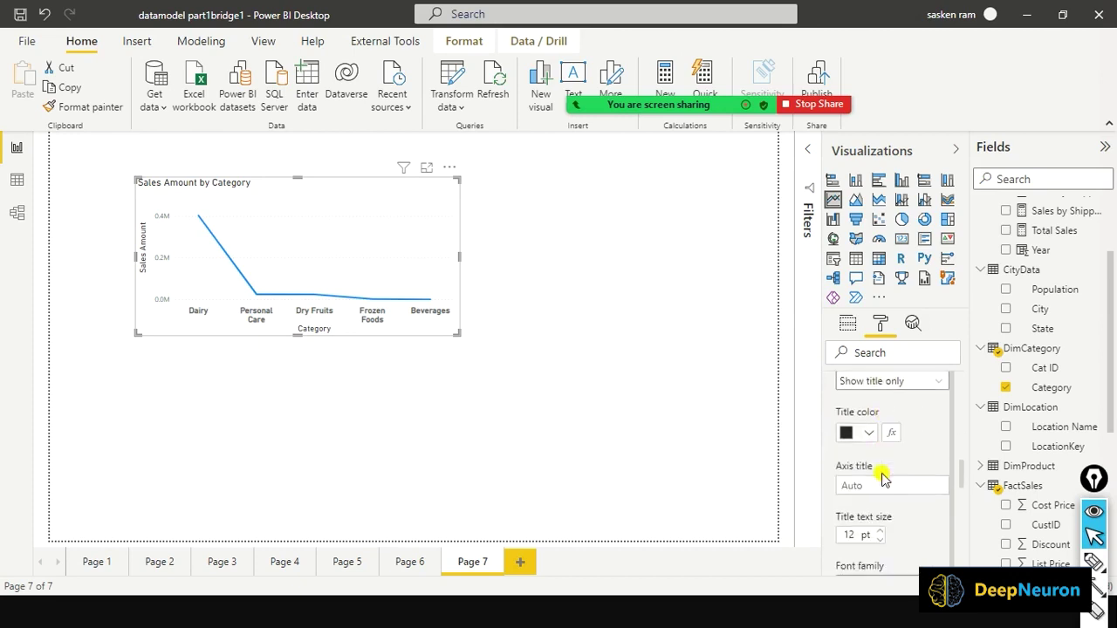
scroll(883, 478, "down", 4)
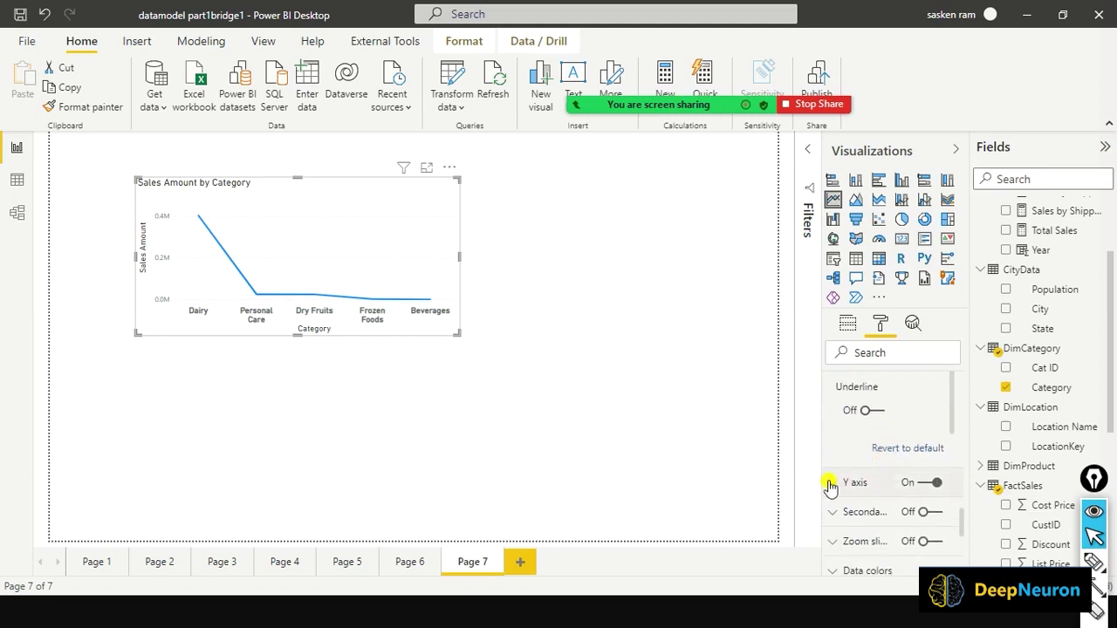
left_click(830, 485)
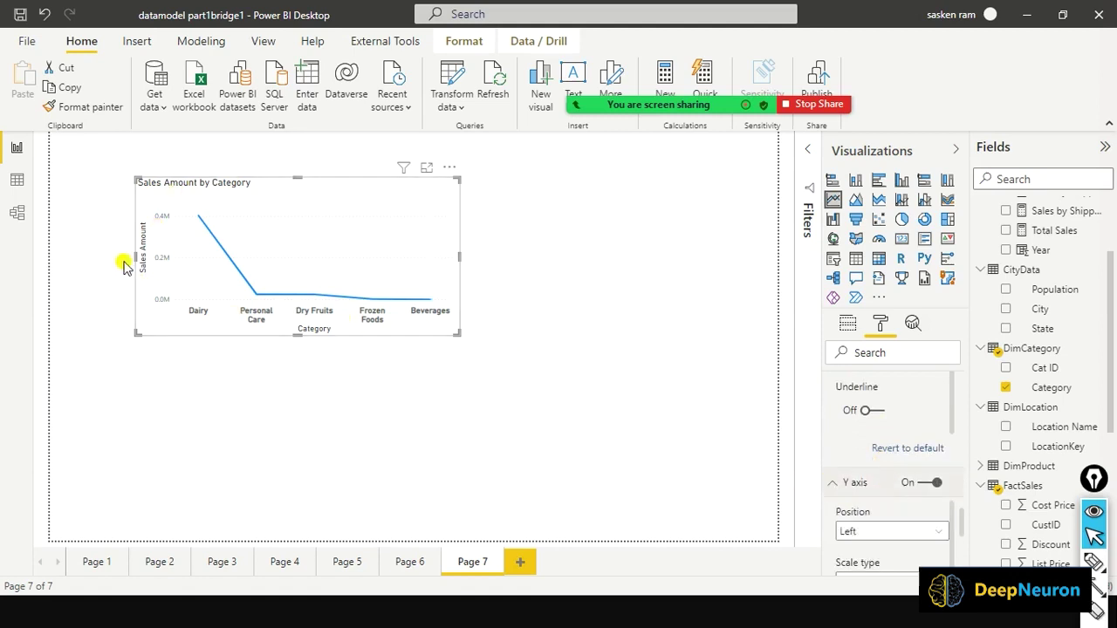
Format the line chart's y-axis labels as 10 pt bold text in the DIN font
scroll(877, 537, "down", 2)
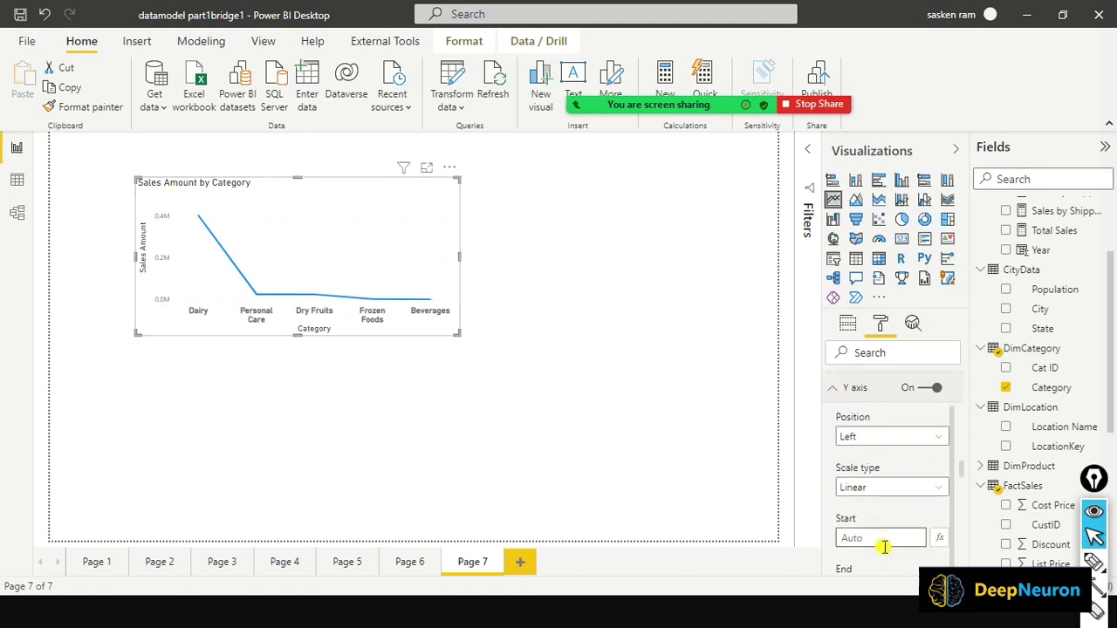
scroll(881, 546, "down", 5)
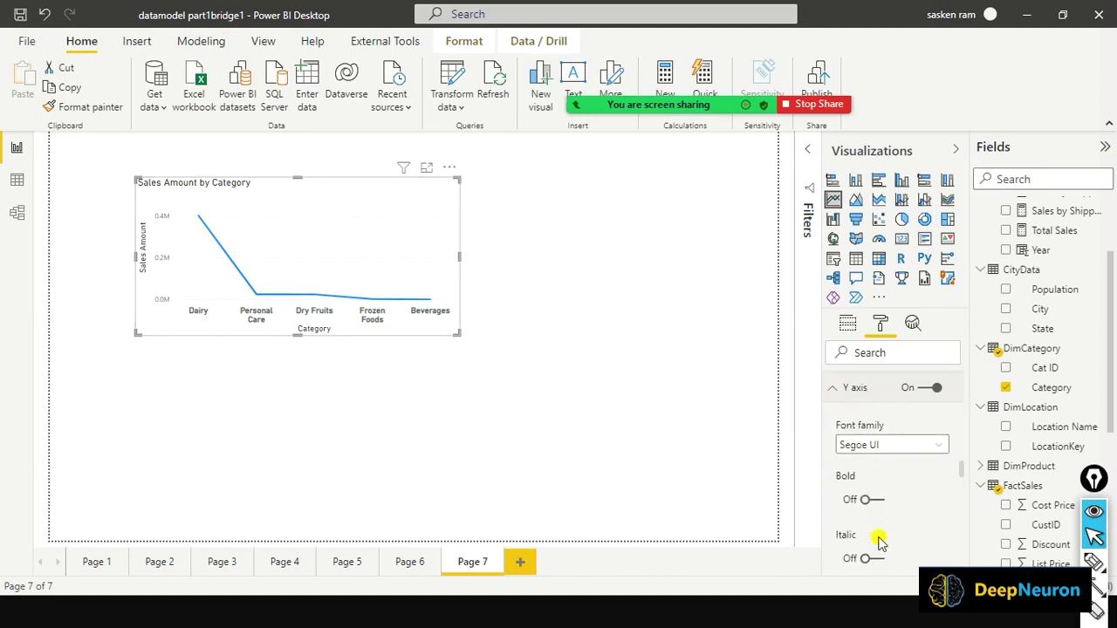
scroll(881, 436, "up", 2)
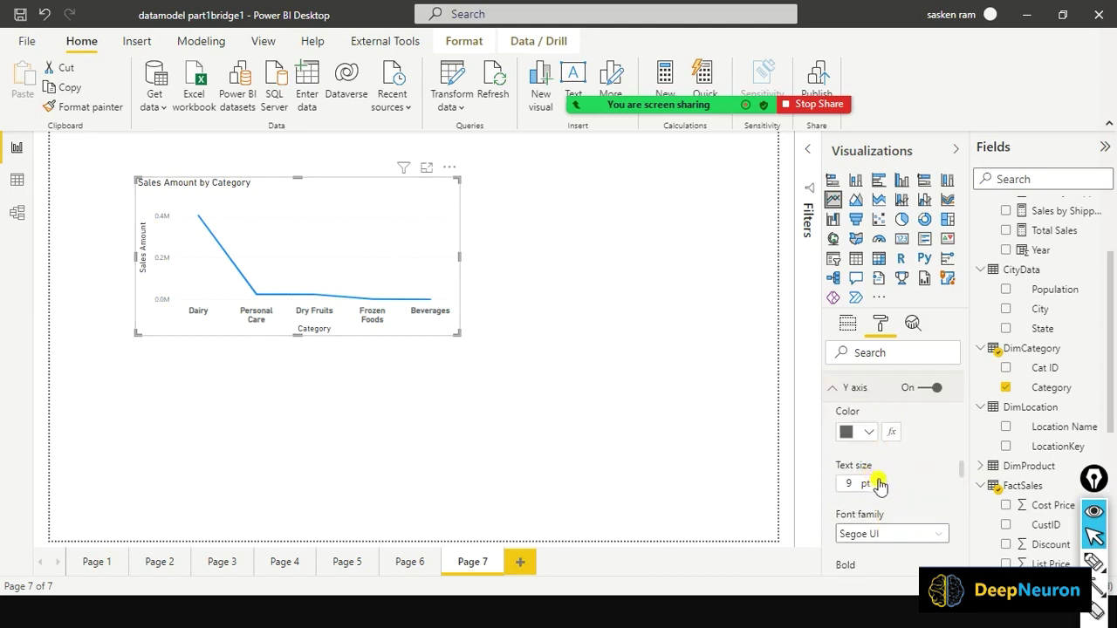
left_click(932, 536)
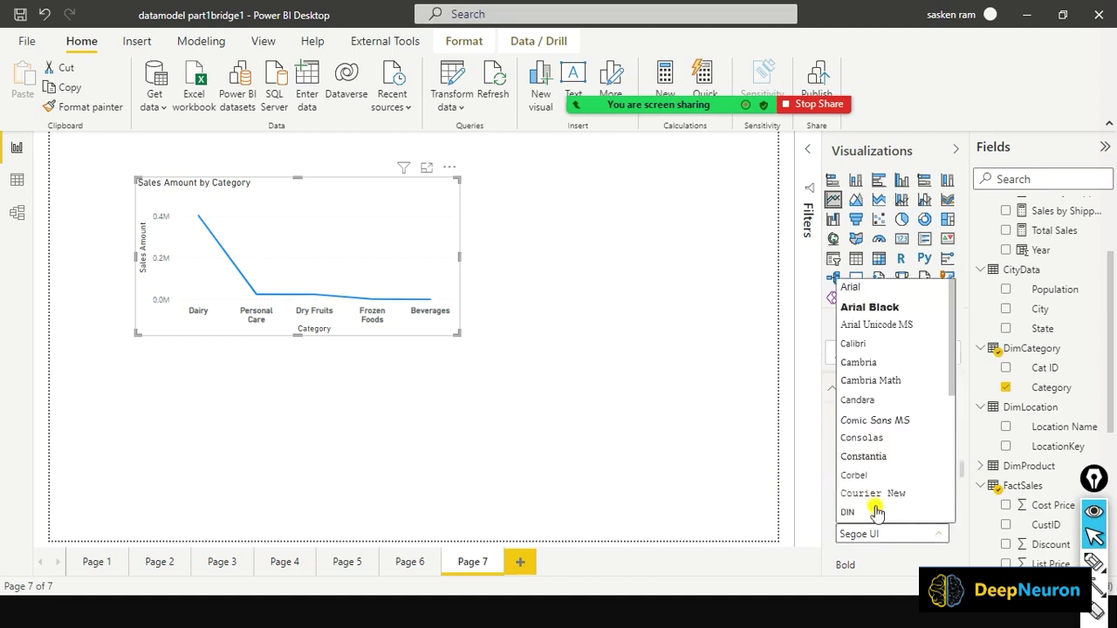
left_click(875, 513)
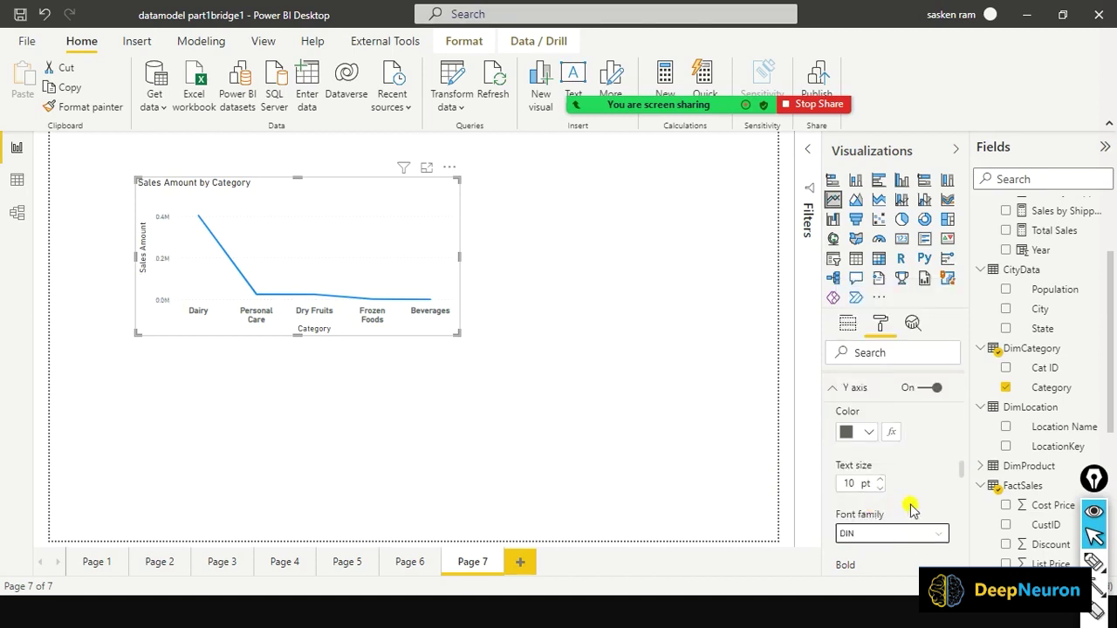
scroll(911, 509, "down", 3)
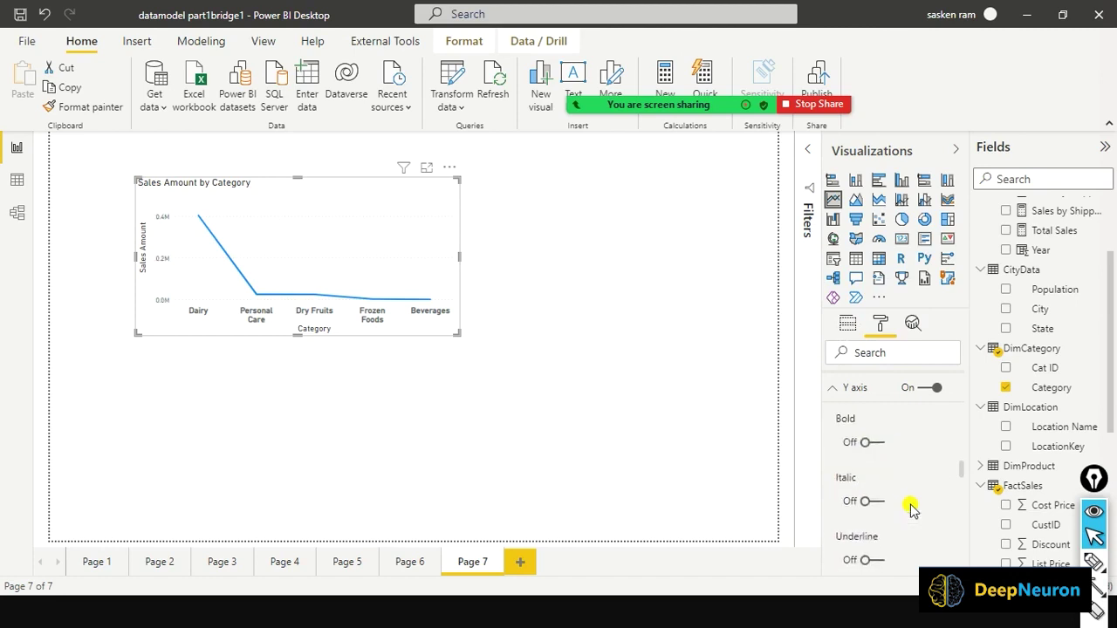
scroll(911, 509, "down", 1)
scroll(910, 506, "up", 4)
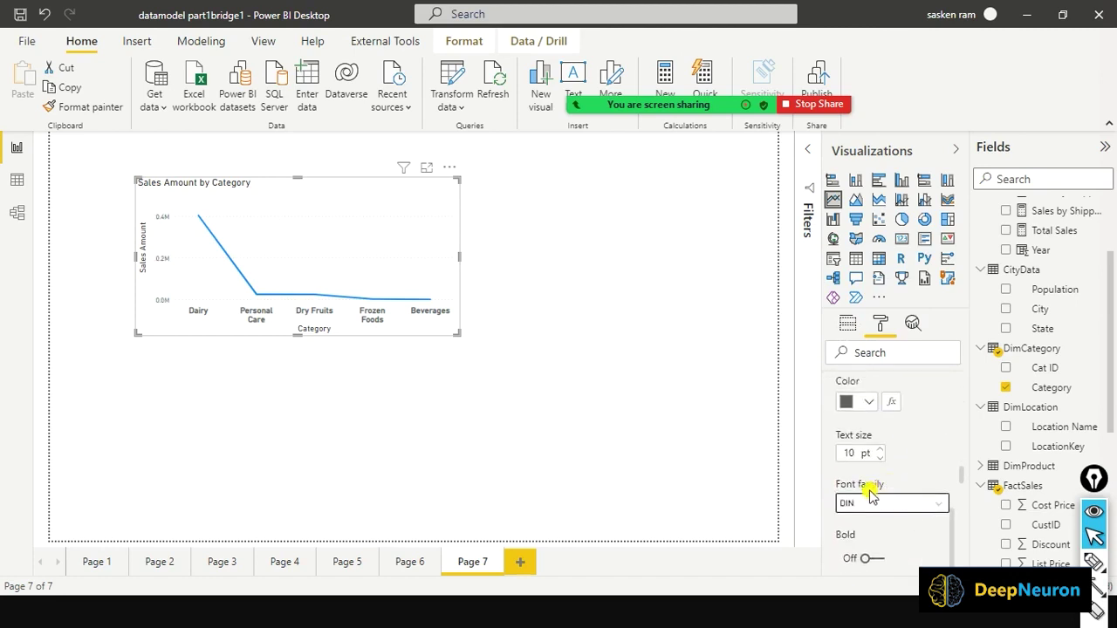
left_click(871, 559)
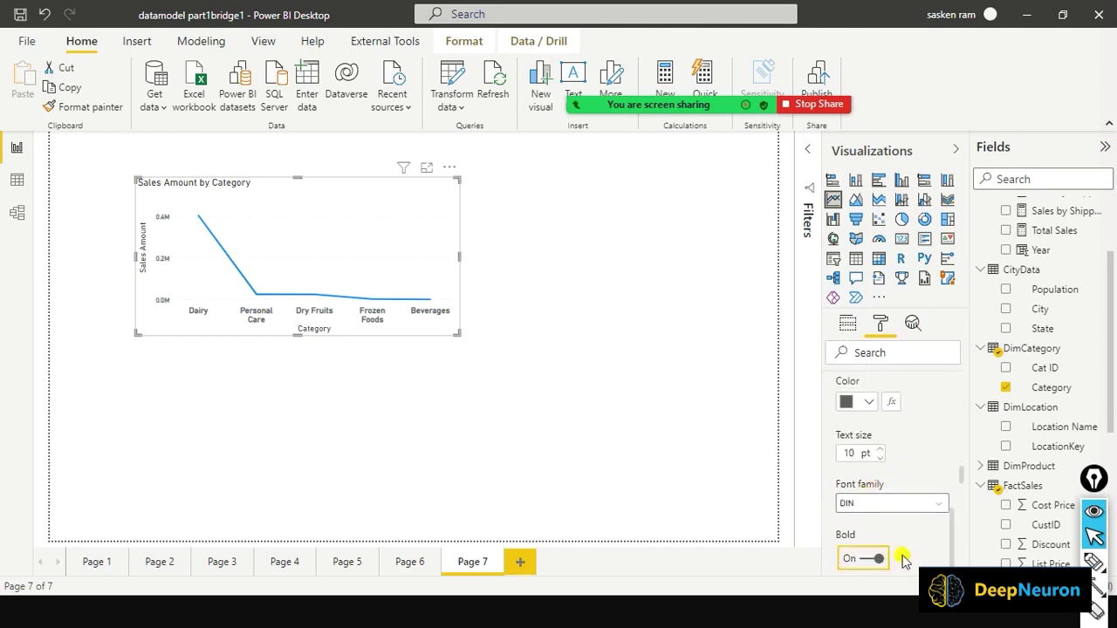
Set the y-axis title to "Sales by Category", keeping its text size at 12 pt
scroll(905, 555, "down", 6)
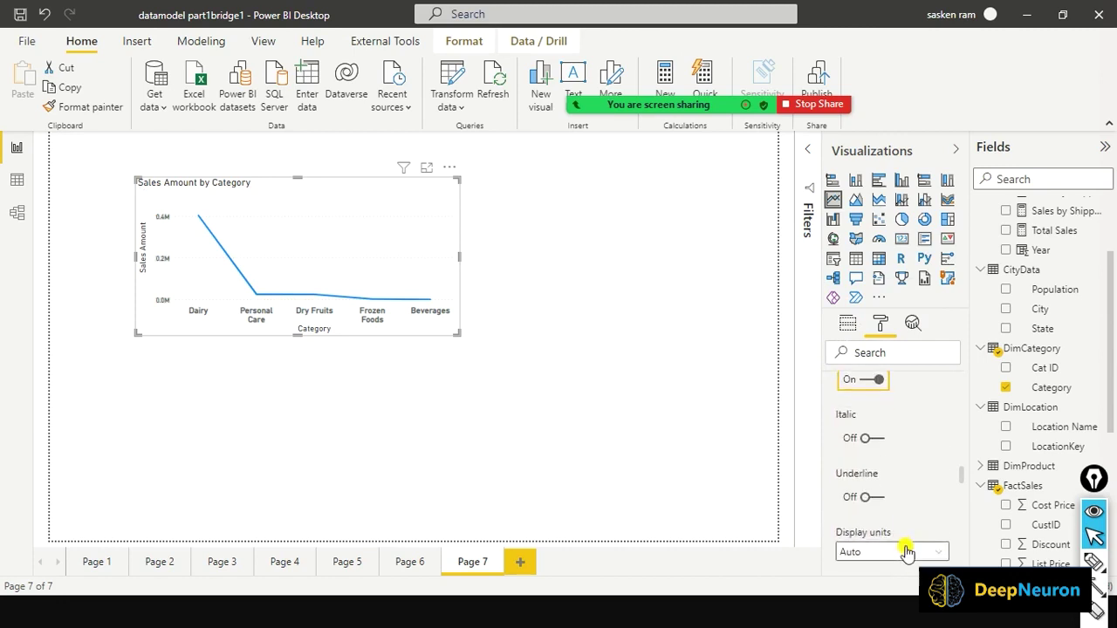
scroll(905, 550, "up", 2)
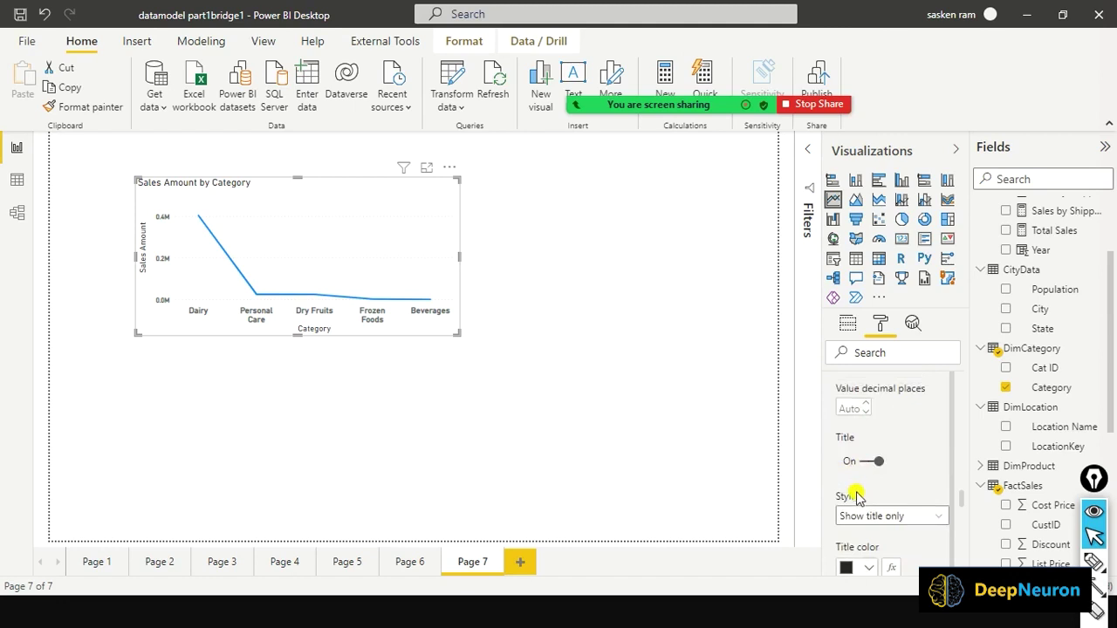
scroll(857, 497, "down", 3)
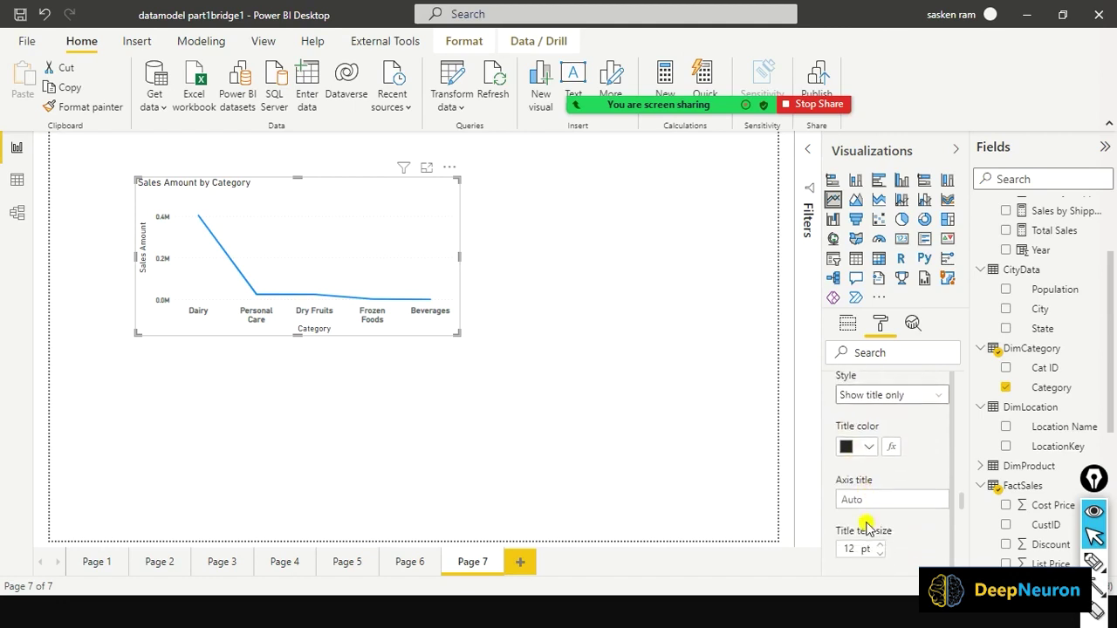
left_click(896, 498)
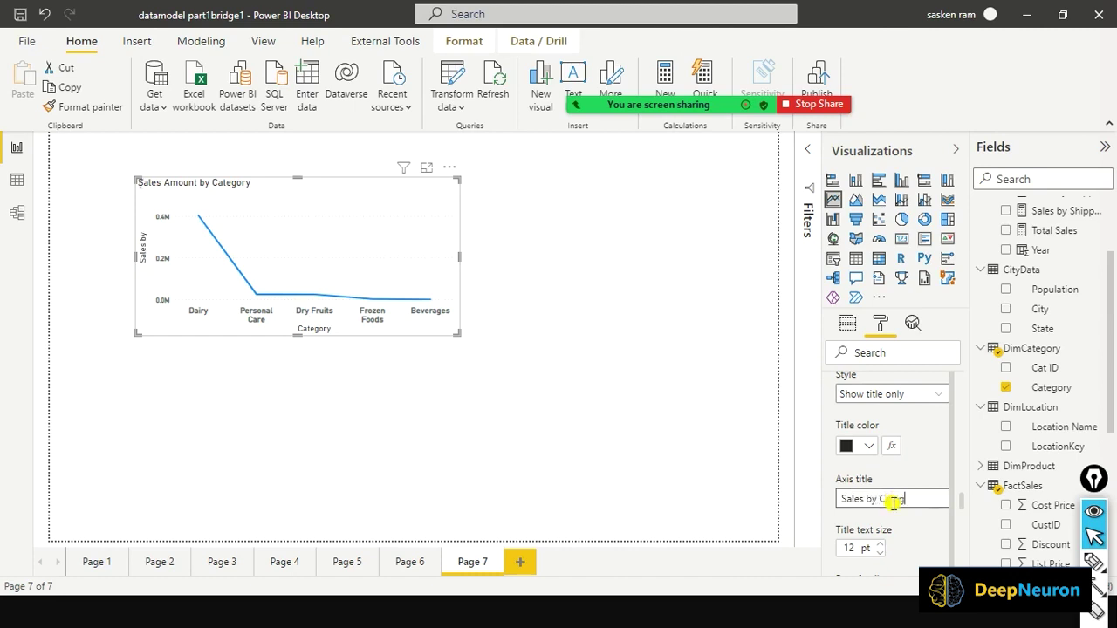
type("ry")
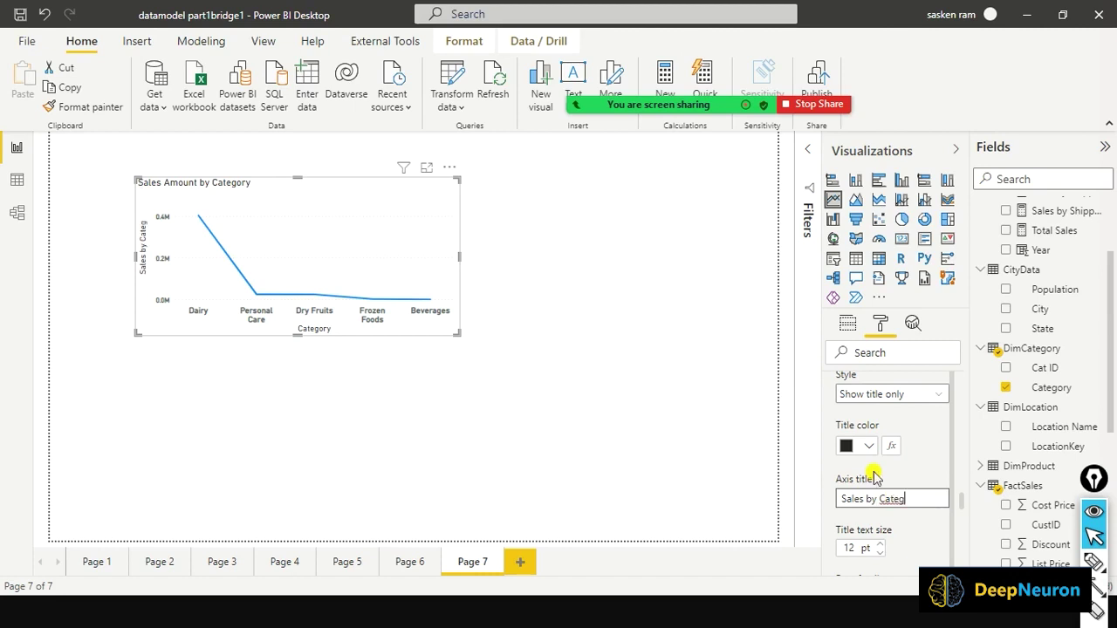
key("BackSpace")
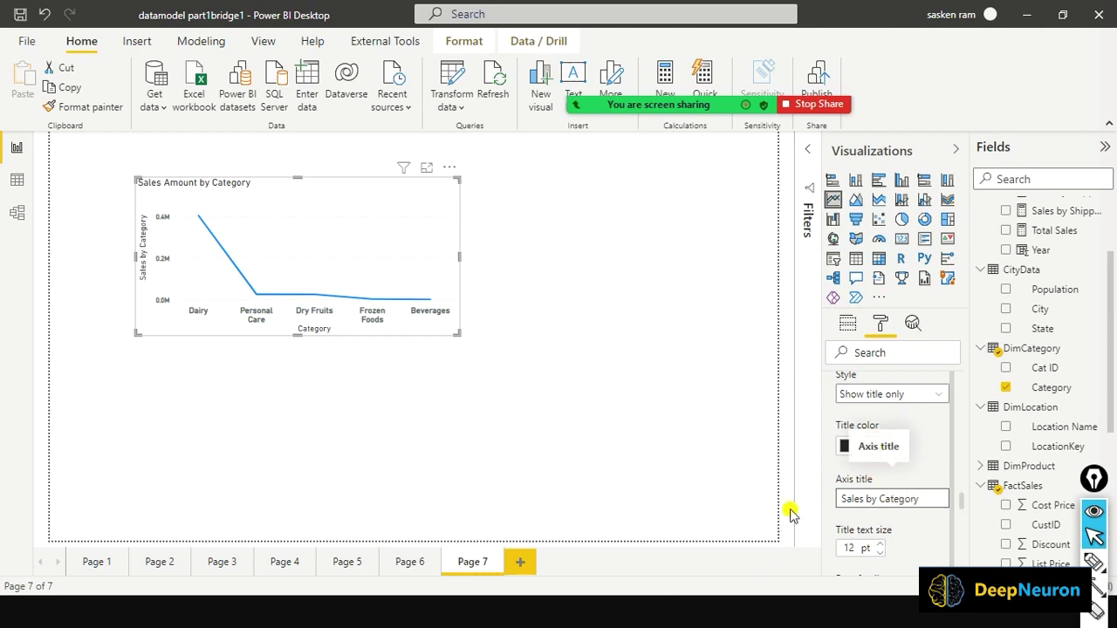
left_click(883, 547)
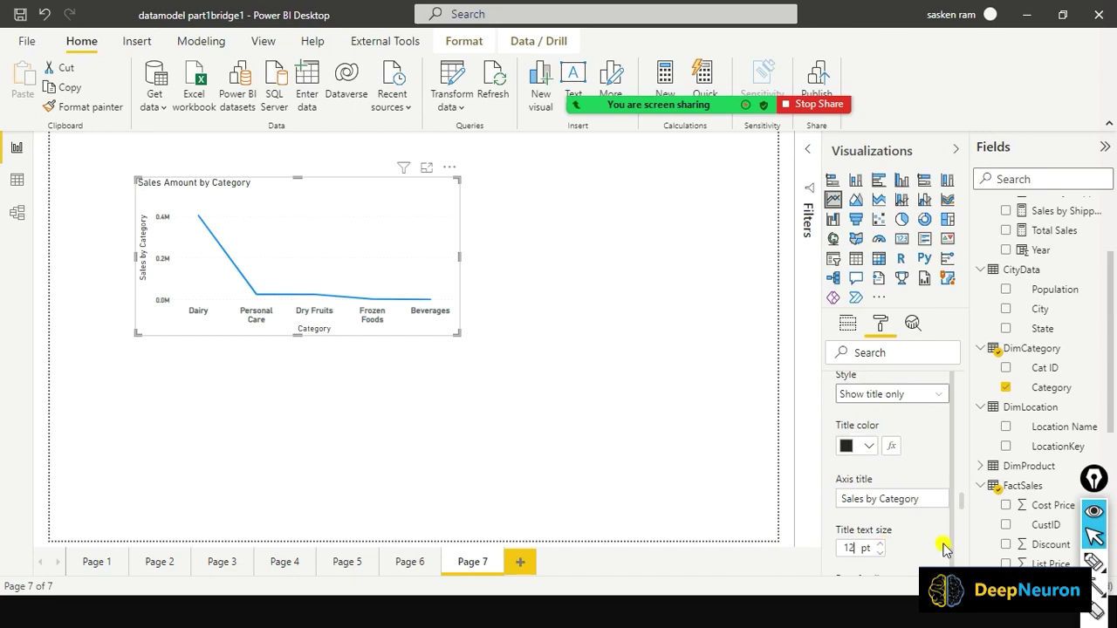
Turn on the line chart's data labels and try out the series labels, leaving the series labels off
scroll(944, 547, "down", 4)
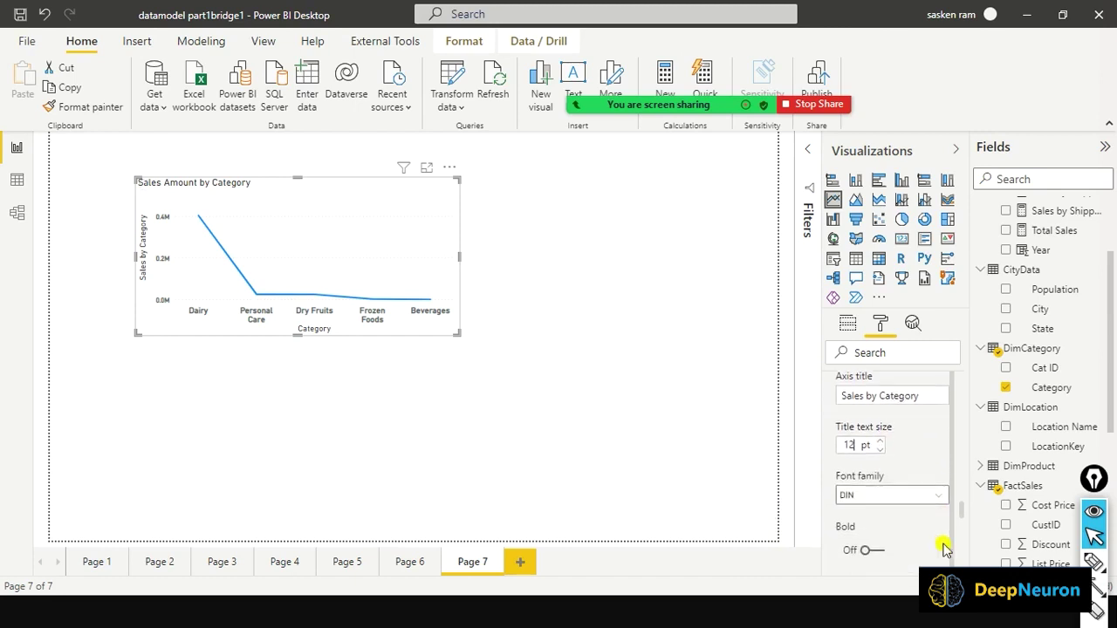
scroll(944, 547, "down", 5)
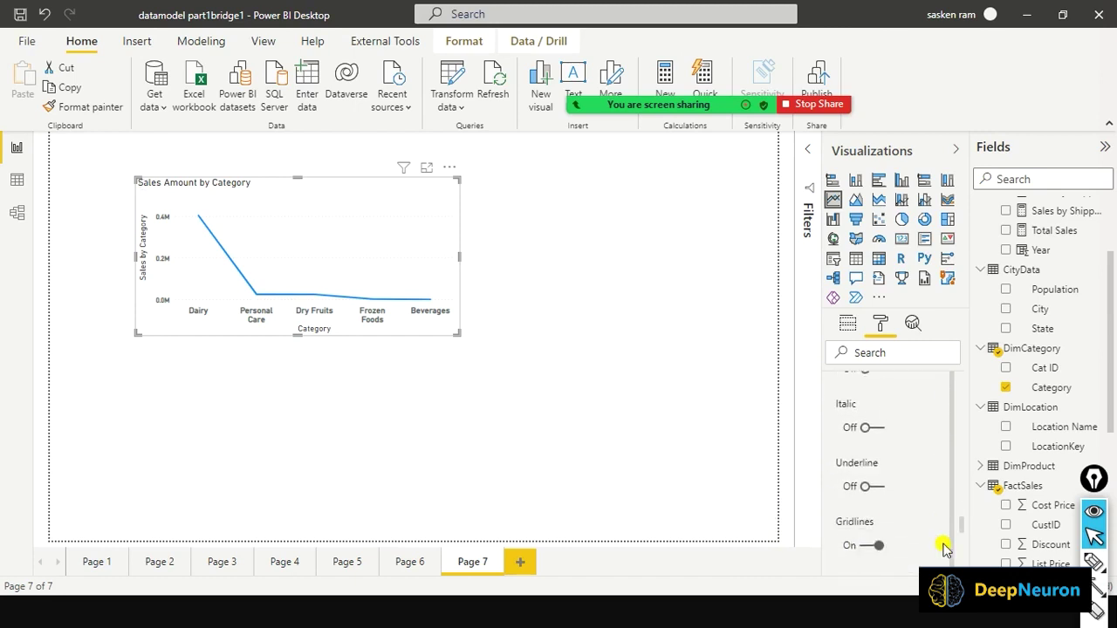
scroll(944, 547, "down", 4)
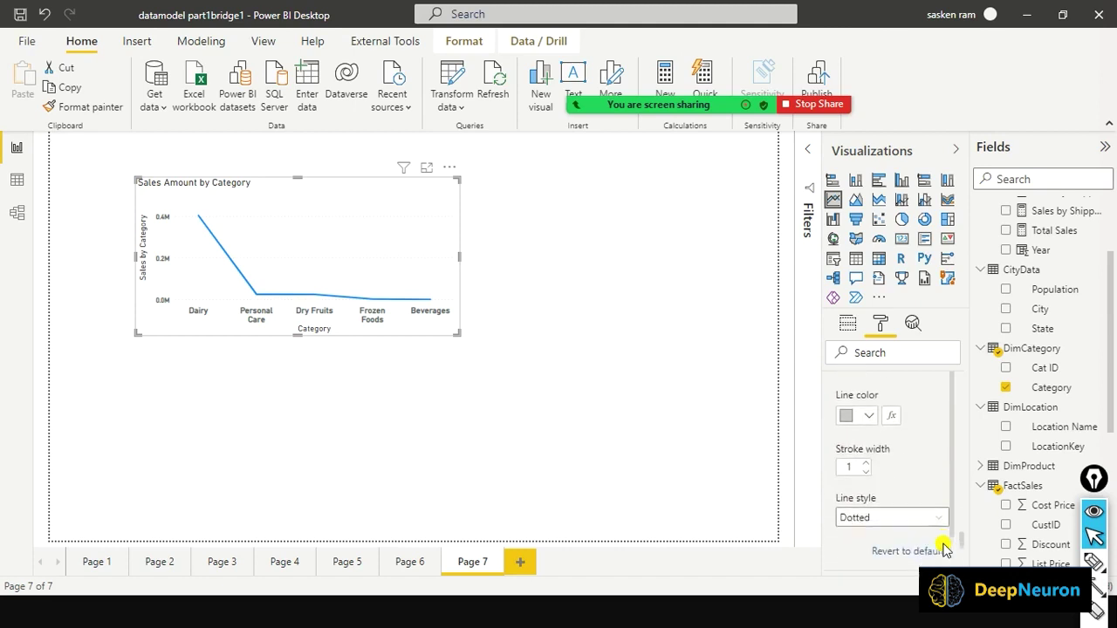
scroll(945, 547, "down", 5)
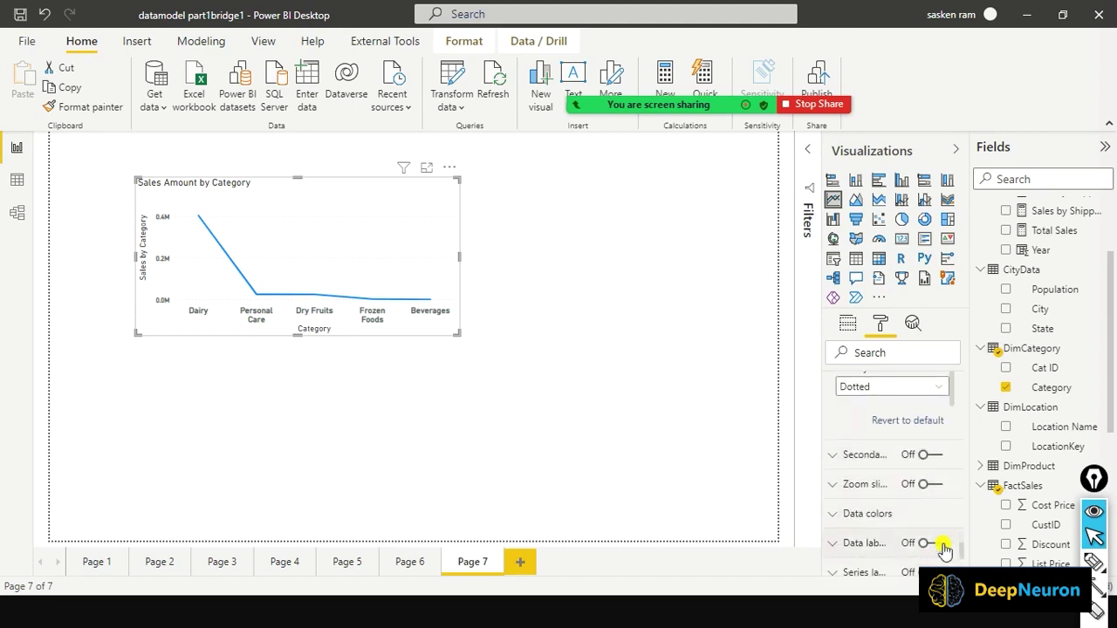
scroll(944, 547, "down", 1)
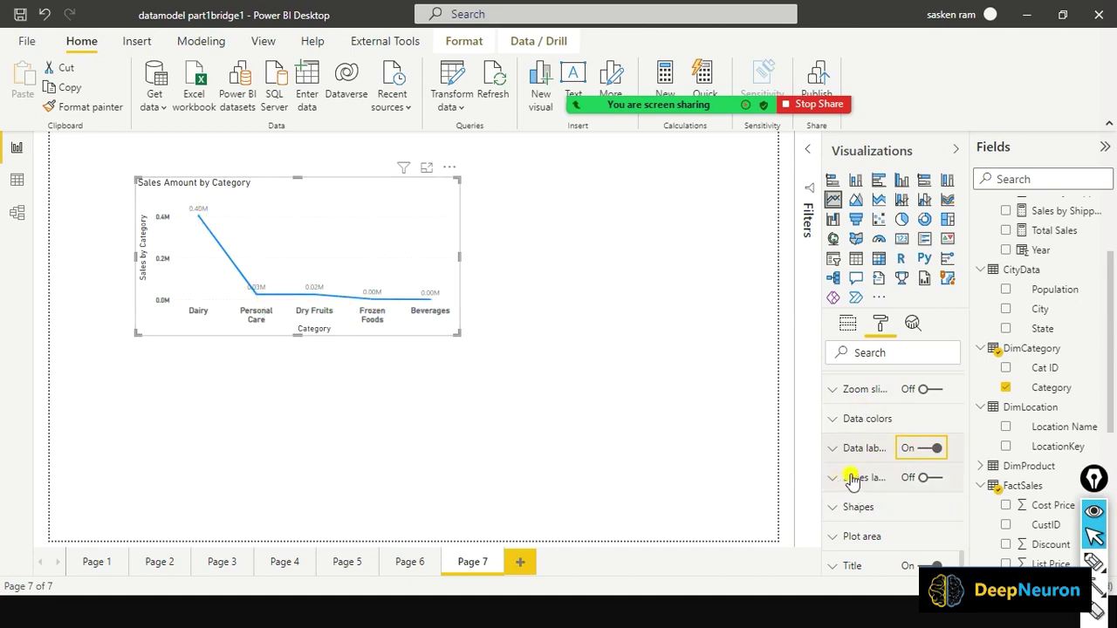
left_click(934, 479)
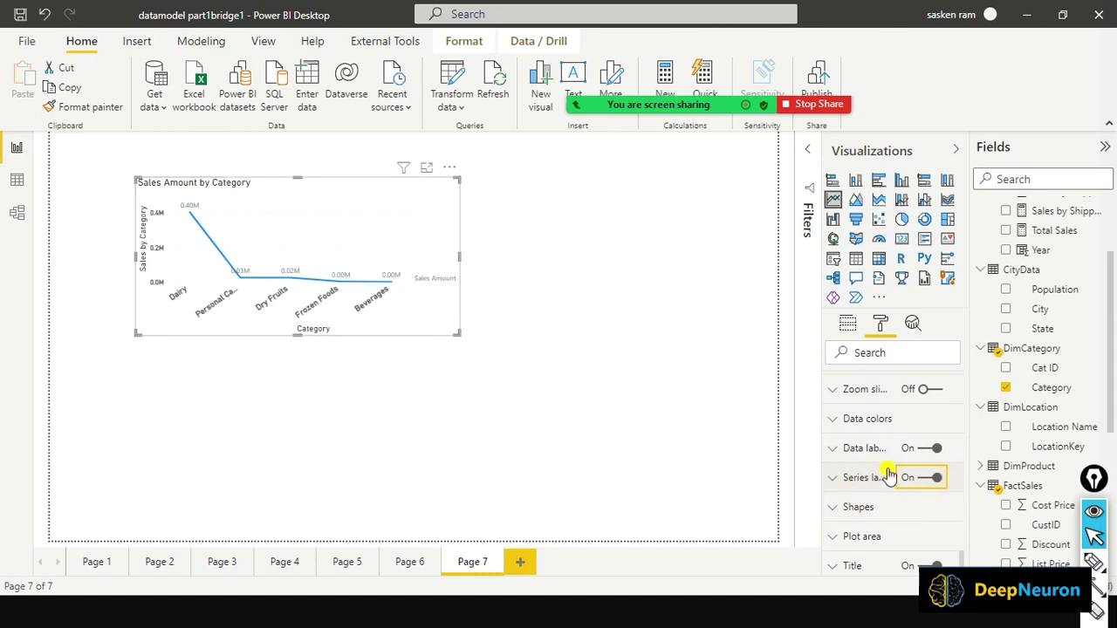
left_click(916, 479)
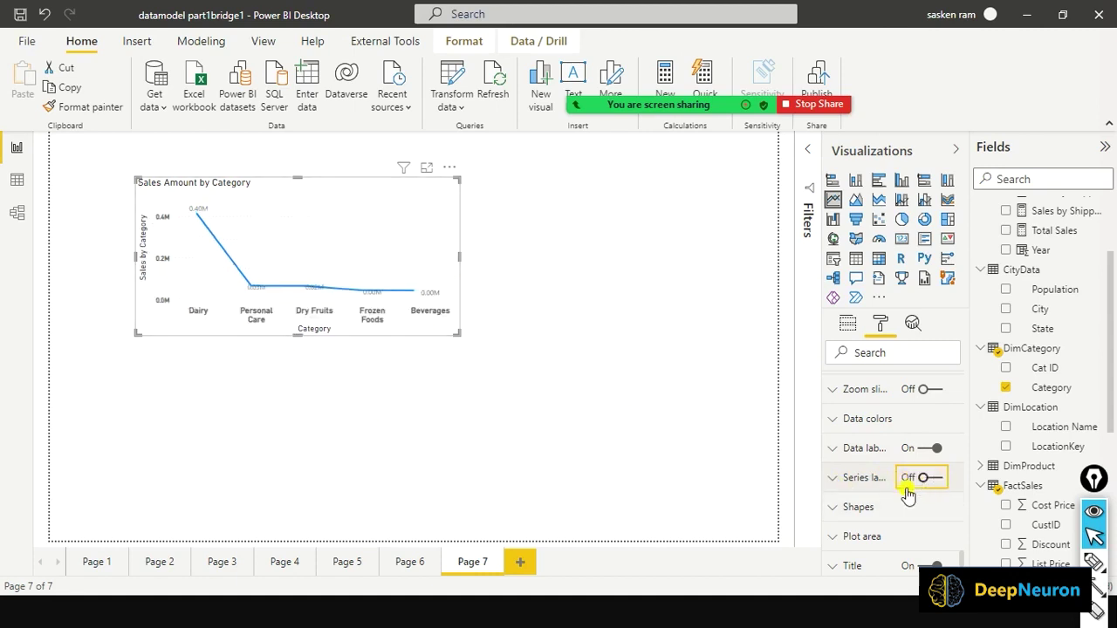
Set the join type of the chart's line to Bevel in the shape formatting settings
left_click(831, 512)
scroll(836, 522, "down", 3)
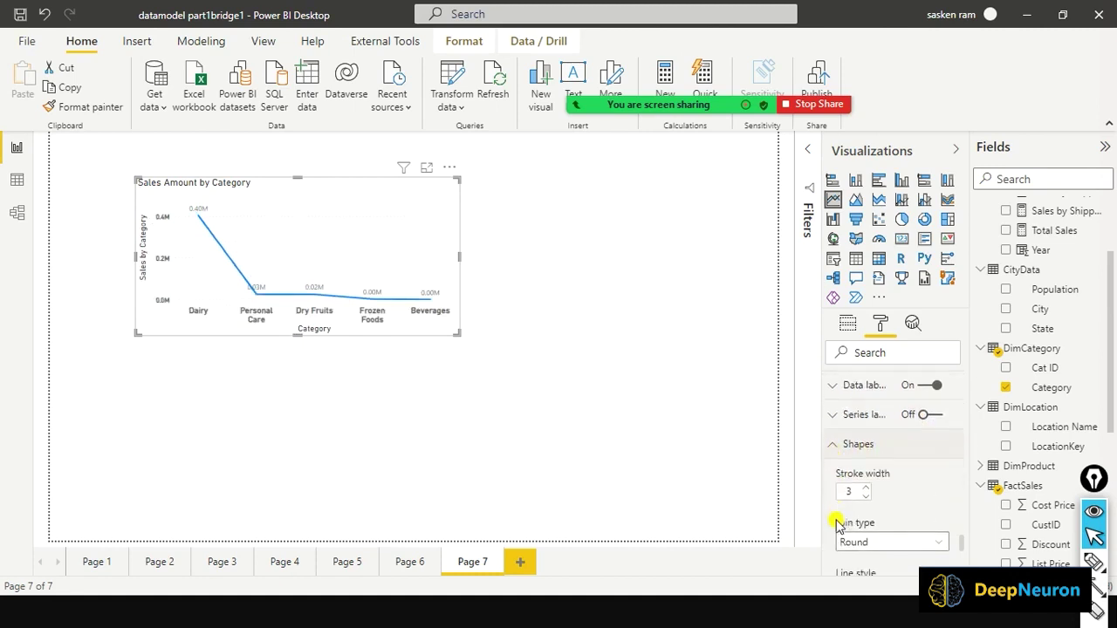
left_click(935, 513)
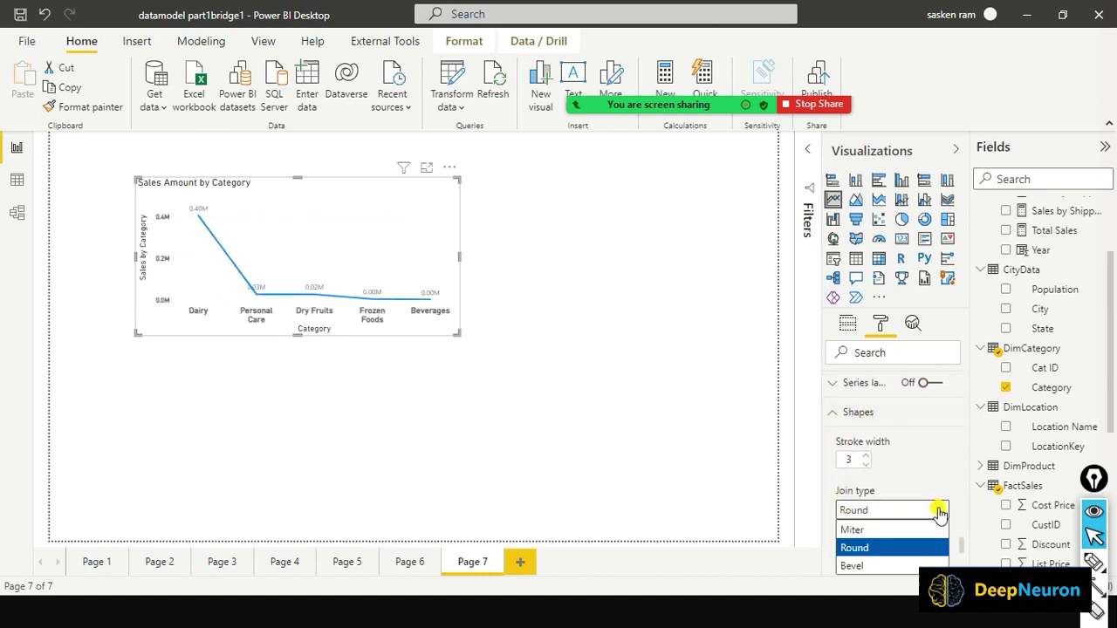
left_click(871, 565)
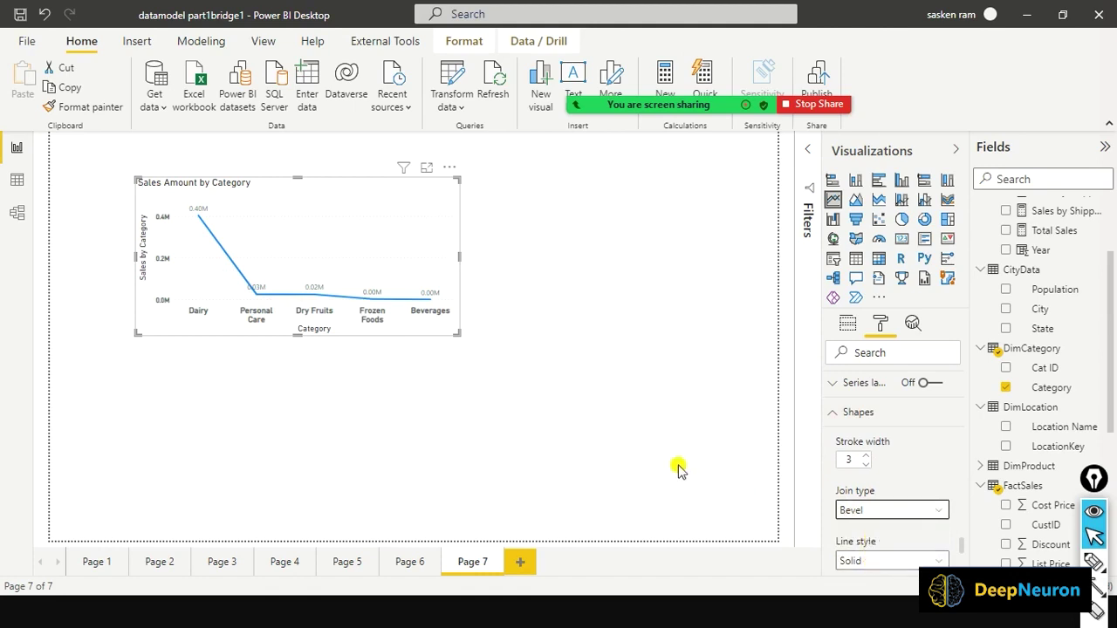
Show markers on the chart's line and set their shape to a square
scroll(892, 503, "down", 1)
scroll(892, 503, "down", 2)
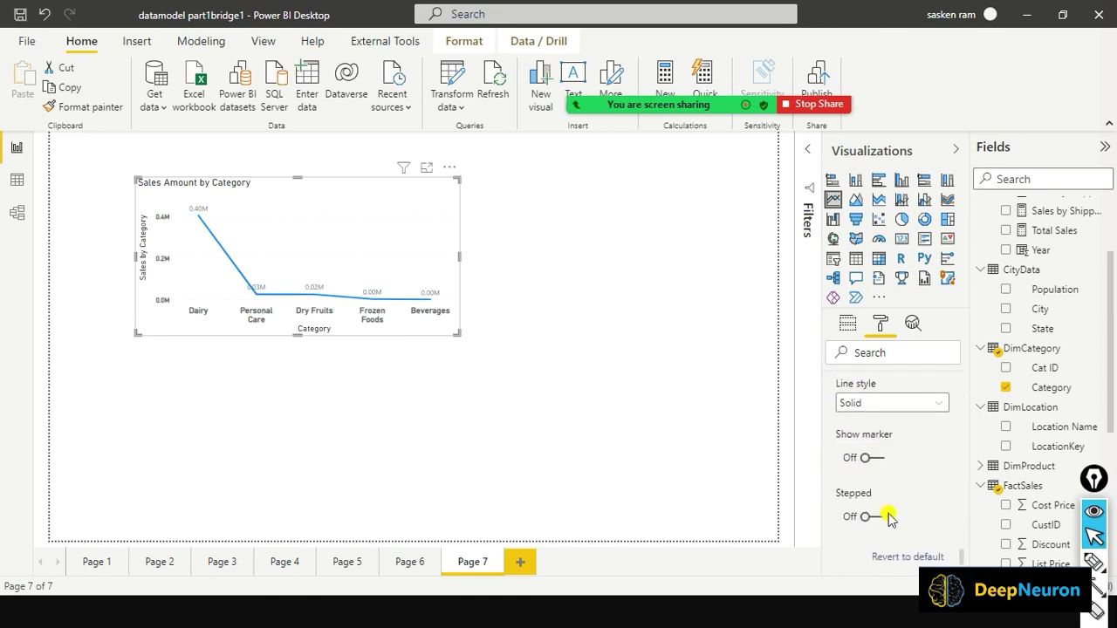
left_click(879, 461)
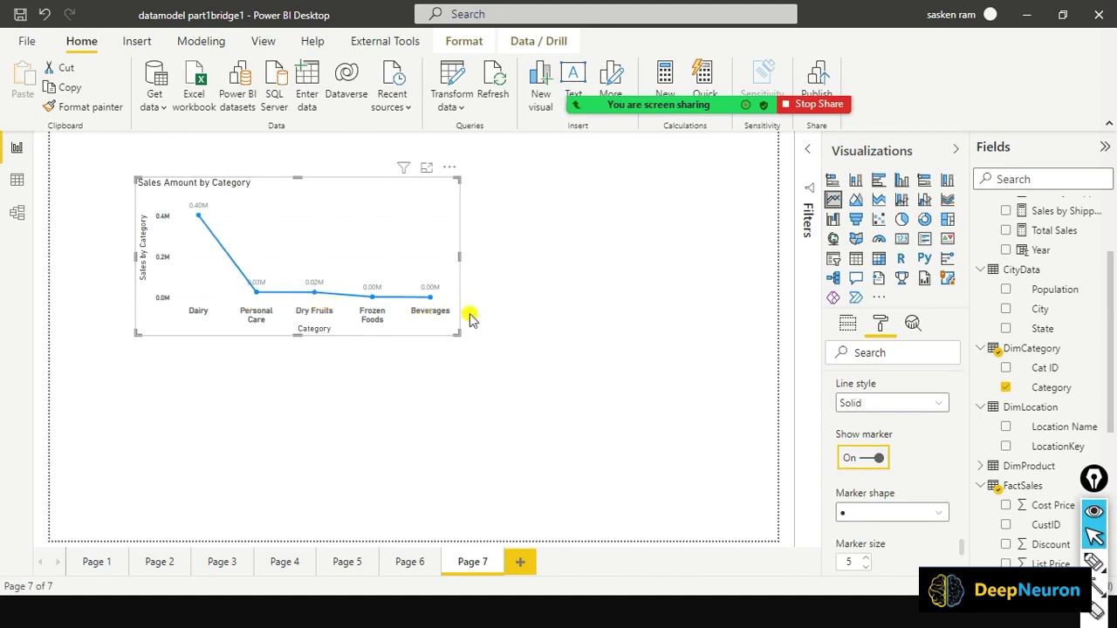
scroll(877, 502, "down", 2)
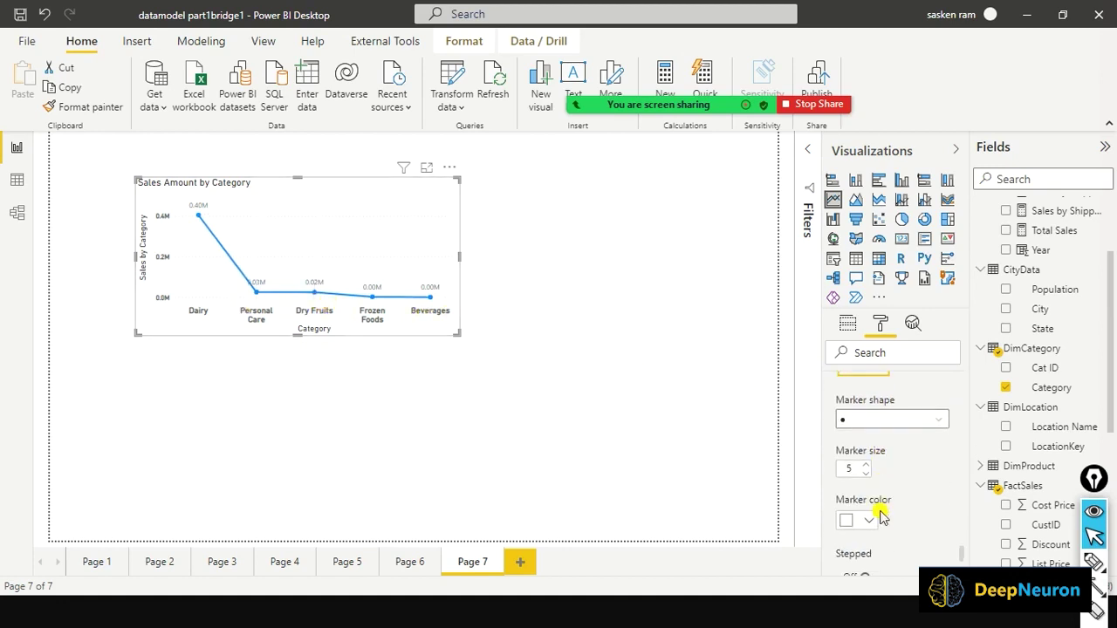
left_click(932, 420)
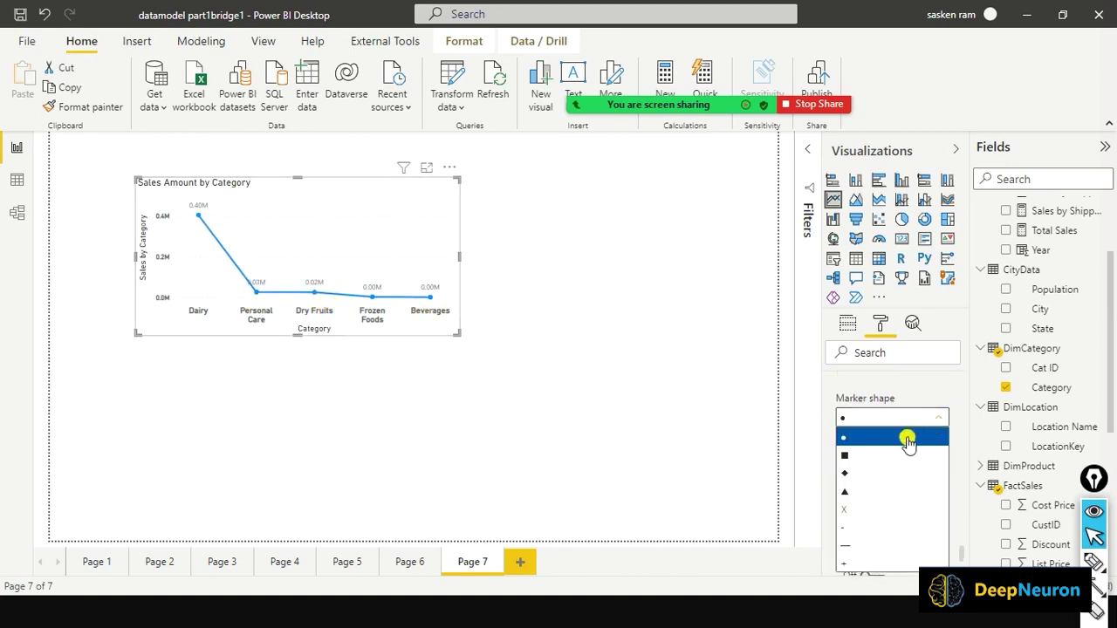
left_click(882, 455)
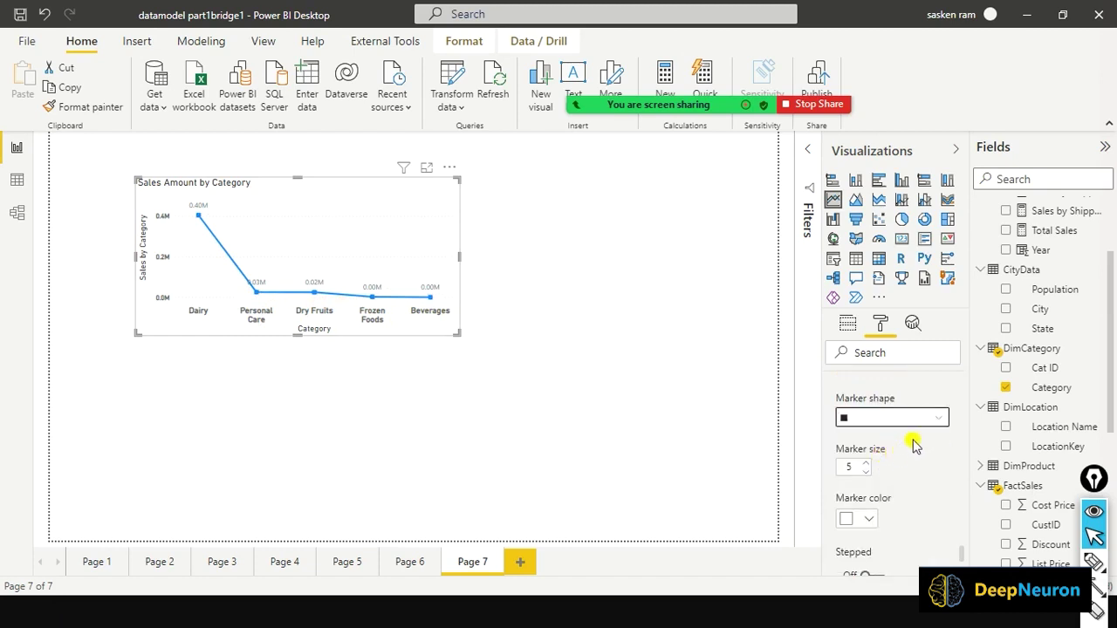
Look over the line chart's stepped option and its plot area, title, background and border format settings
scroll(883, 480, "down", 3)
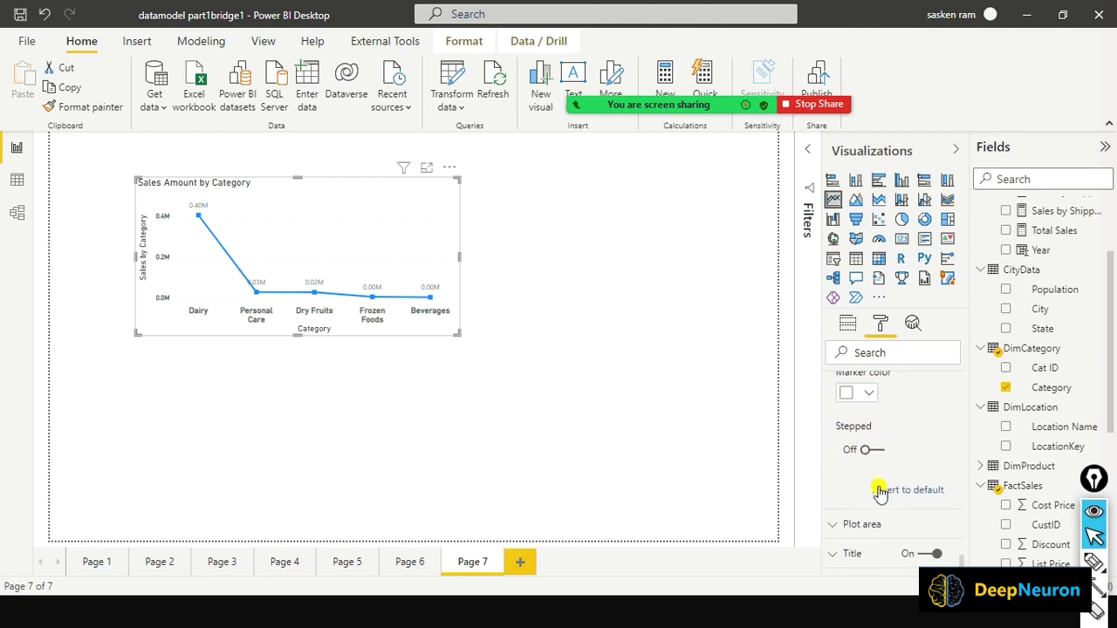
scroll(873, 454, "down", 1)
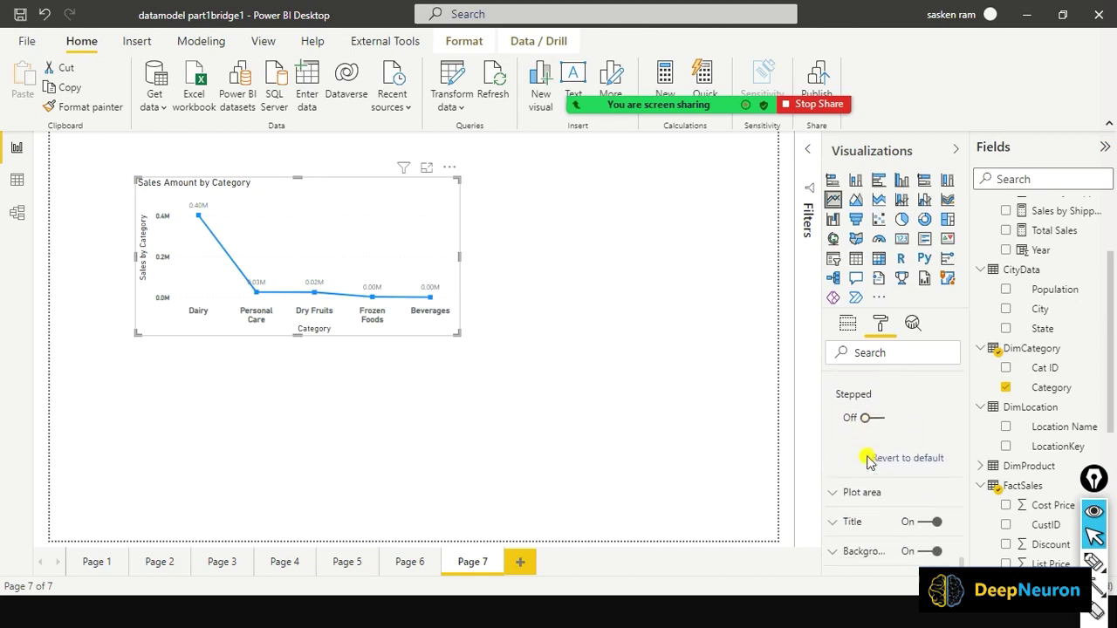
scroll(860, 486, "down", 3)
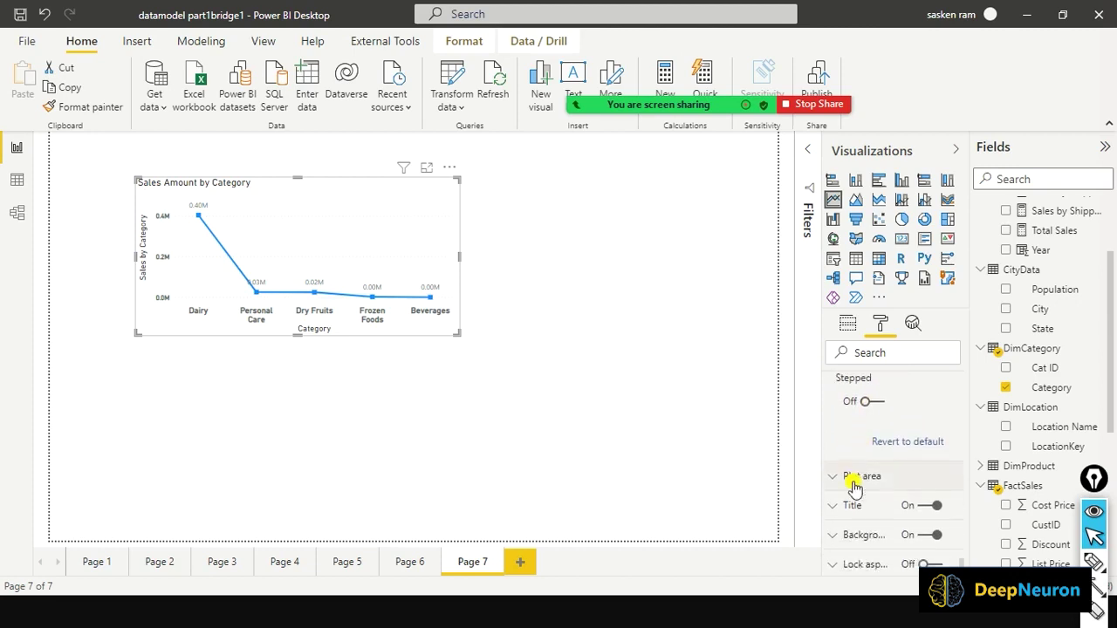
scroll(850, 486, "up", 3)
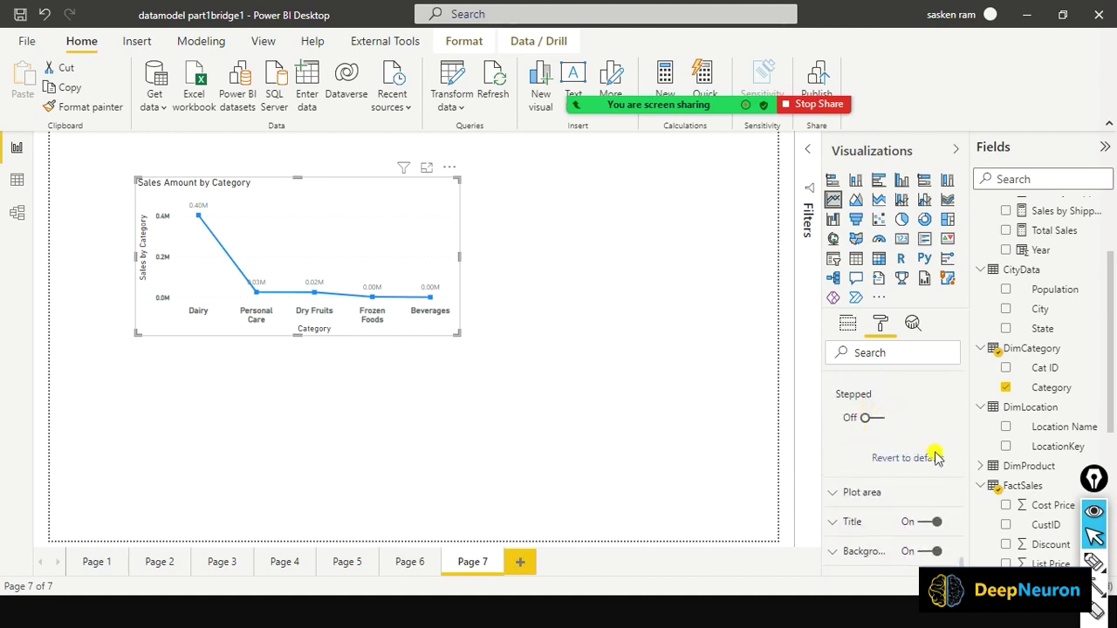
scroll(929, 471, "down", 2)
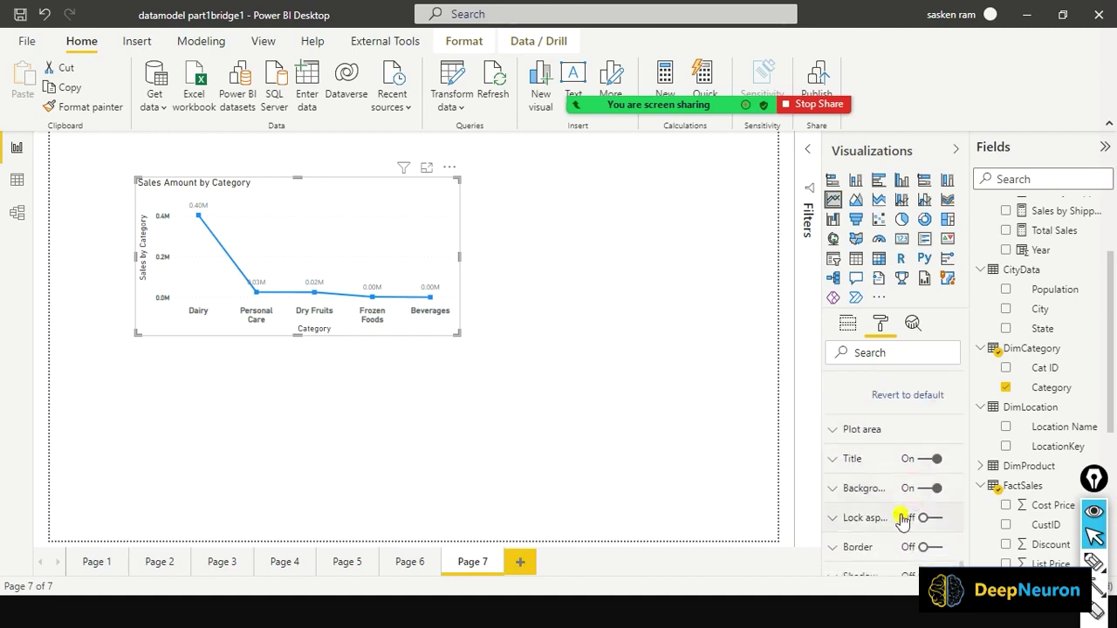
scroll(882, 528, "down", 1)
scroll(873, 524, "up", 4)
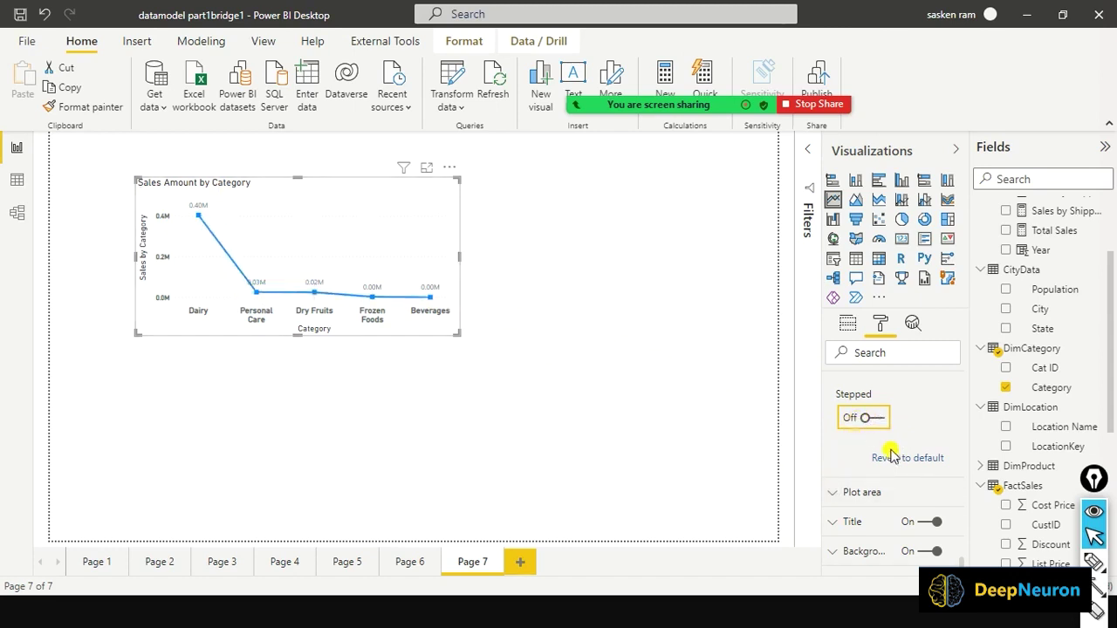
scroll(907, 452, "up", 2)
Set the line chart's background color to black and its background transparency to 45%
scroll(901, 462, "down", 5)
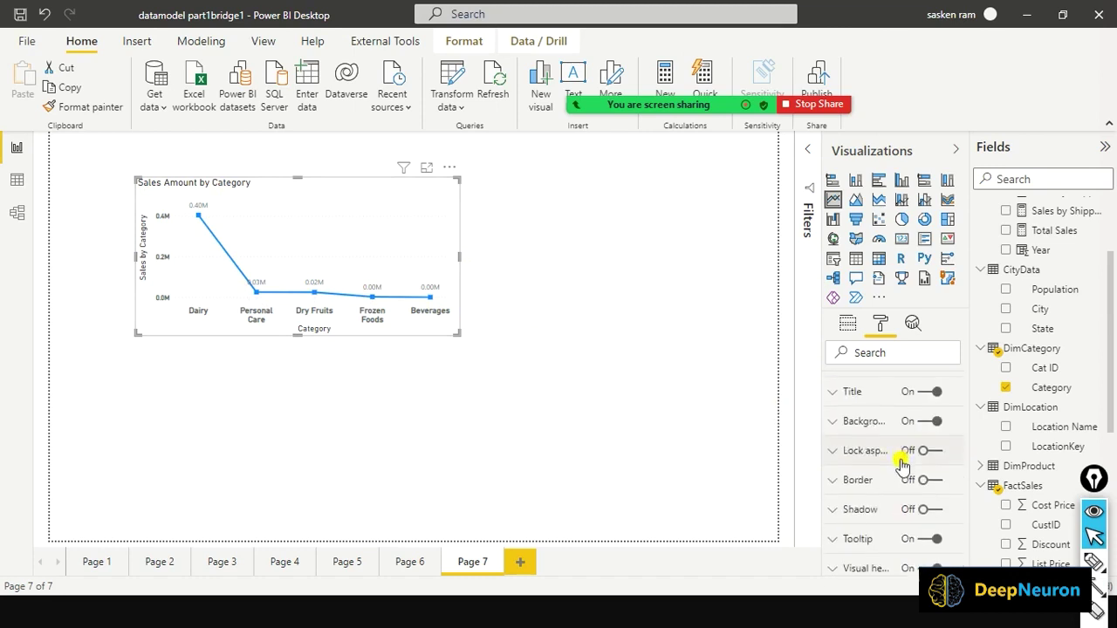
left_click(833, 425)
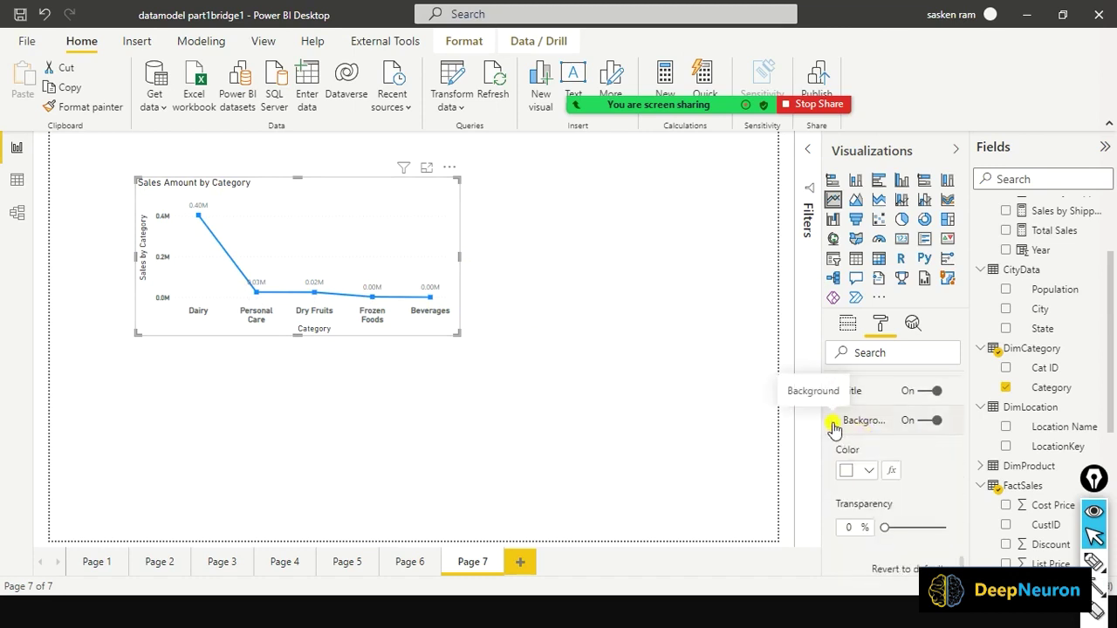
left_click(871, 473)
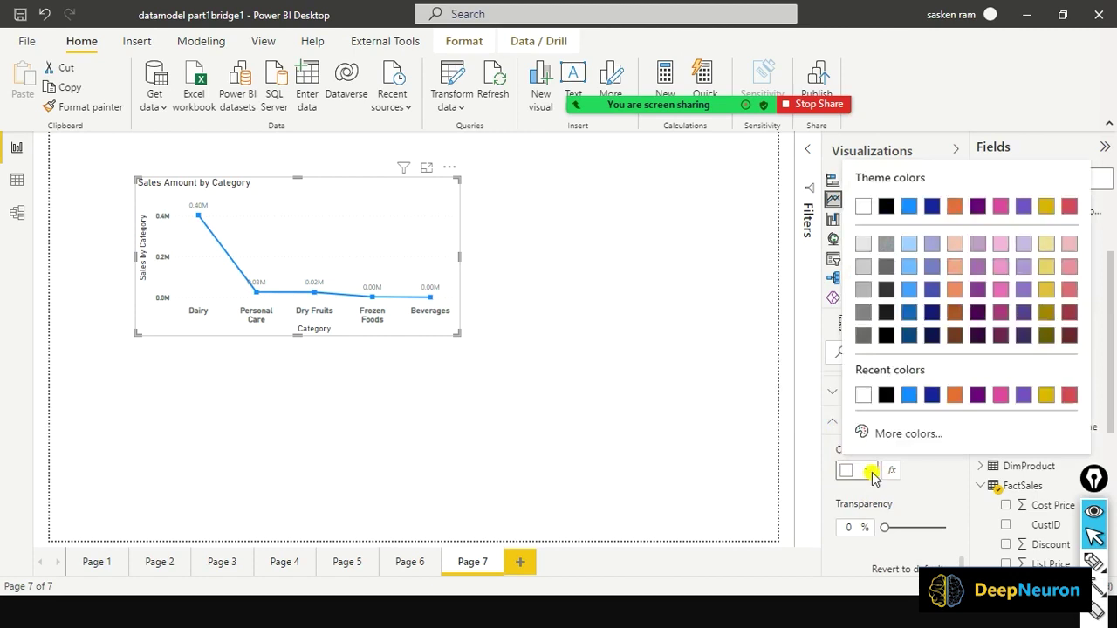
left_click(886, 394)
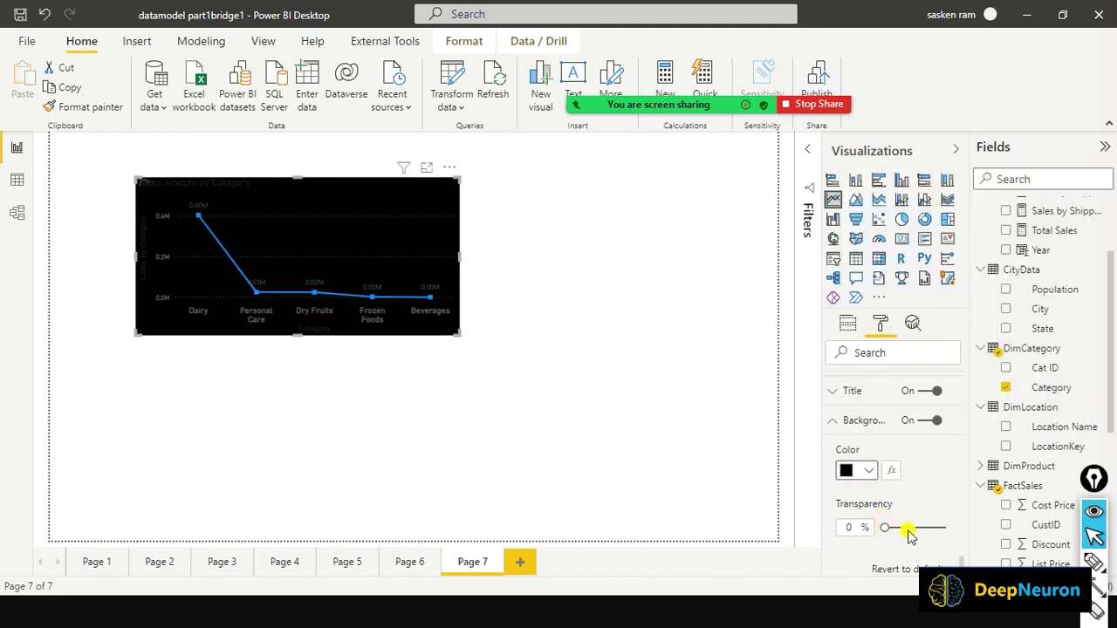
left_click(908, 529)
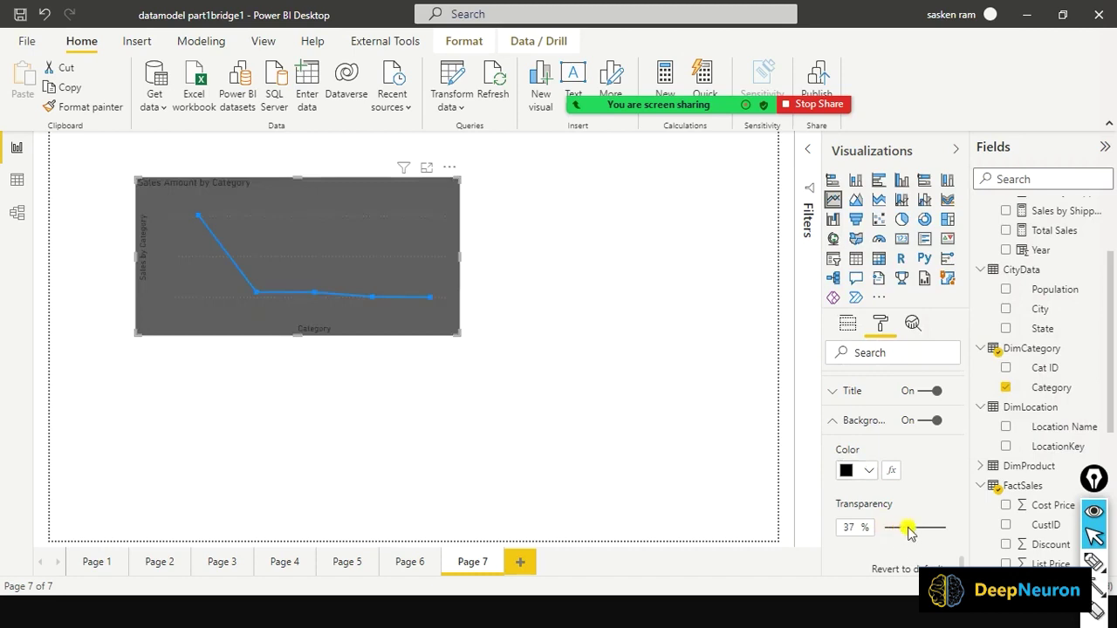
mouse_move(908, 528)
left_mouse_down()
mouse_move(929, 538)
mouse_move(911, 528)
left_mouse_up()
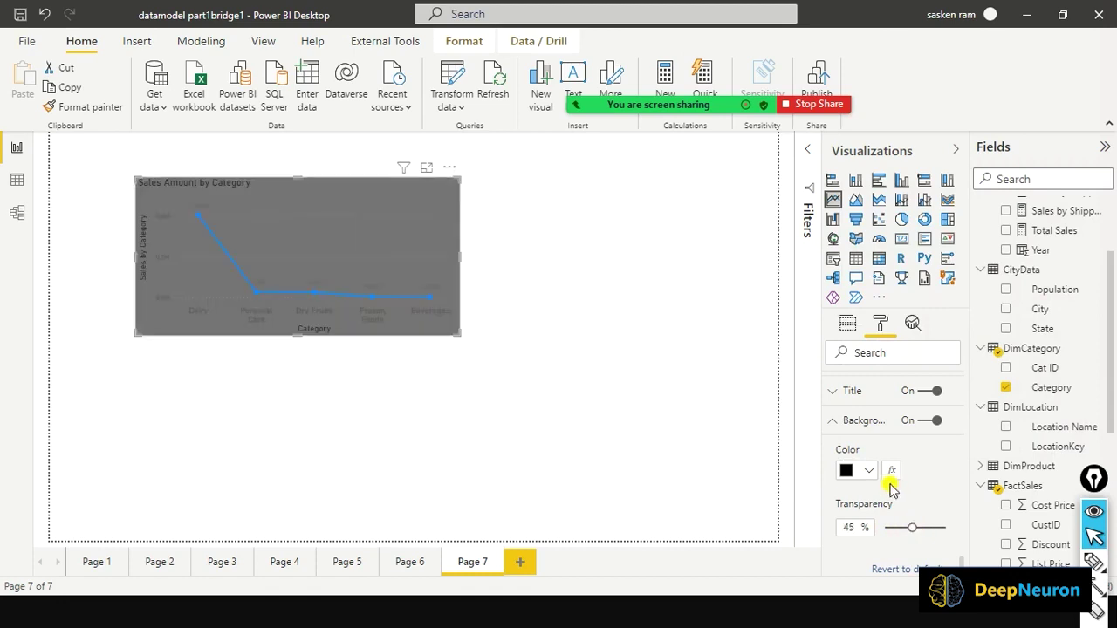
Change the line chart's background color to a medium gray from the theme colors
left_click(869, 468)
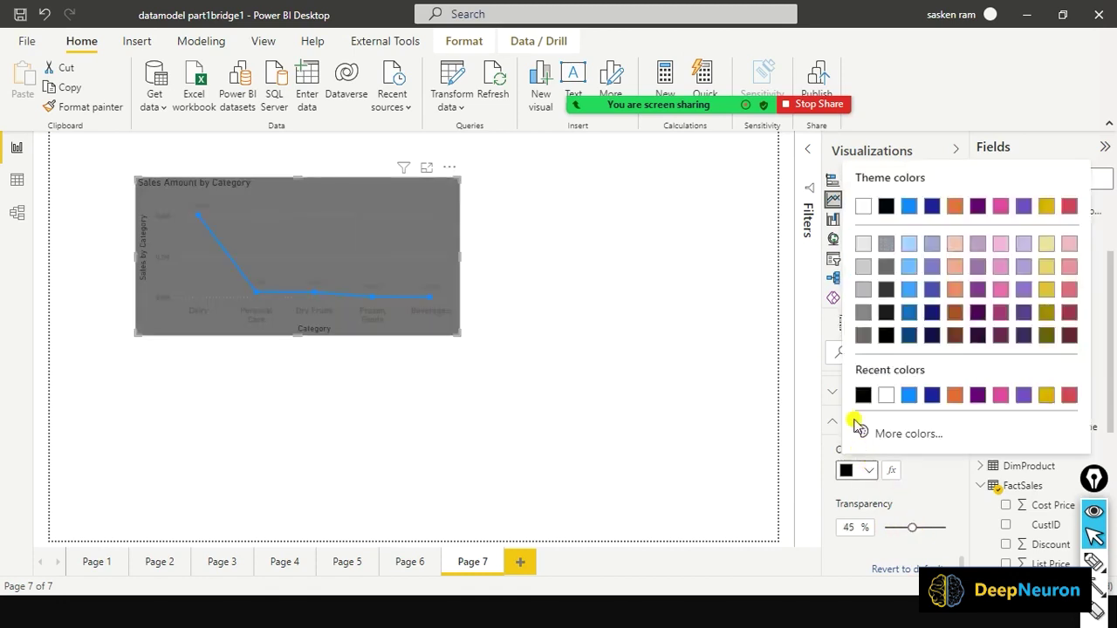
left_click(863, 291)
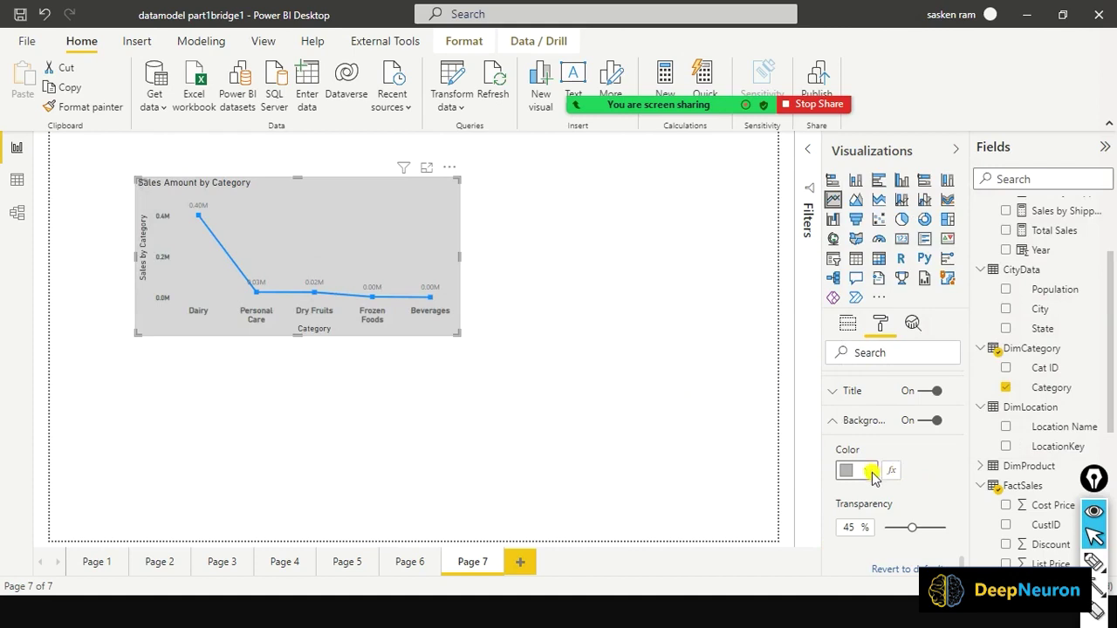
key("ctrl+z")
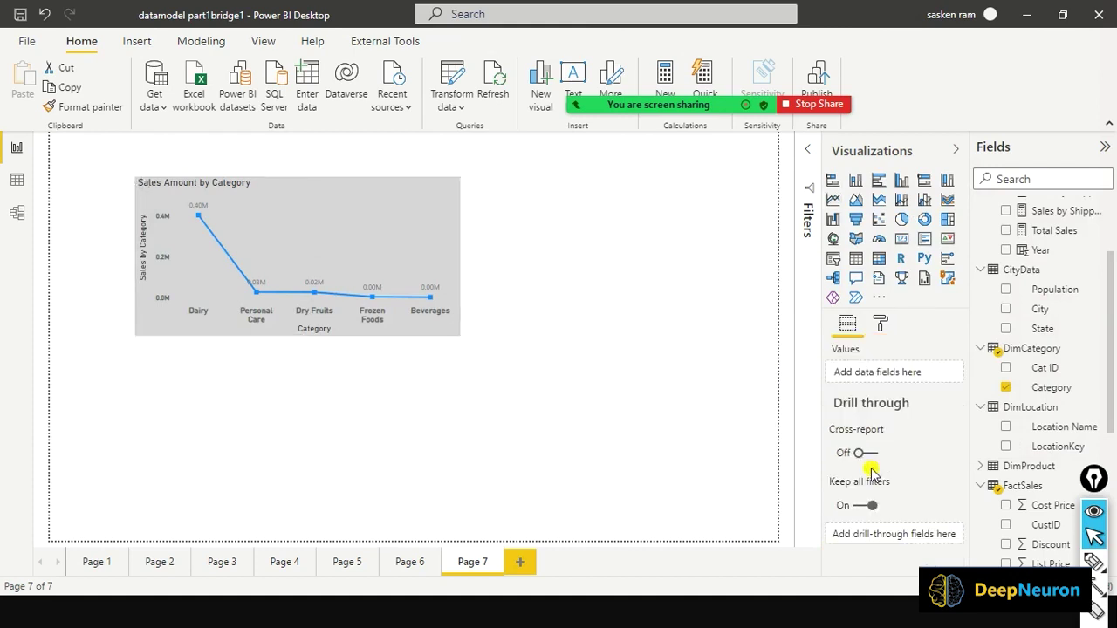
Add an average line for the Sales Amount measure to the line chart and look through its settings
left_click(882, 325)
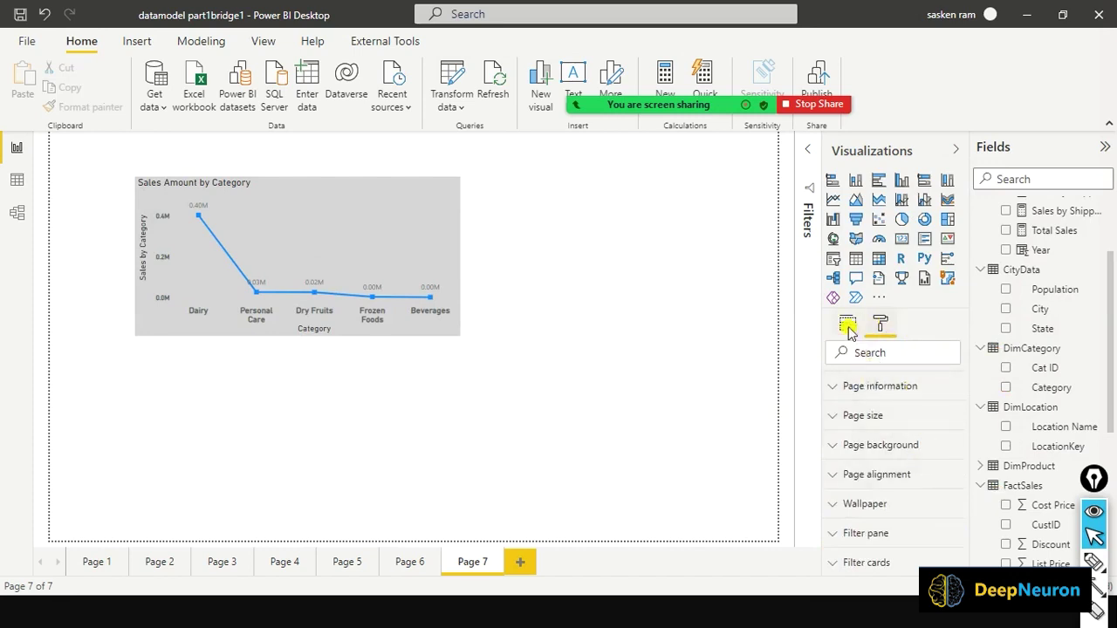
left_click(430, 251)
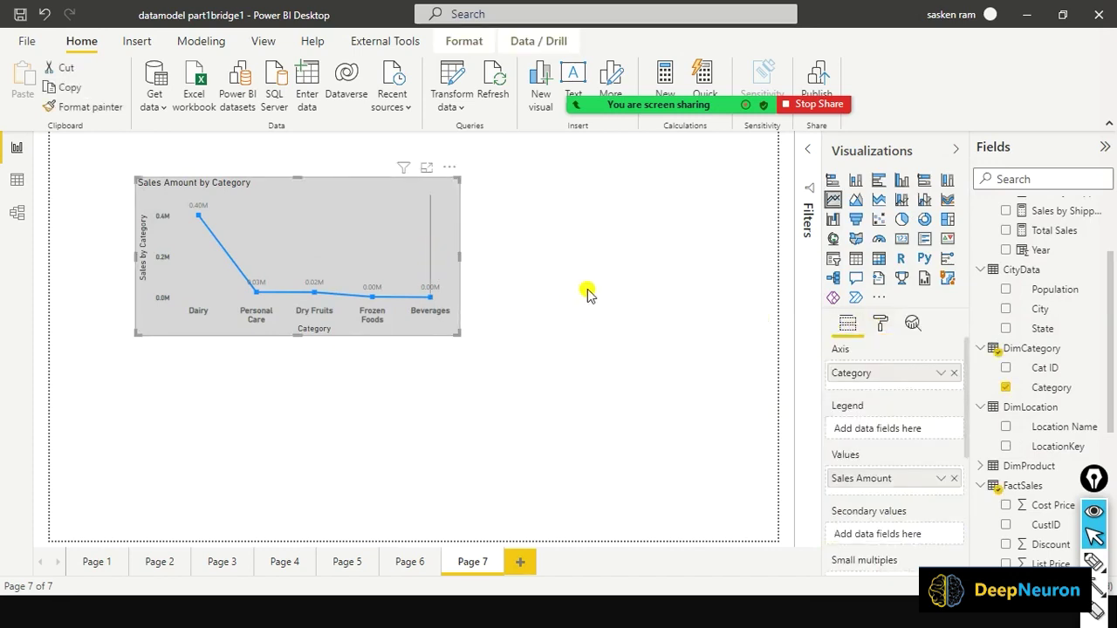
left_click(912, 323)
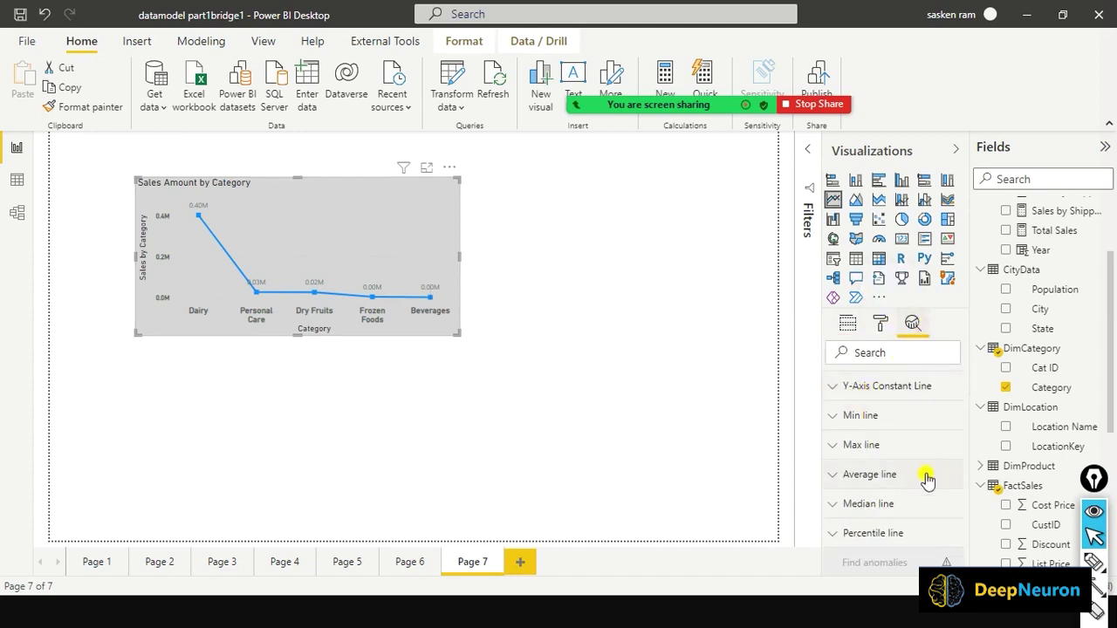
left_click(836, 480)
left_click(868, 514)
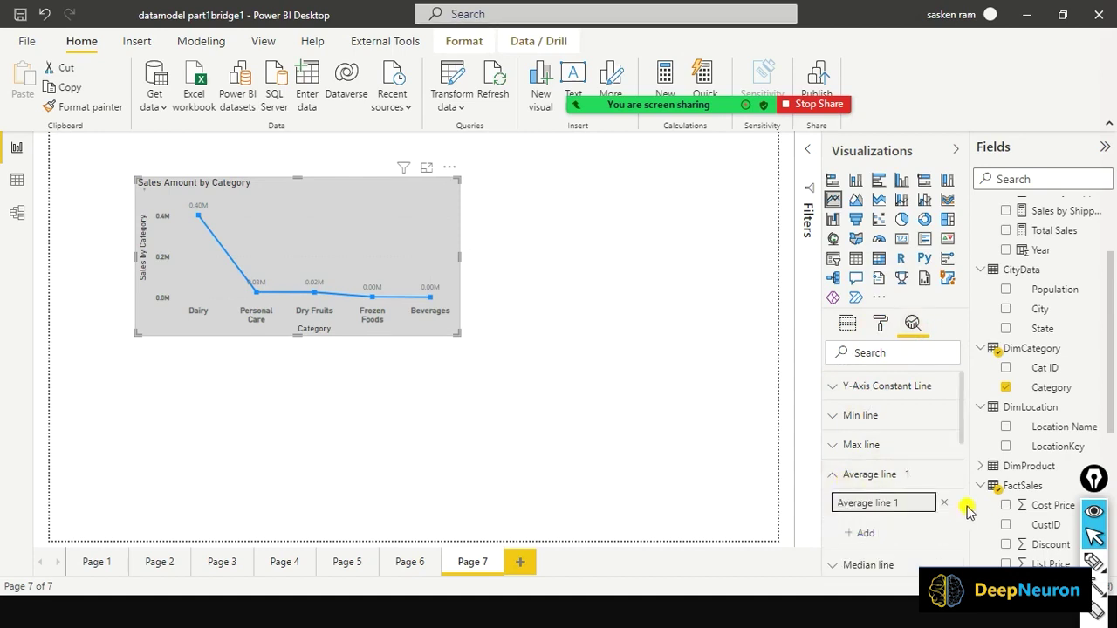
scroll(925, 514, "down", 1)
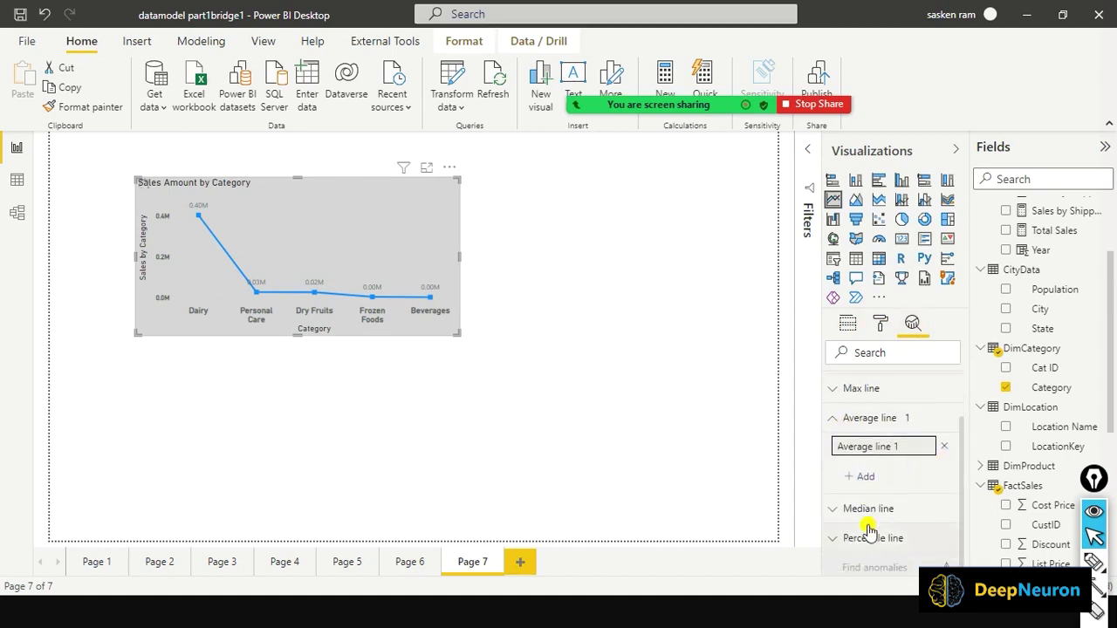
left_click(917, 454)
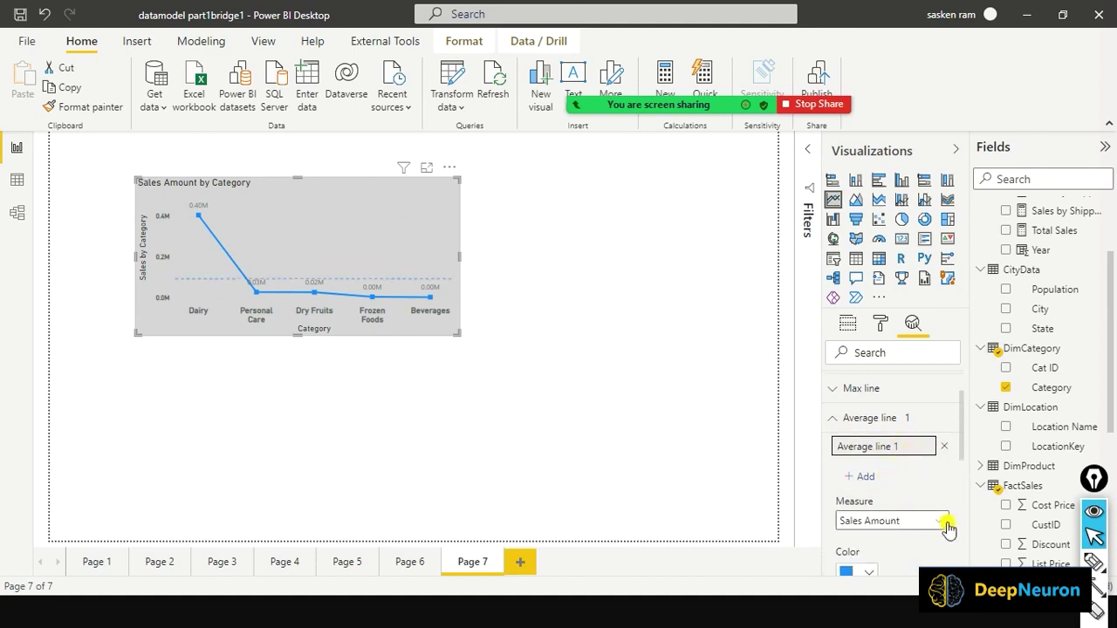
scroll(946, 528, "down", 1)
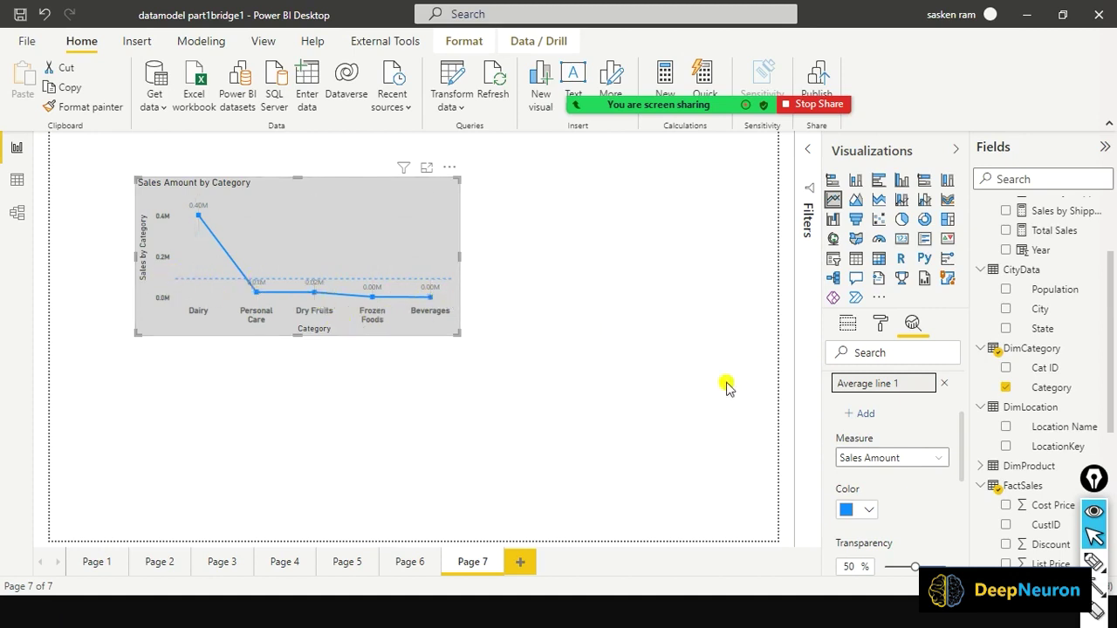
scroll(842, 463, "down", 1)
scroll(845, 473, "down", 7)
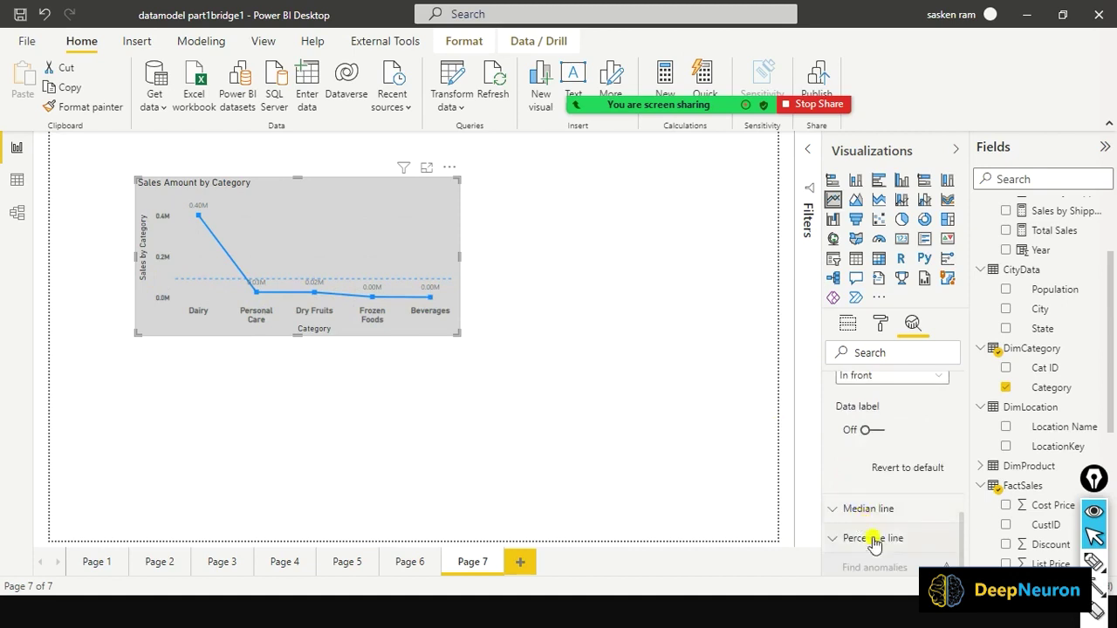
Add the Location Name field from DimLocation as the line chart's legend
left_click(880, 325)
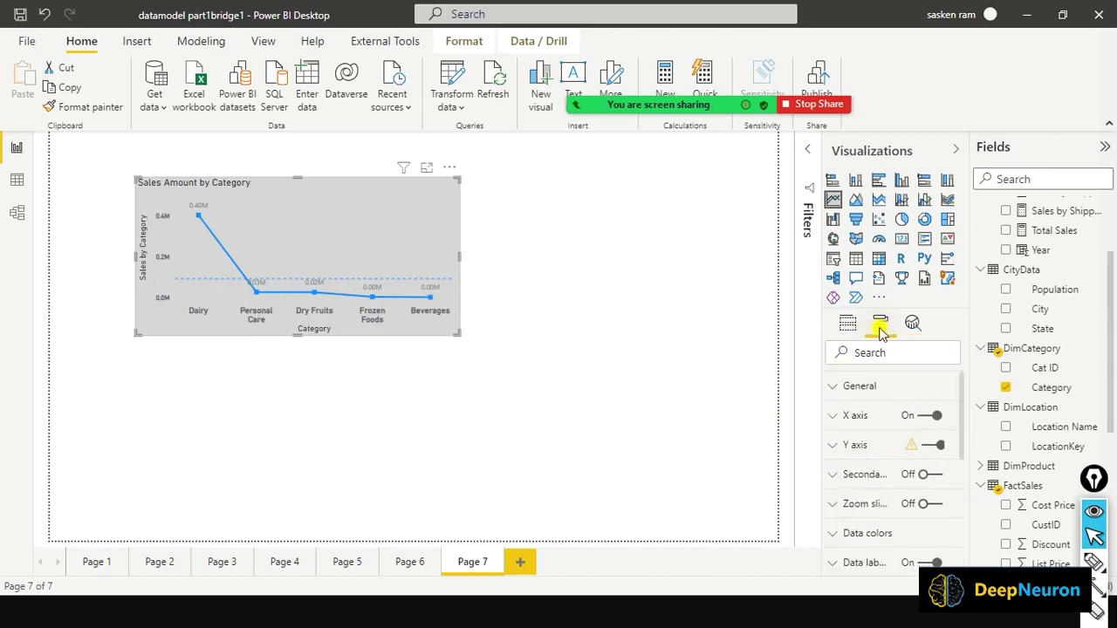
scroll(885, 465, "down", 5)
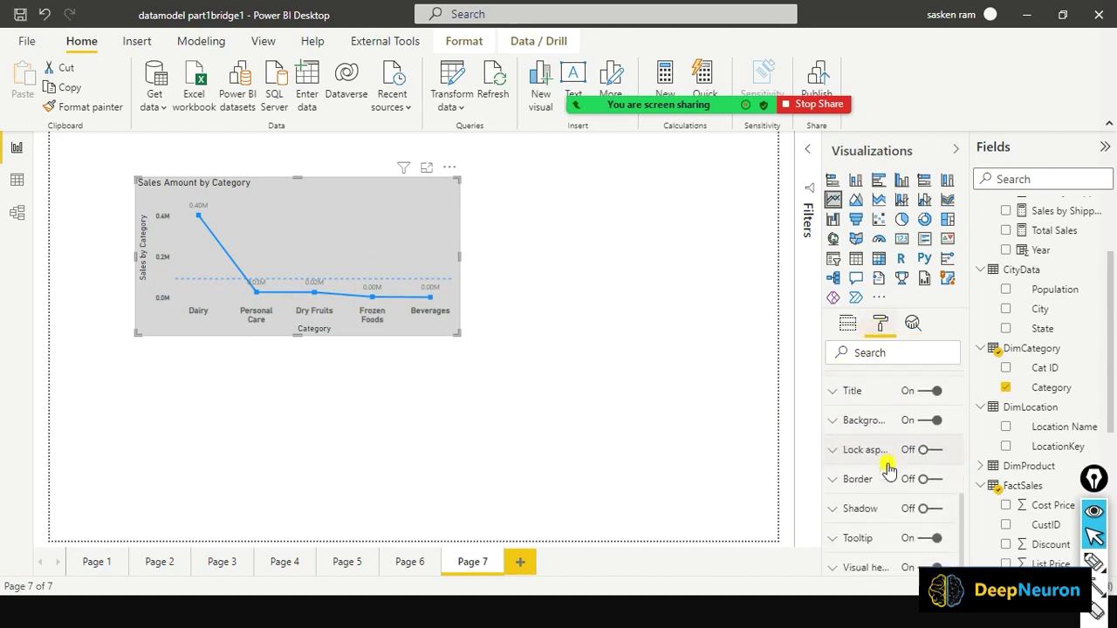
scroll(886, 462, "up", 5)
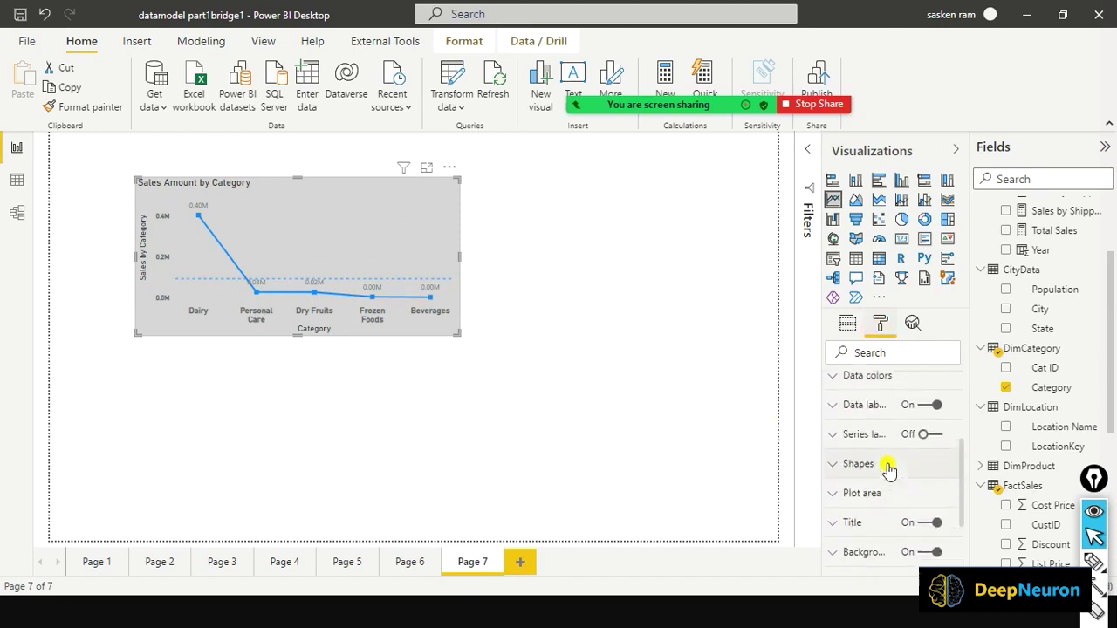
left_click(845, 325)
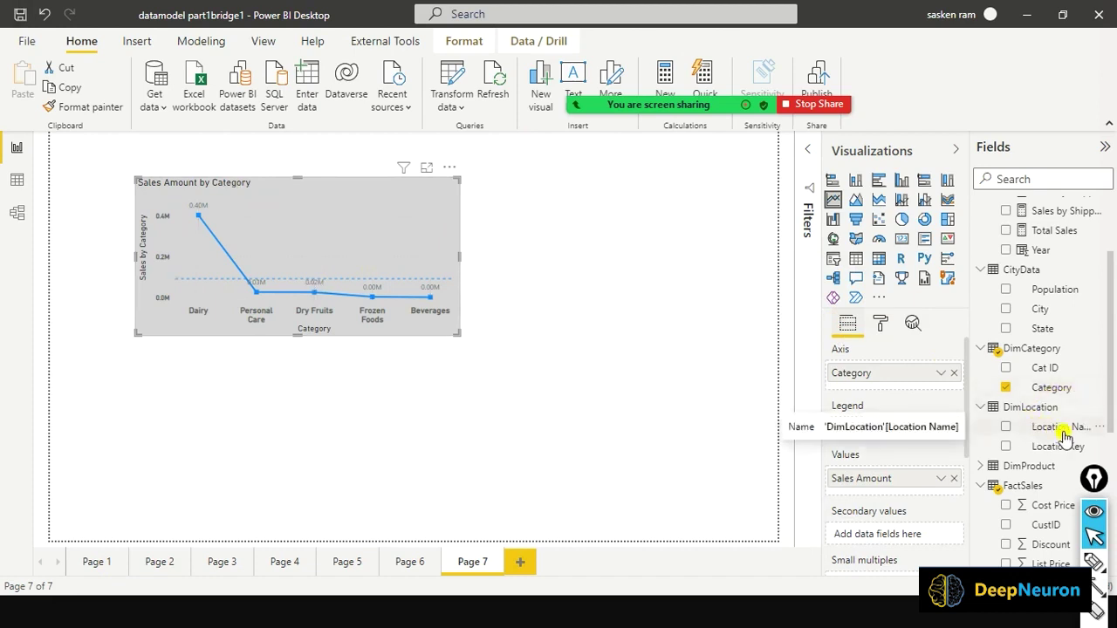
left_click_drag(1063, 432, 892, 431)
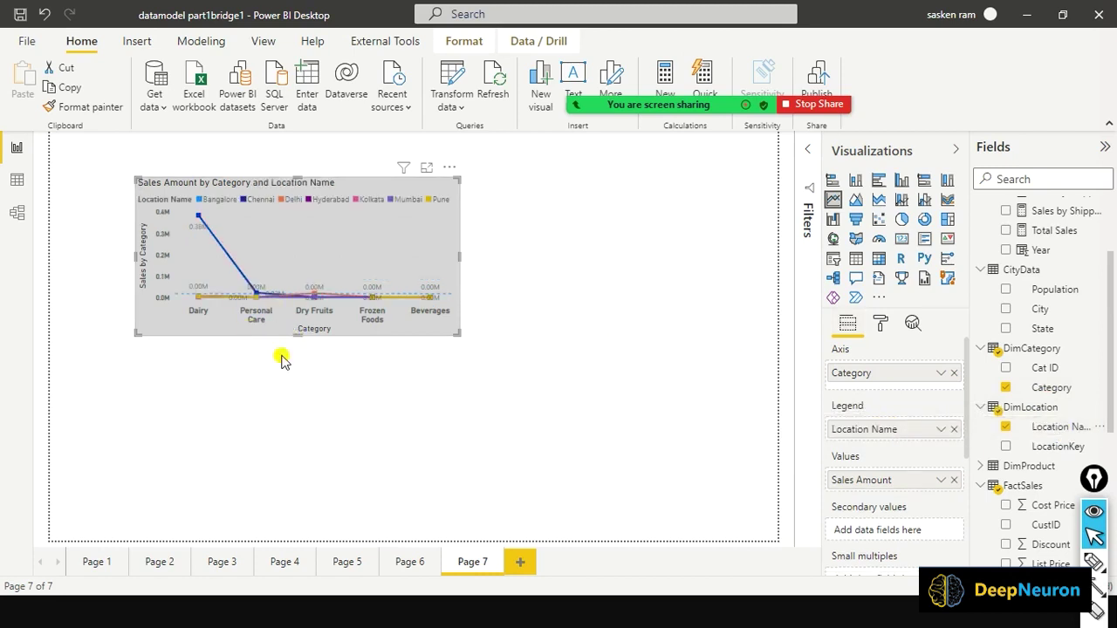
Enlarge the line chart on the page, making it both taller and wider
left_click_drag(282, 360, 273, 387)
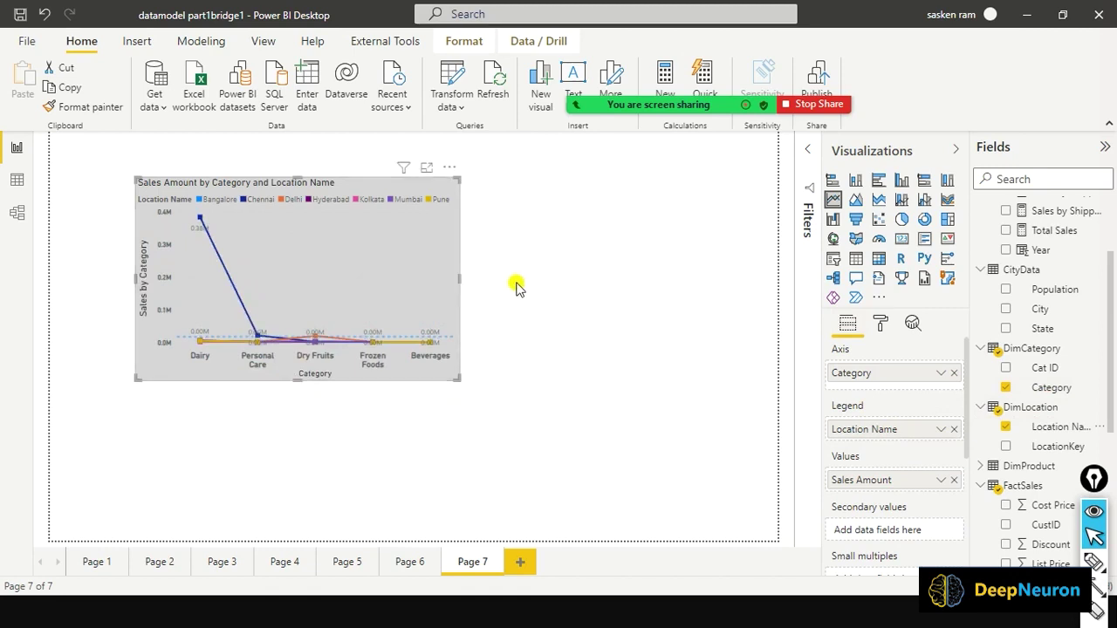
left_click_drag(515, 286, 531, 282)
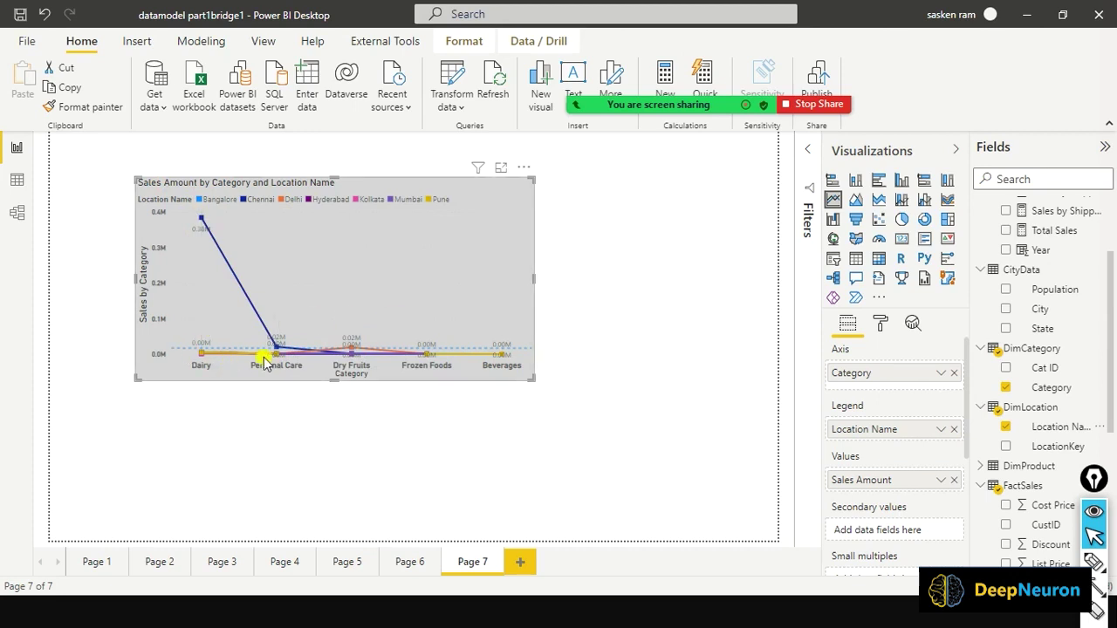
mouse_move(504, 355)
mouse_move(271, 360)
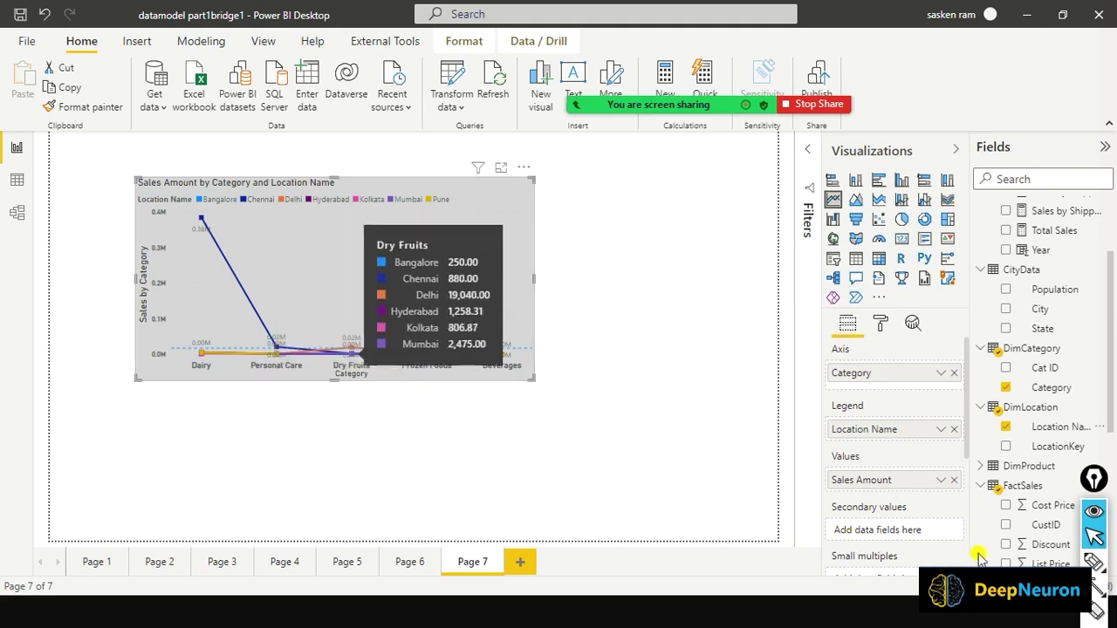
scroll(979, 555, "down", 3)
scroll(951, 548, "down", 3)
scroll(951, 548, "down", 3)
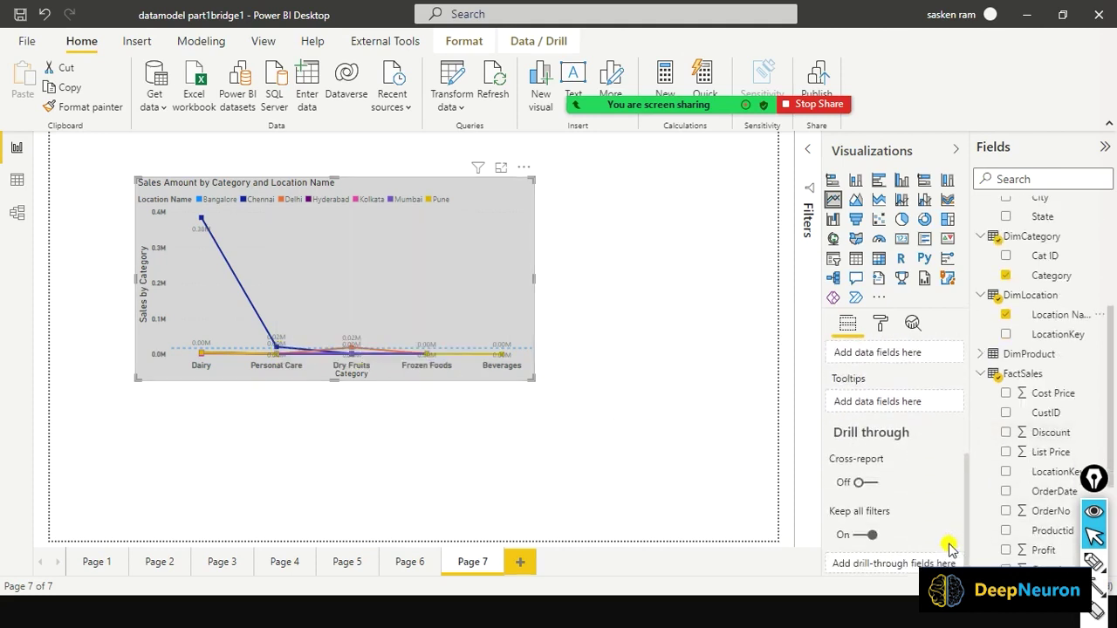
scroll(952, 548, "up", 2)
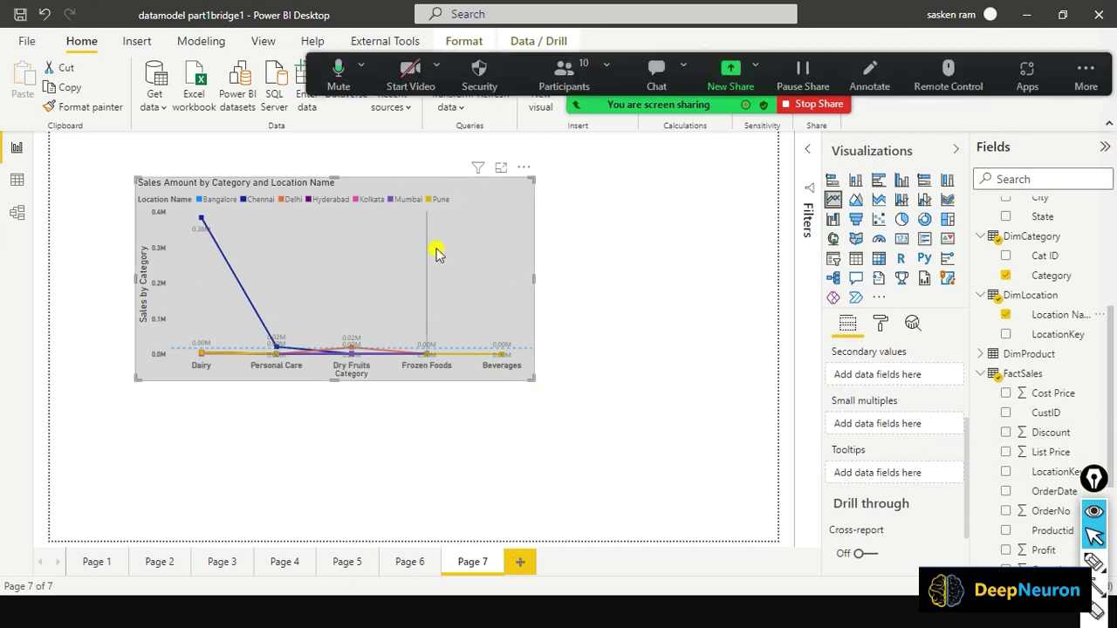
Reposition the line chart slightly closer to the upper-left corner of the report page
left_click_drag(419, 241, 394, 253)
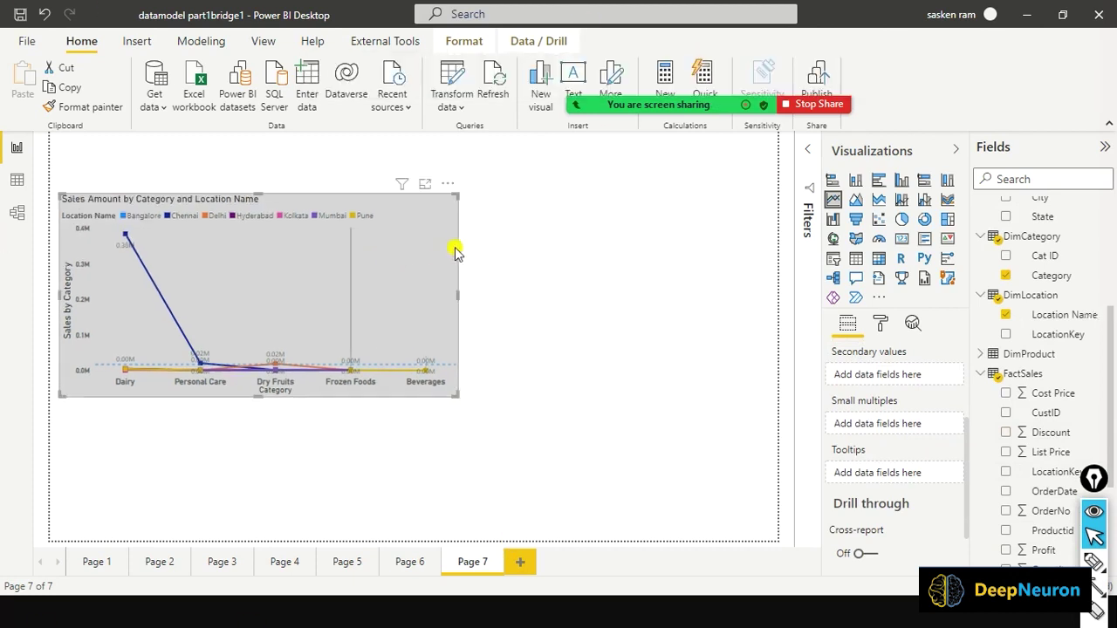
left_click_drag(461, 242, 499, 218)
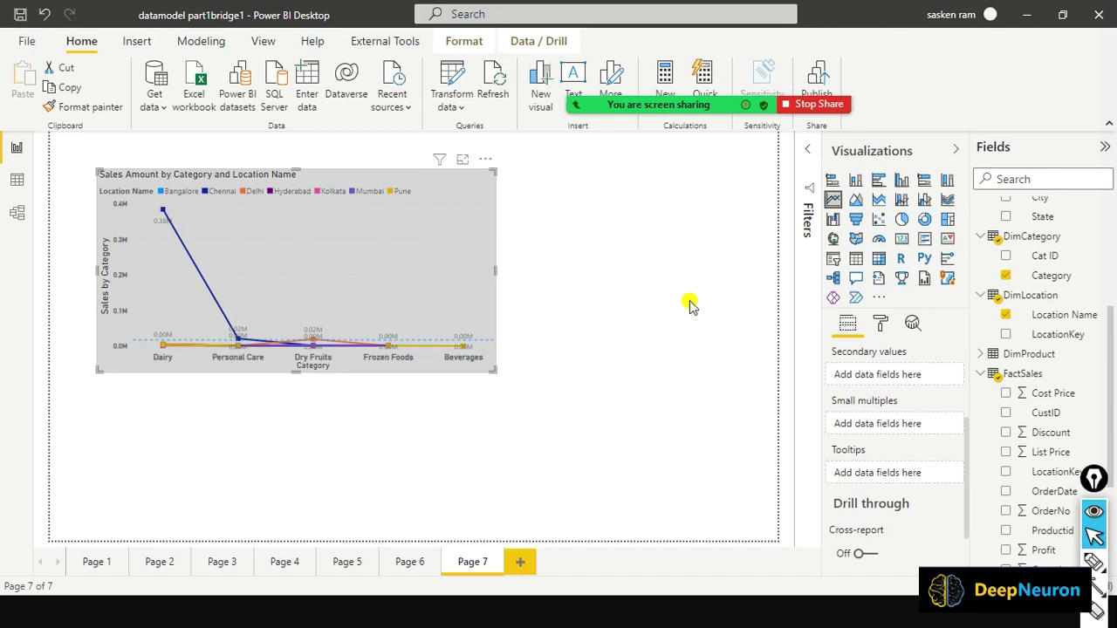
Look through the Zoom meeting's participants list and close it
mouse_move(649, 35)
left_click(563, 83)
mouse_move(565, 201)
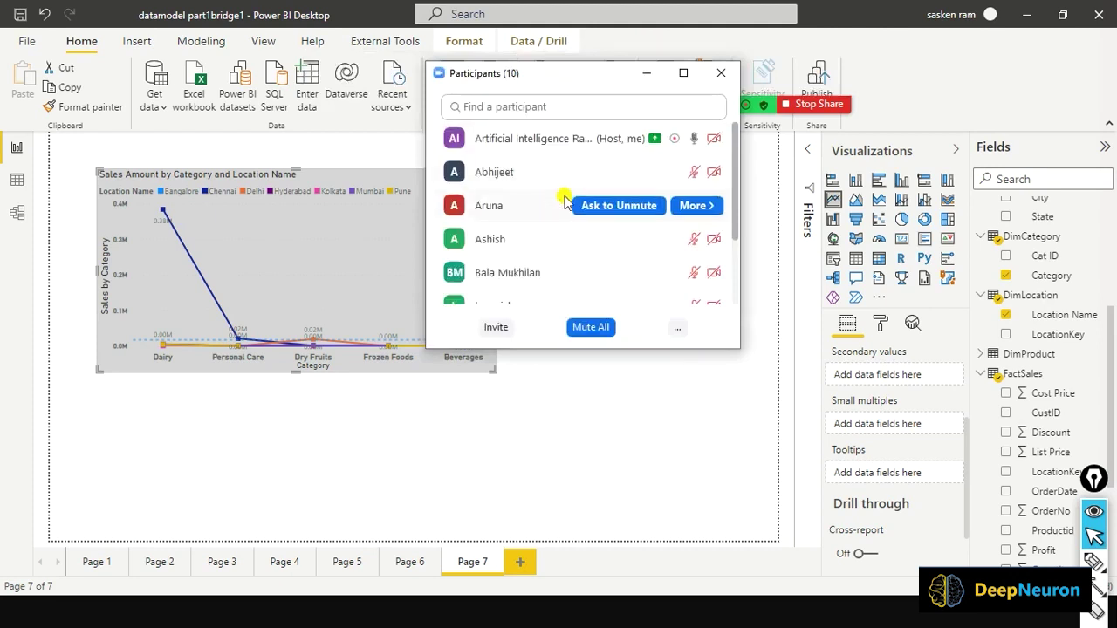
scroll(566, 201, "down", 4)
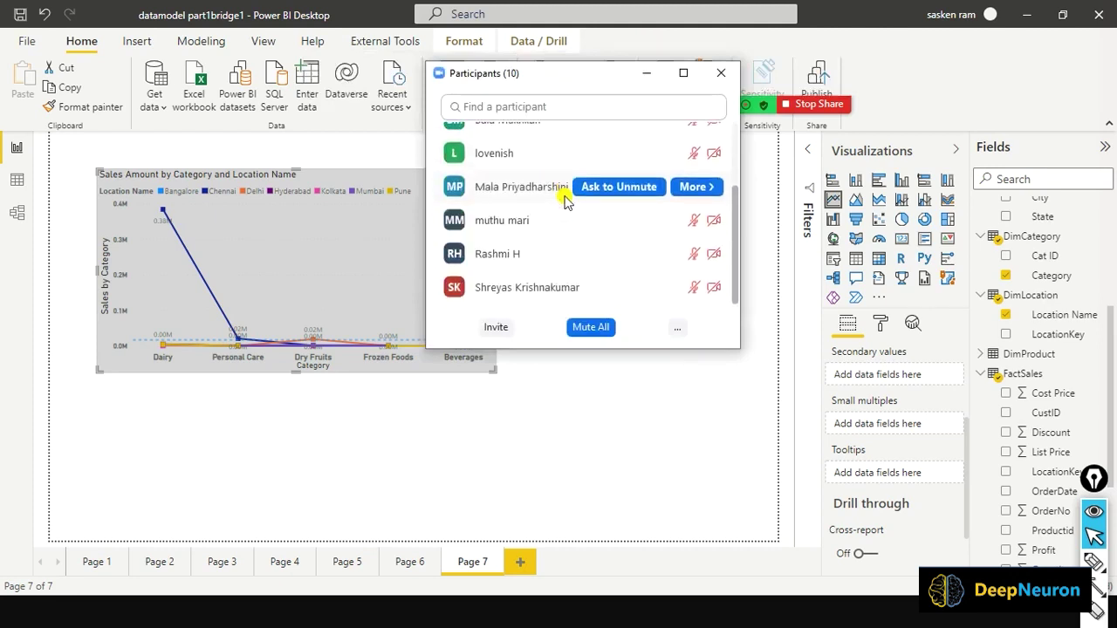
scroll(566, 201, "up", 3)
scroll(566, 201, "up", 1)
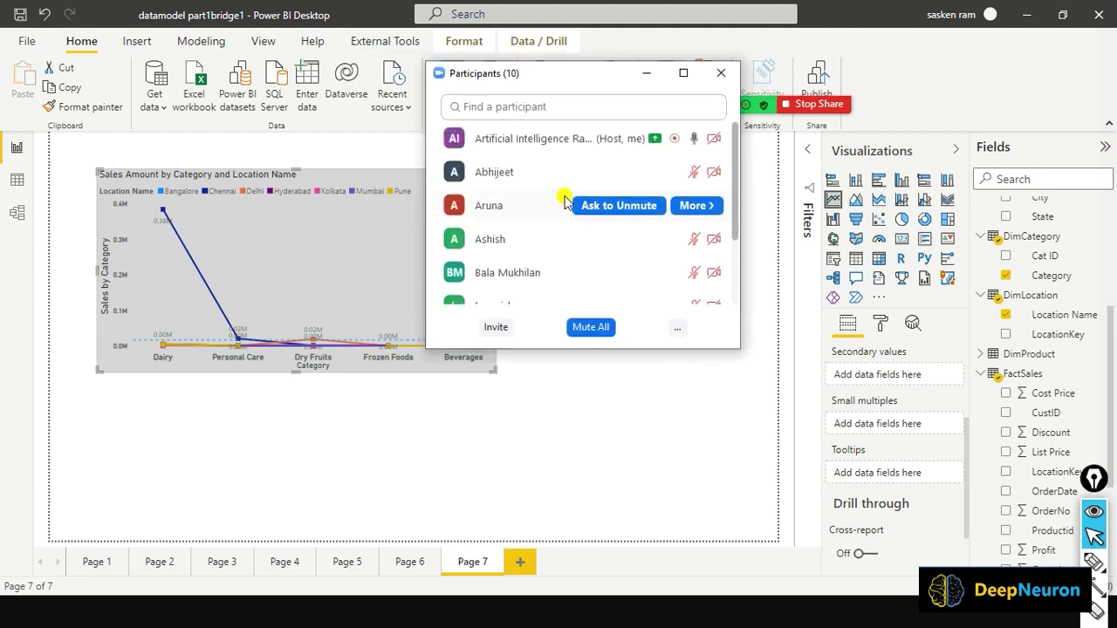
scroll(566, 202, "down", 4)
scroll(565, 201, "up", 4)
scroll(591, 182, "down", 4)
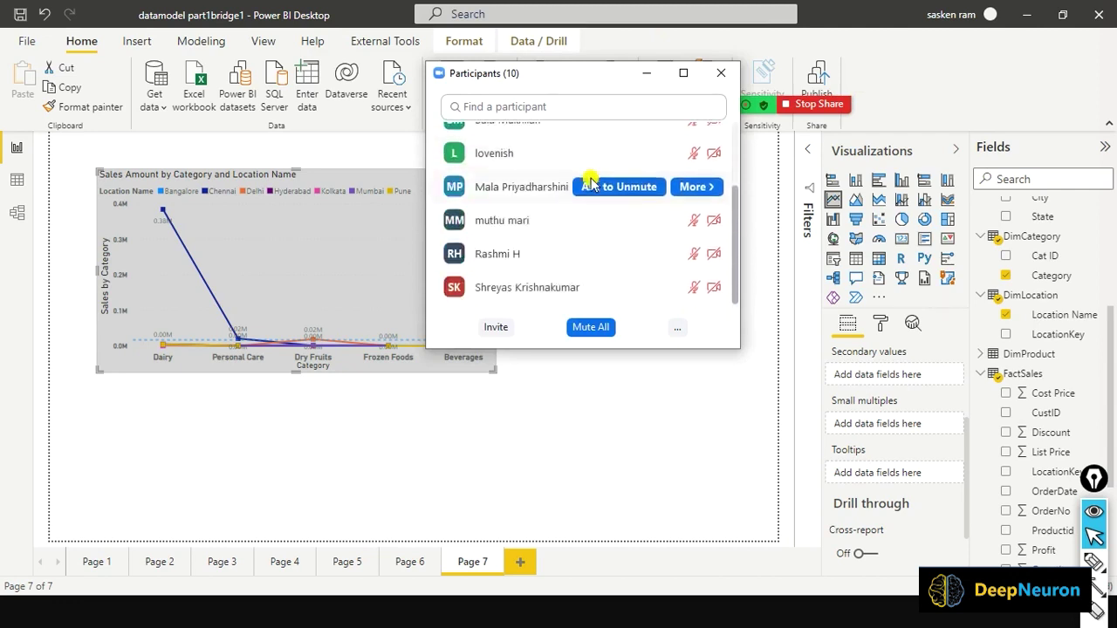
scroll(591, 182, "up", 4)
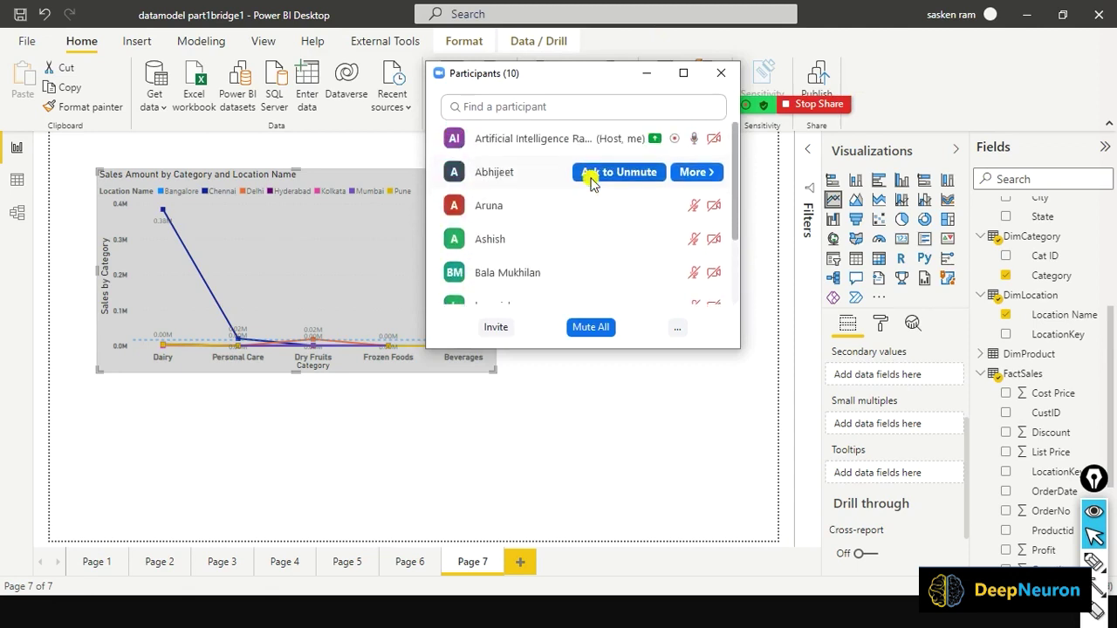
left_click(721, 77)
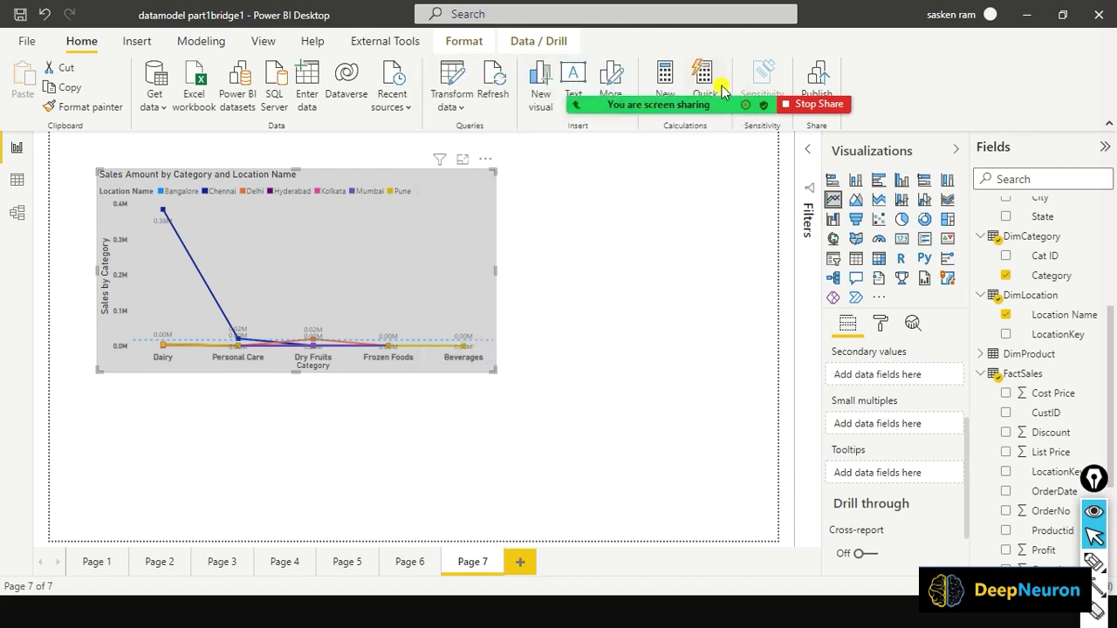
Switch to the File Explorer window showing the dat1 folder
key("alt+Tab")
key("Tab")
key("Tab")
key("Tab")
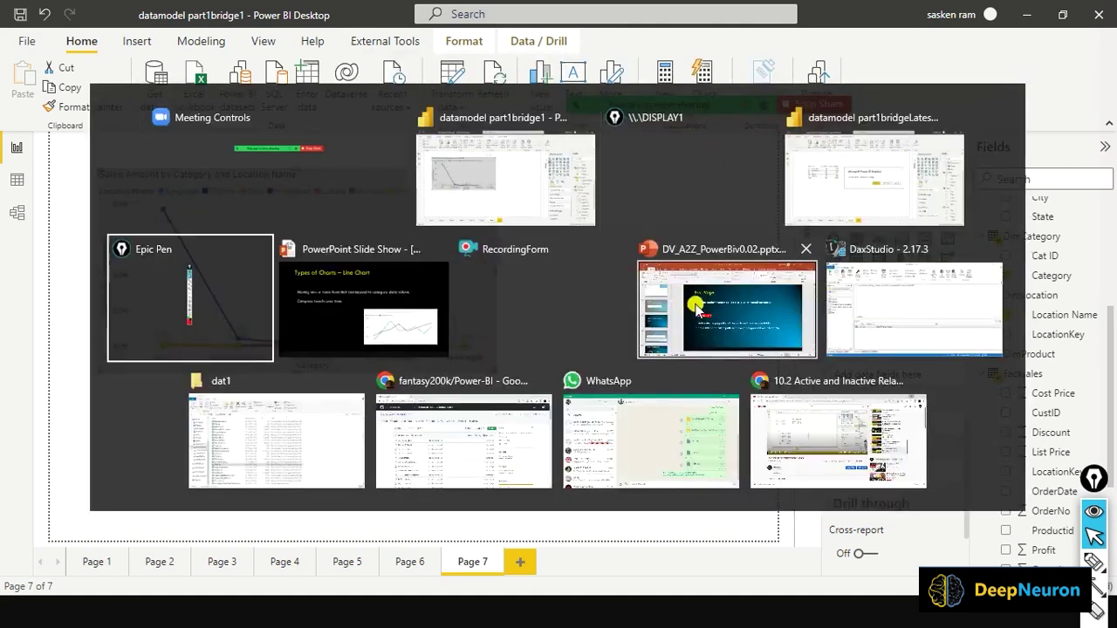
key("Tab")
key("Tab")
key("Tab")
key("Tab")
key("Tab")
key("Escape")
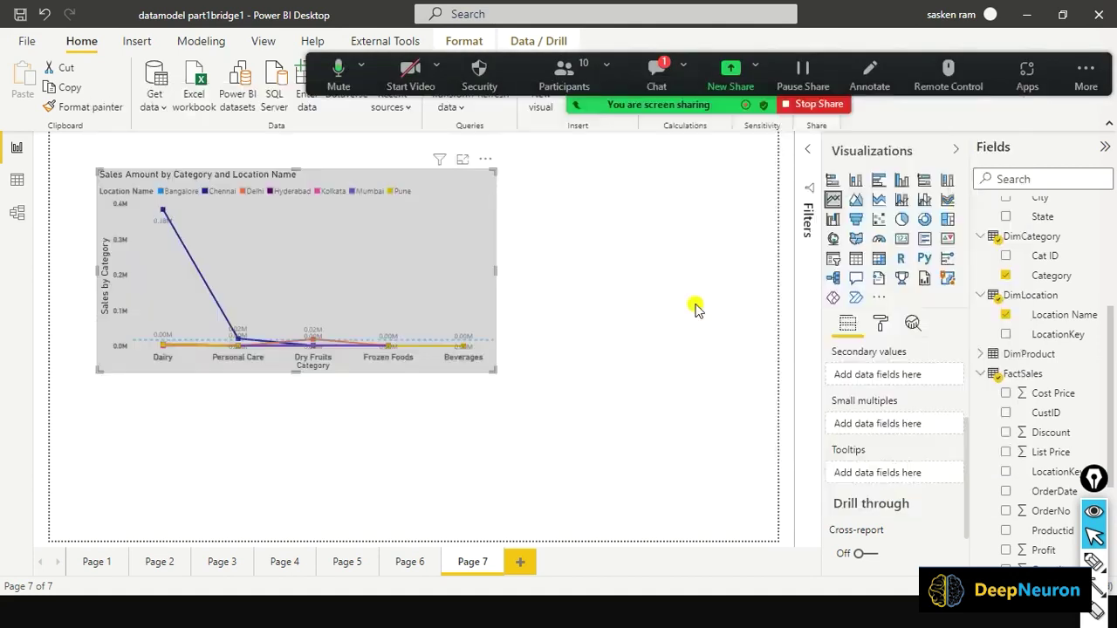
key("alt+Tab")
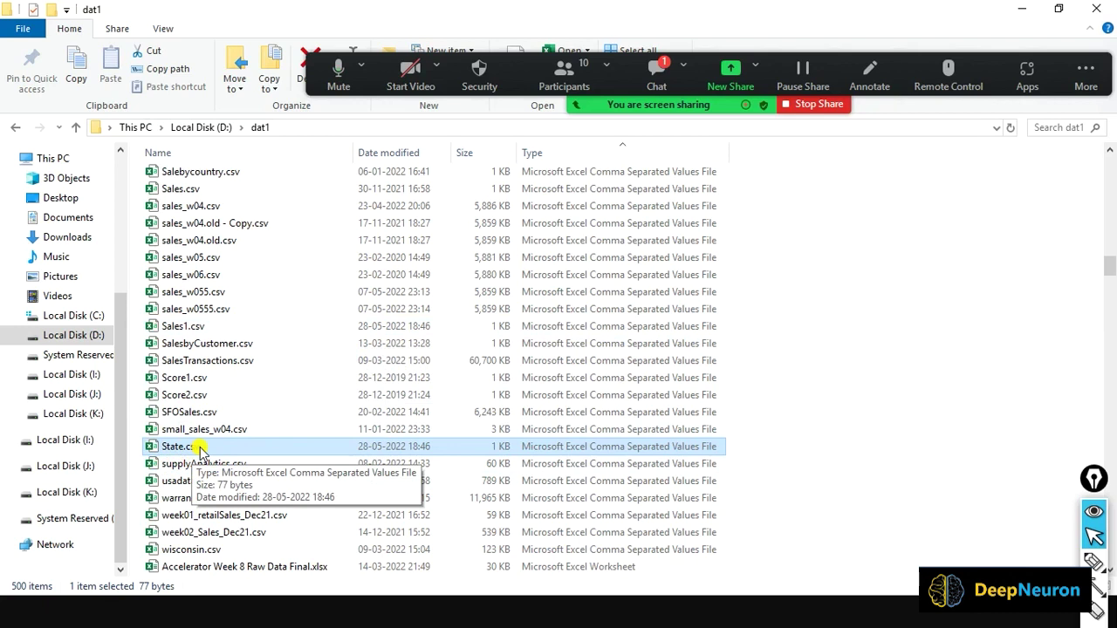
Check the messages in the Zoom meeting chat and close the chat window
left_click(657, 72)
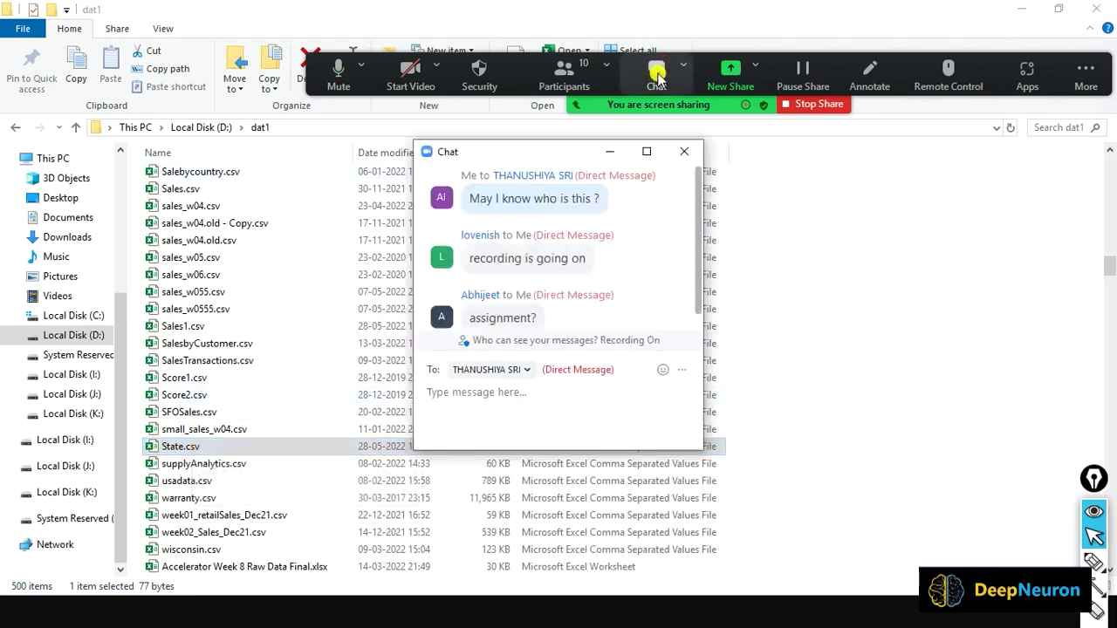
left_click(684, 152)
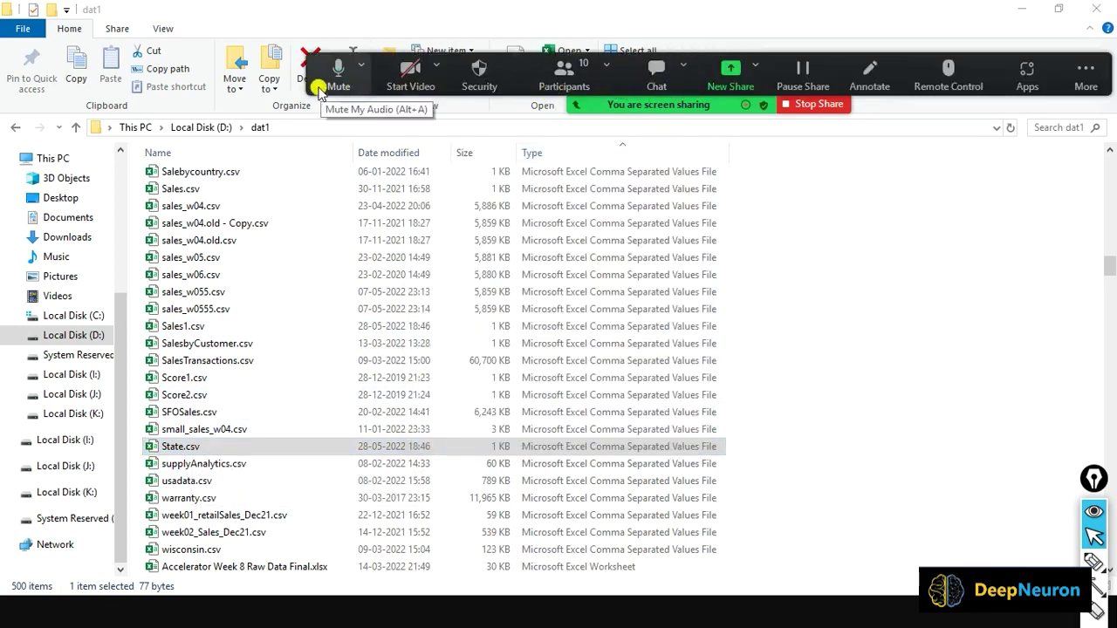
left_click_drag(342, 87, 281, 66)
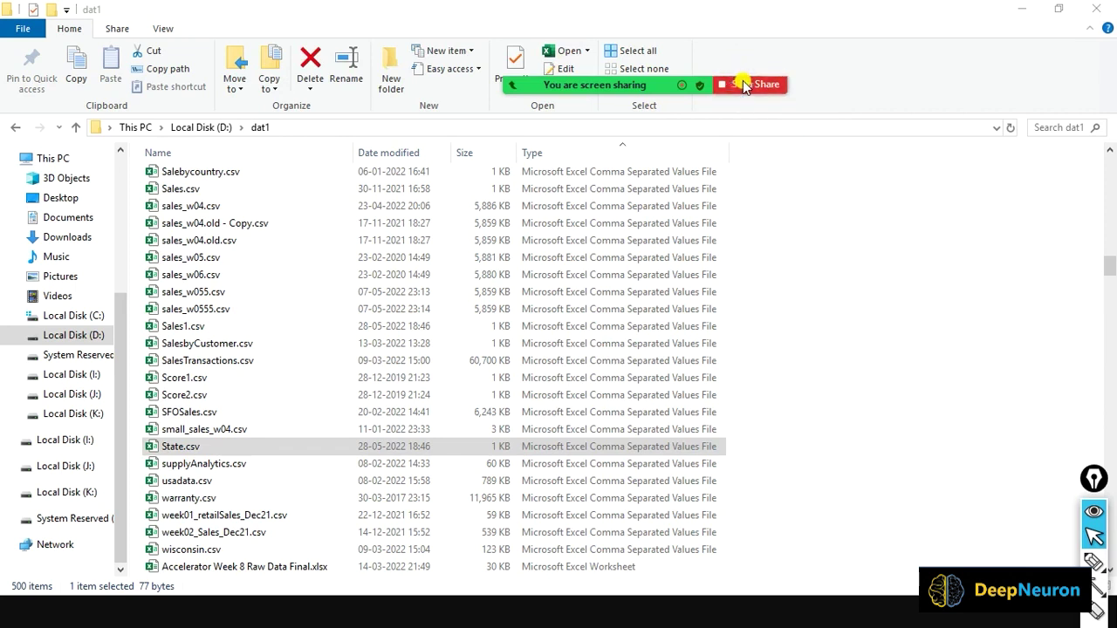
Stop sharing the screen and end the Zoom meeting for all participants
left_click(738, 85)
left_click(1103, 12)
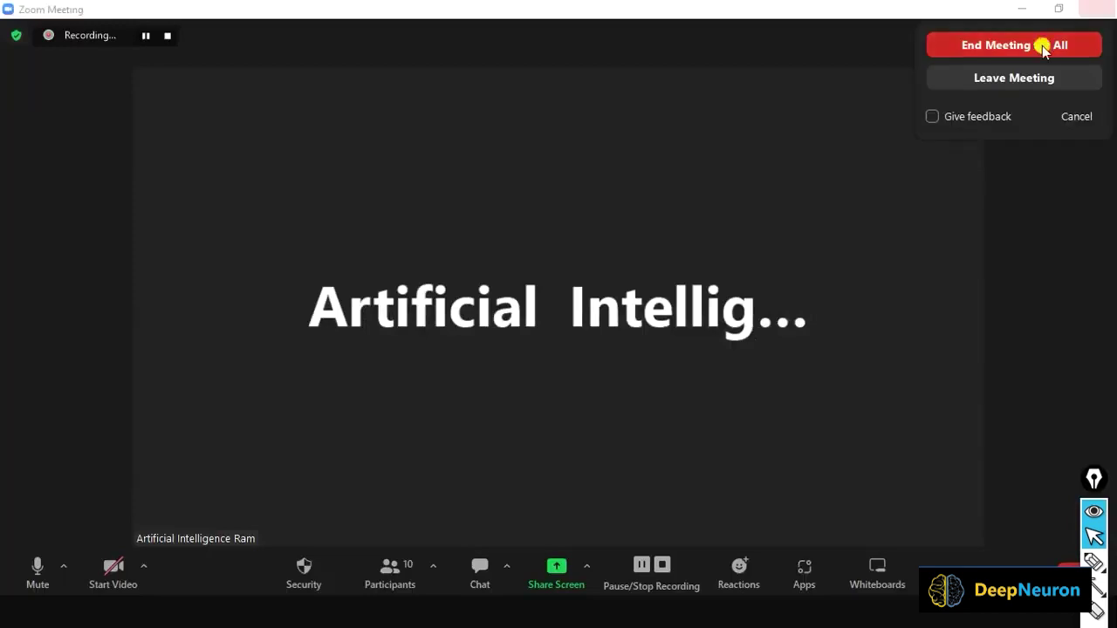
left_click(1039, 43)
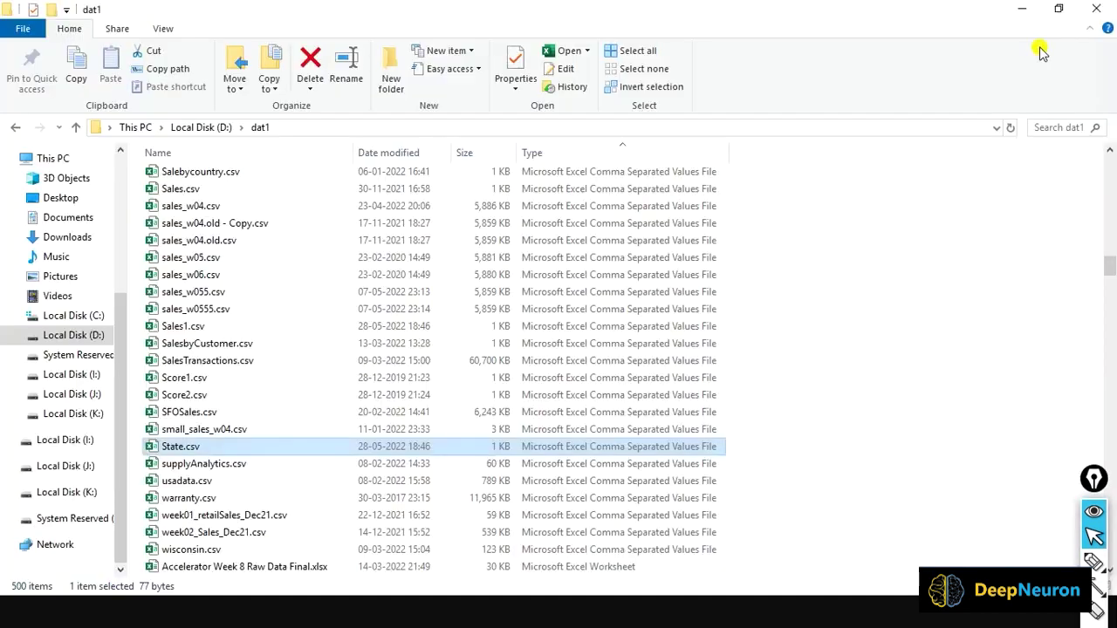
Close the dat1 folder window and save the changes to the datamodel part1bridgeLatest report
left_click(1096, 8)
left_click(1047, 20)
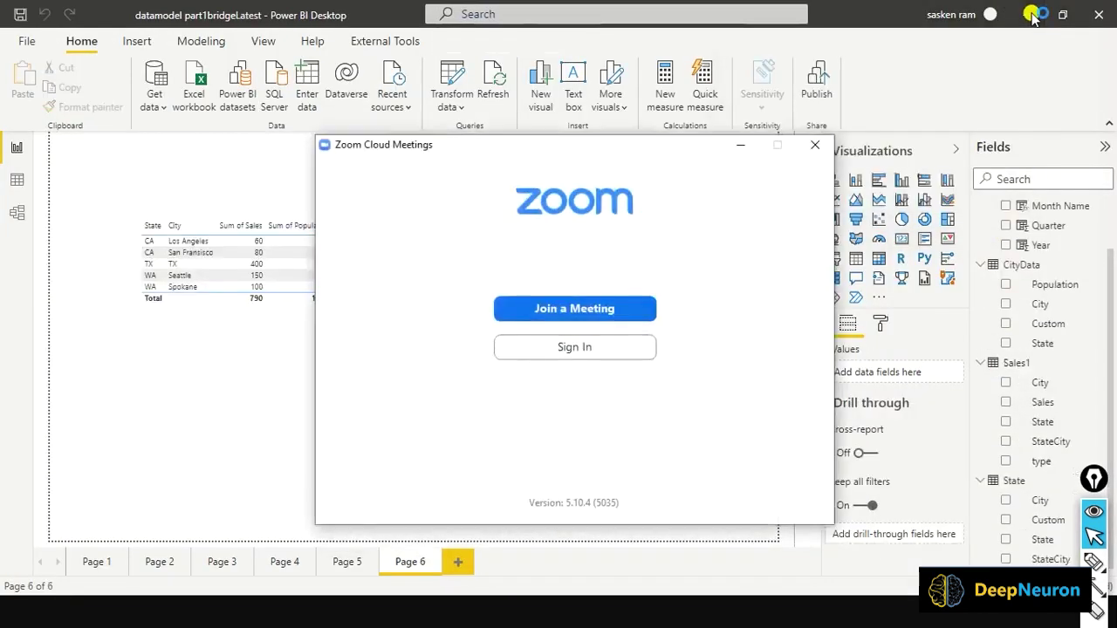
left_click(1037, 15)
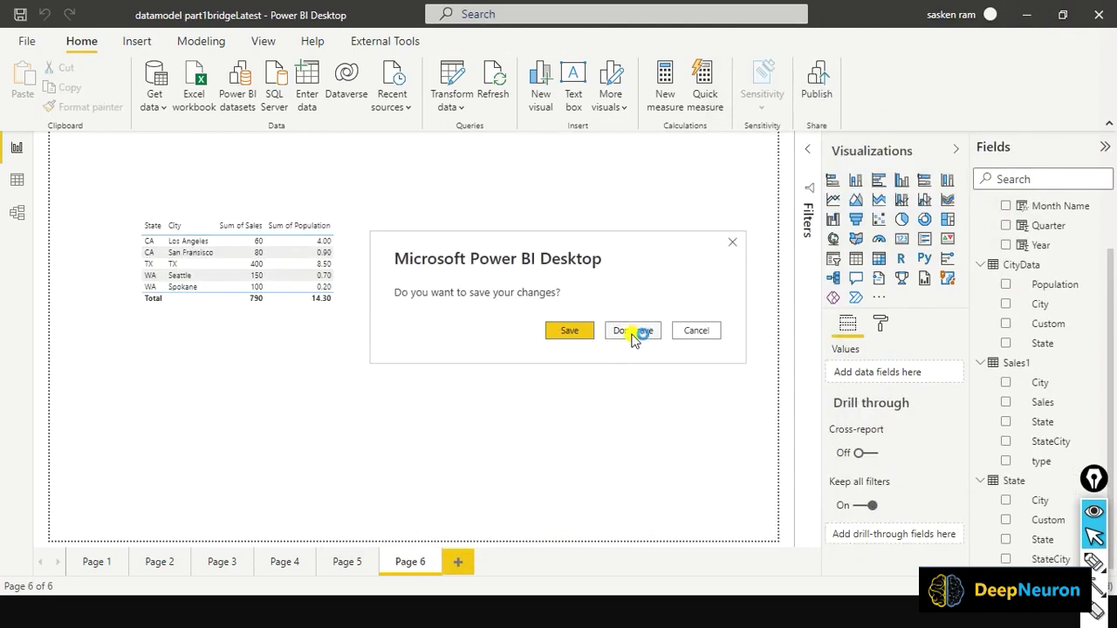
left_click(576, 336)
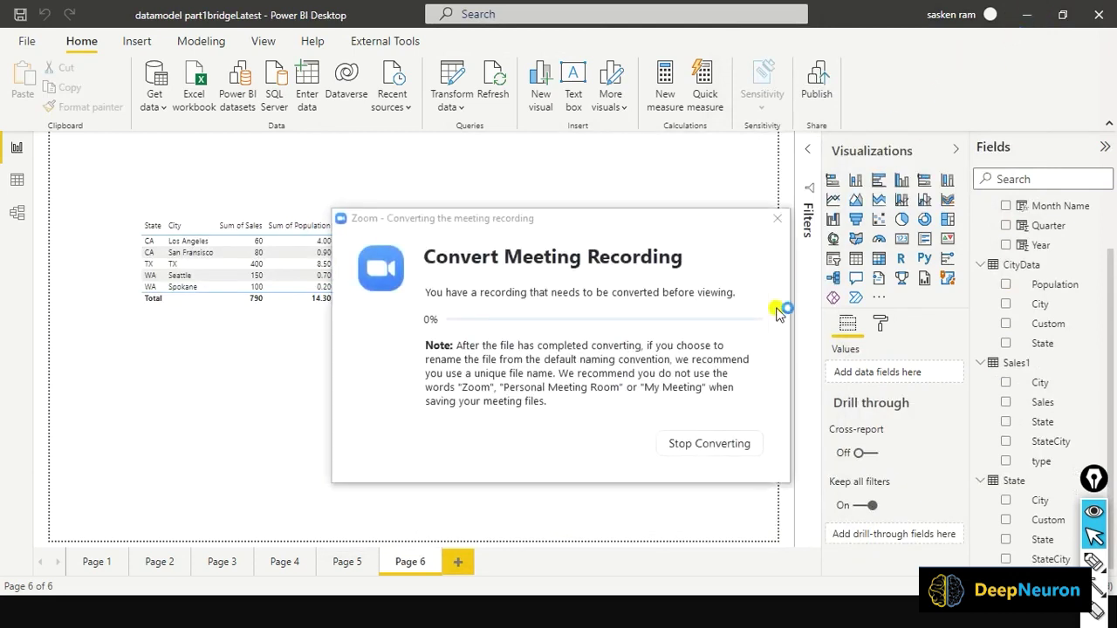